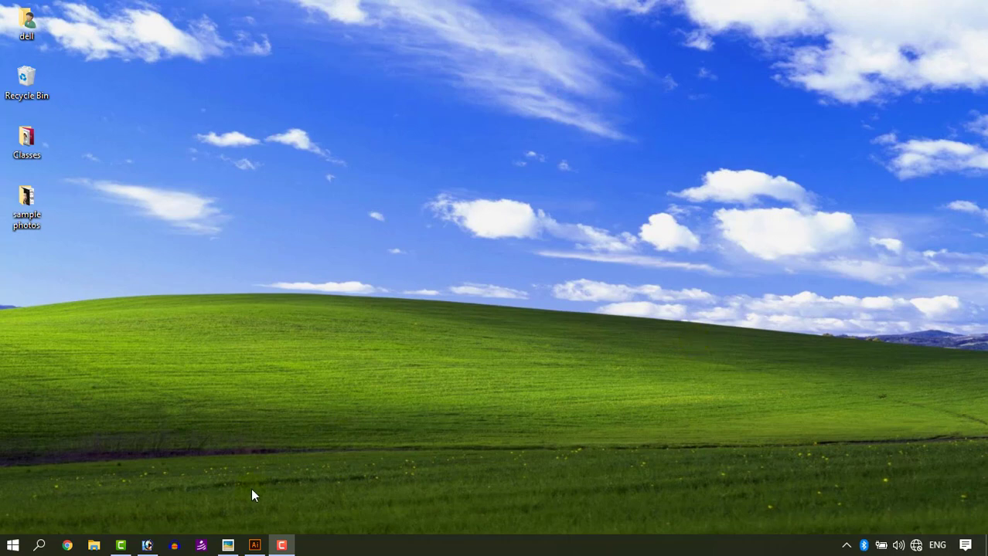
# Step: Bring up Art.jpg in the photo viewer, inspect the sketched portrait up close, and close the image
pyautogui.click(228, 546)
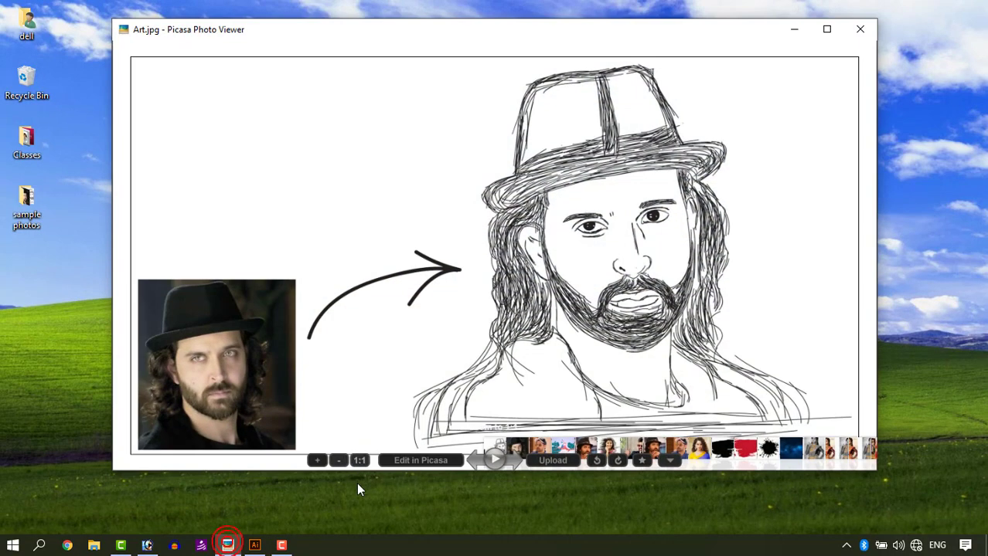
pyautogui.click(826, 31)
pyautogui.scroll(1, 386, 307)
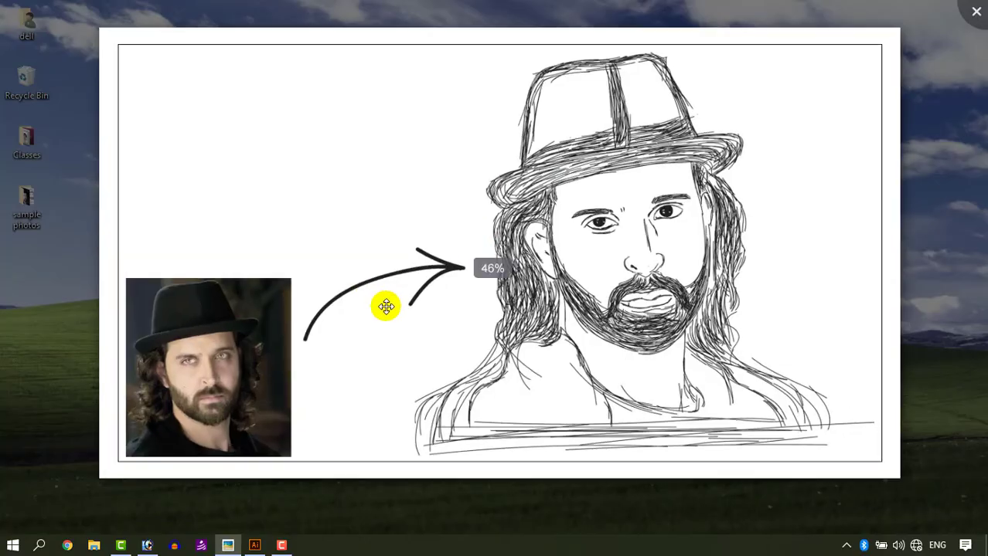
pyautogui.scroll(1, 386, 307)
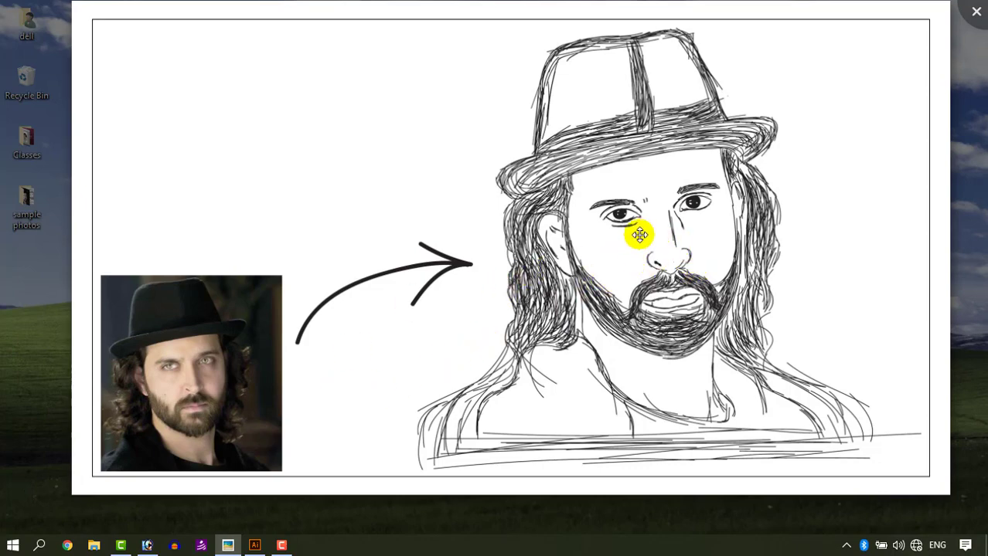
pyautogui.scroll(2, 688, 216)
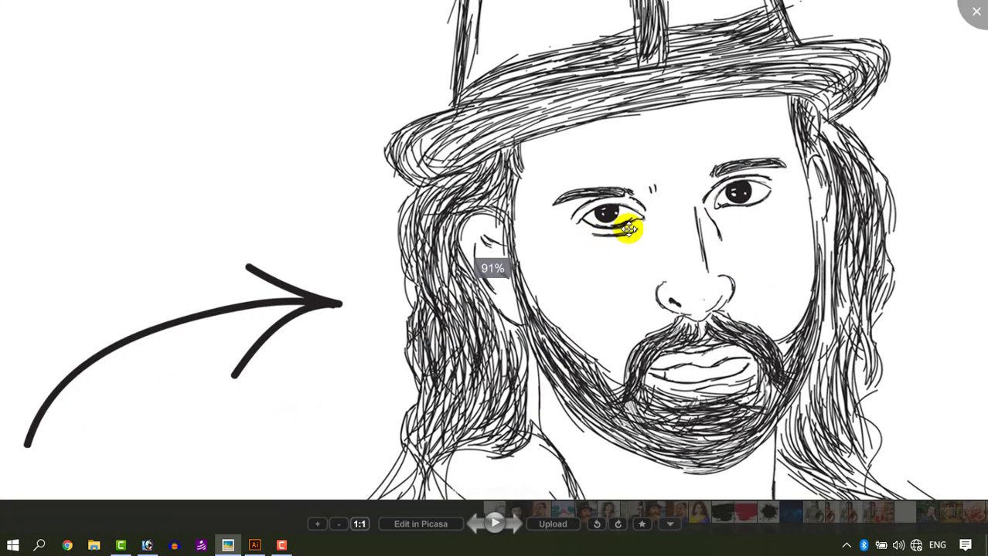
pyautogui.scroll(-3, 633, 256)
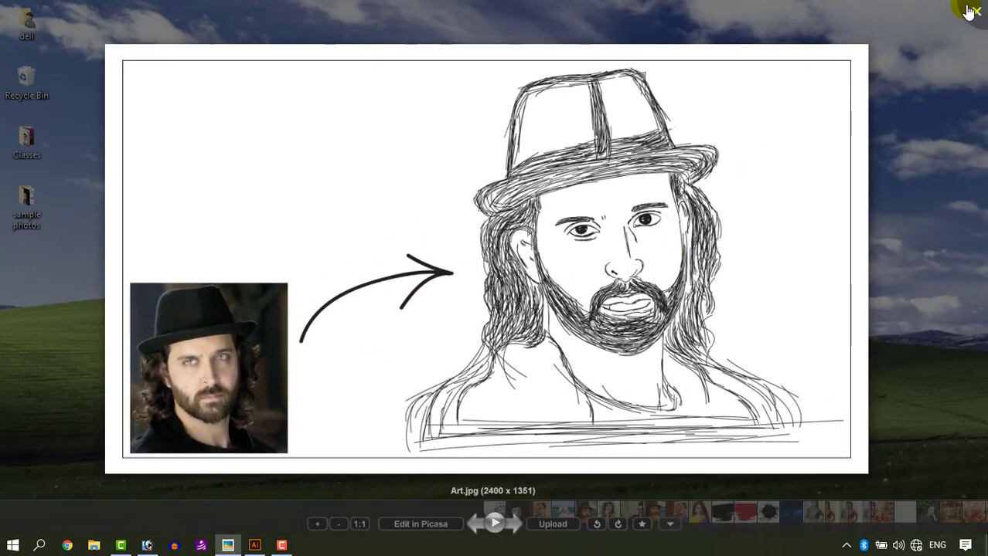
pyautogui.click(969, 11)
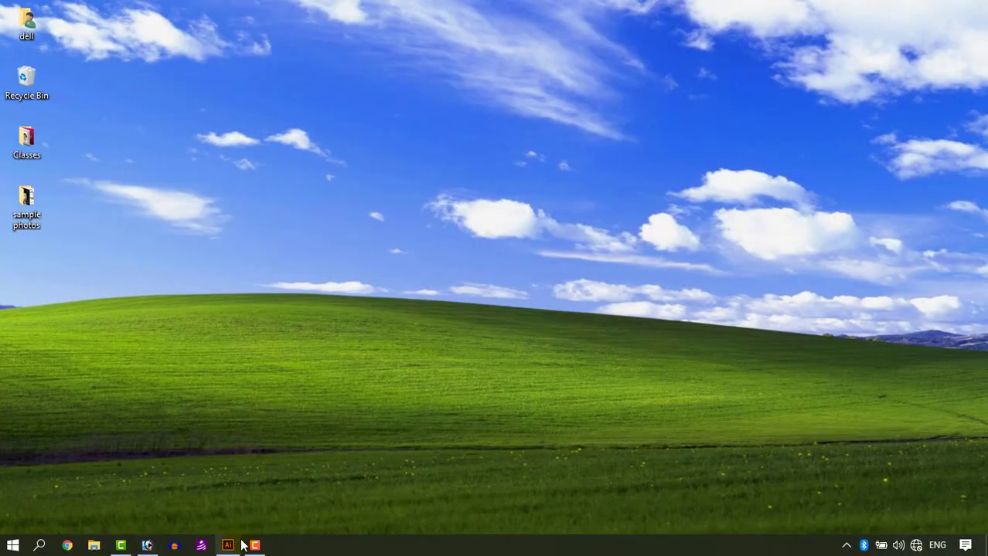
# Step: Switch to Photoshop and handwrite a short underlined word in black on Layer 1 with the size 5 brush
pyautogui.moveTo(229, 547)
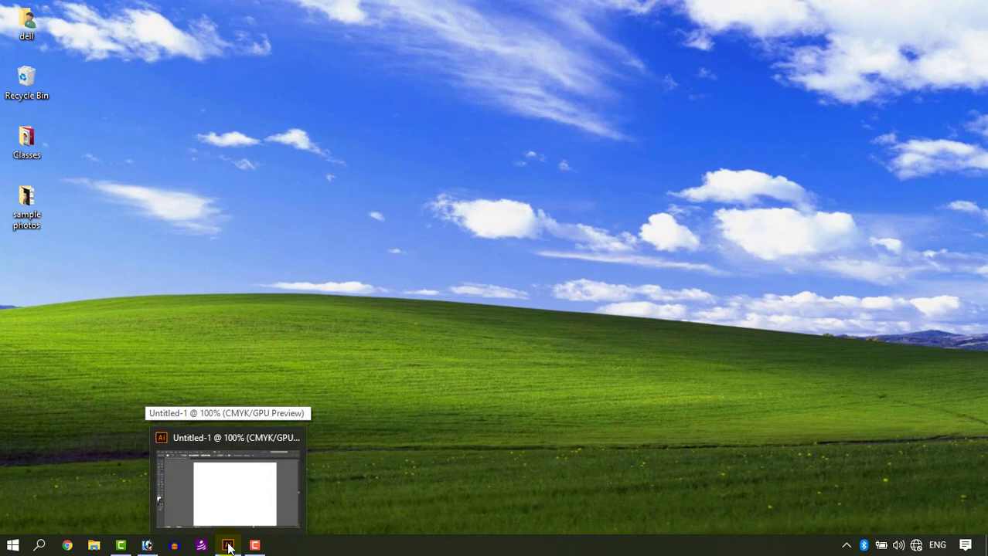
pyautogui.click(147, 546)
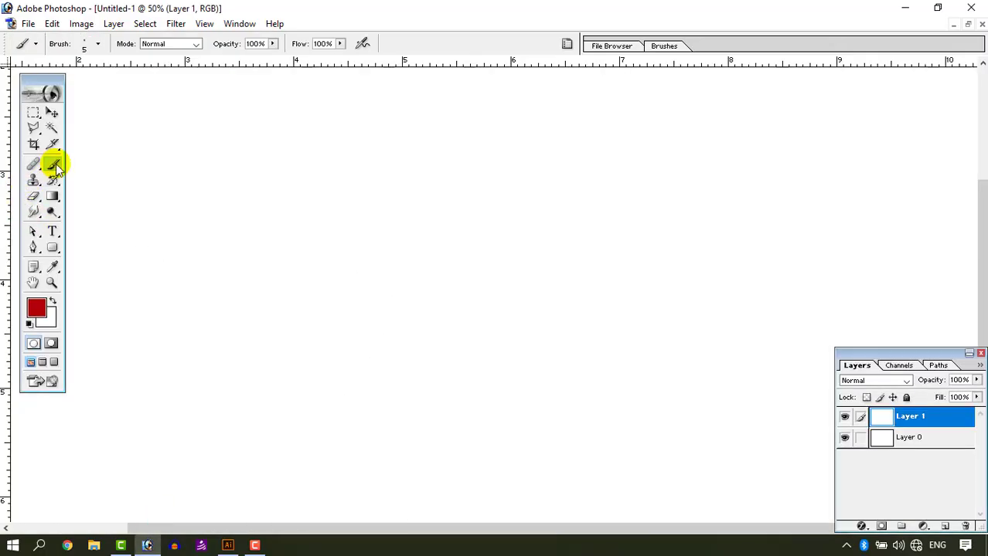
pyautogui.click(37, 309)
pyautogui.moveTo(511, 208); pyautogui.dragTo(656, 356)
pyautogui.click(757, 130)
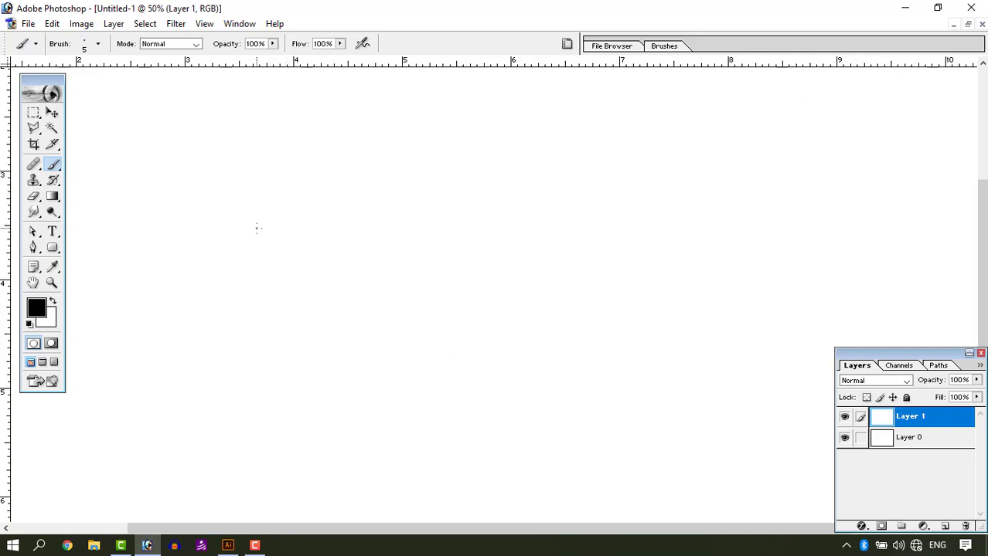
pyautogui.moveTo(258, 228)
pyautogui.mouseDown()
pyautogui.moveTo(280, 207)
pyautogui.moveTo(262, 244)
pyautogui.moveTo(281, 263)
pyautogui.mouseUp()
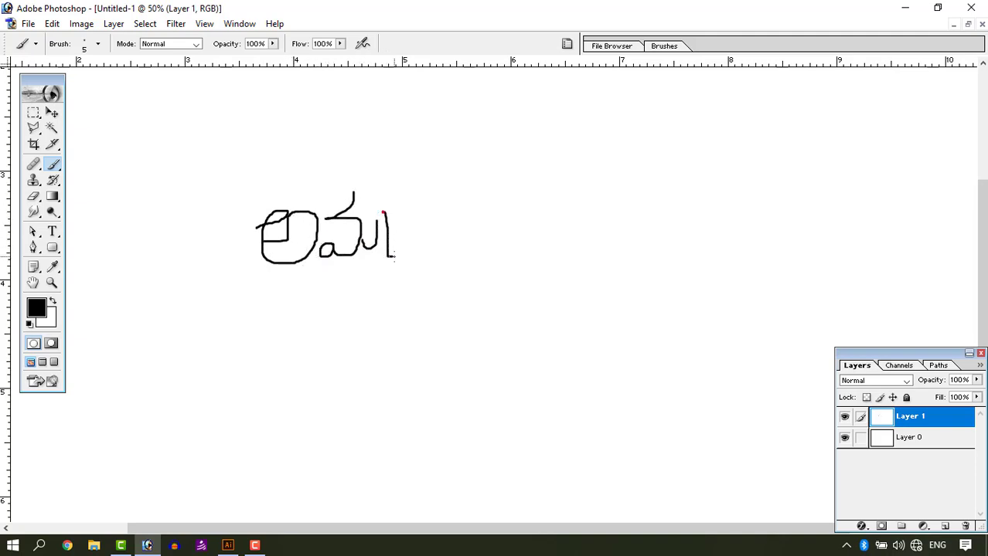
pyautogui.moveTo(362, 280); pyautogui.dragTo(257, 288)
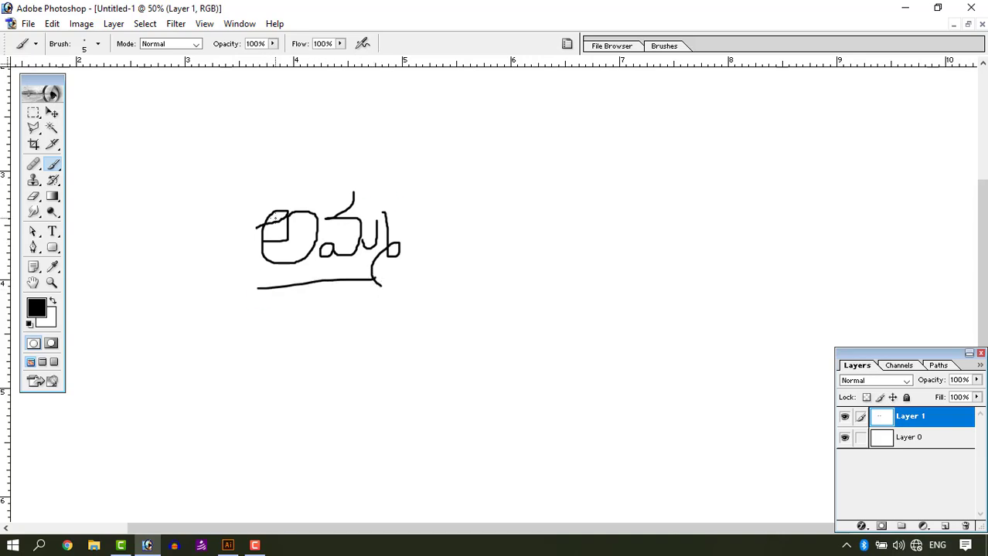
# Step: Examine the edges of the brushed letters at up to 600% magnification and return to 100%
pyautogui.hotkey('ctrl', '+')
pyautogui.hotkey('ctrl', '+')
pyautogui.hotkey('ctrl', '+')
pyautogui.hotkey('ctrl', '+')
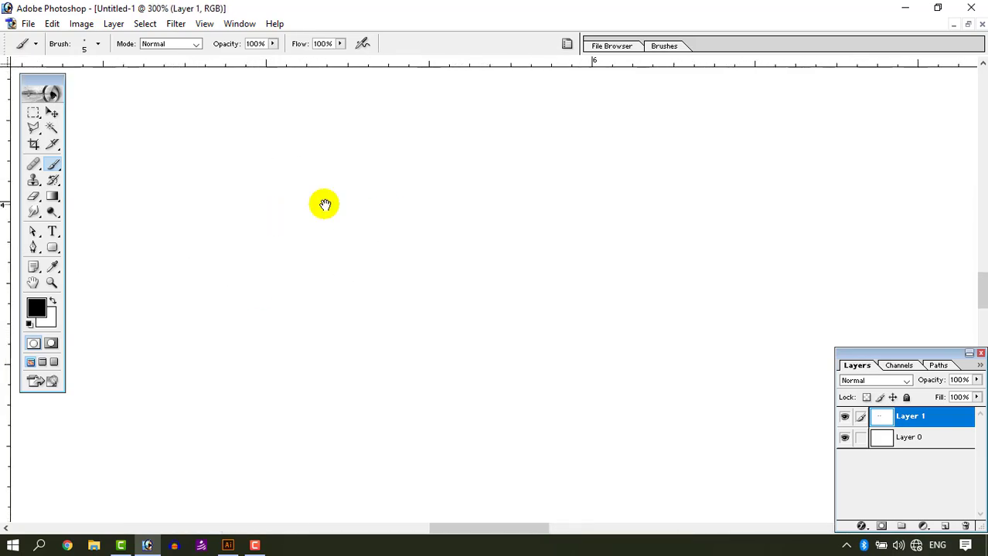
pyautogui.moveTo(326, 204); pyautogui.dragTo(610, 310)
pyautogui.moveTo(260, 222); pyautogui.dragTo(602, 303)
pyautogui.keyDown('ctrl'); pyautogui.click(602, 303); pyautogui.keyUp('ctrl')
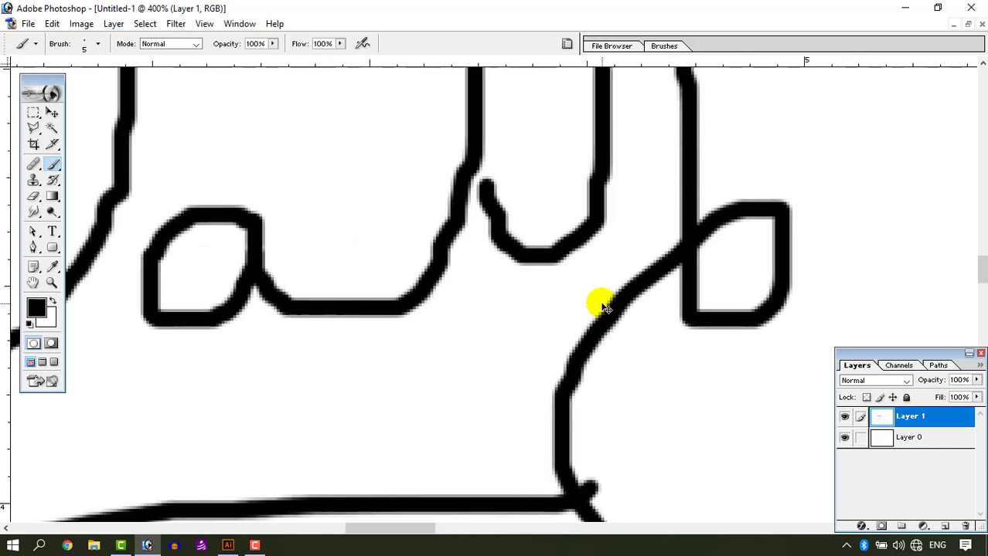
pyautogui.keyDown('ctrl'); pyautogui.click(602, 304); pyautogui.keyUp('ctrl')
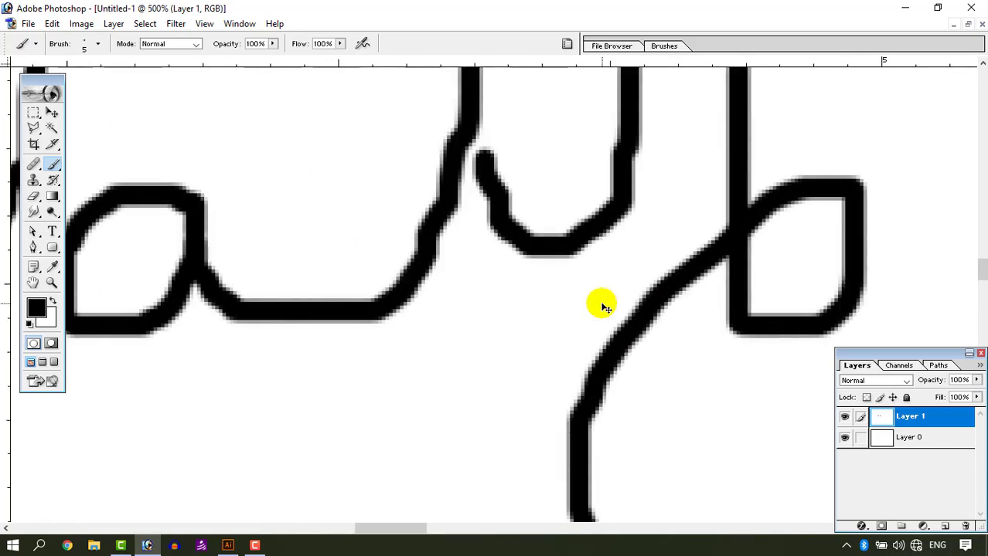
pyautogui.keyDown('ctrl'); pyautogui.click(602, 305); pyautogui.keyUp('ctrl')
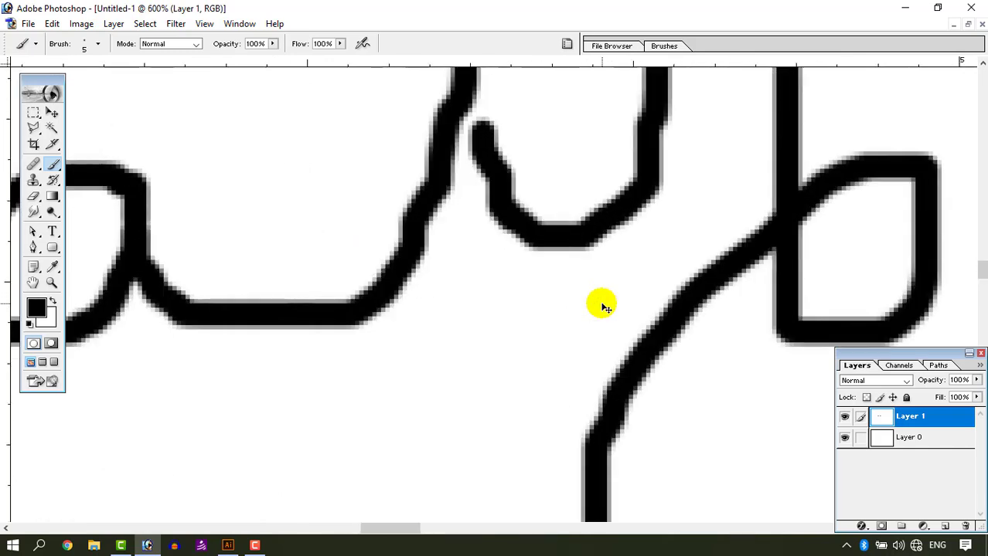
pyautogui.hotkey('ctrl', '-')
pyautogui.hotkey('ctrl', '-')
pyautogui.hotkey('ctrl', '-')
pyautogui.hotkey('ctrl', '-')
pyautogui.hotkey('ctrl', '-')
pyautogui.hotkey('ctrl', '-')
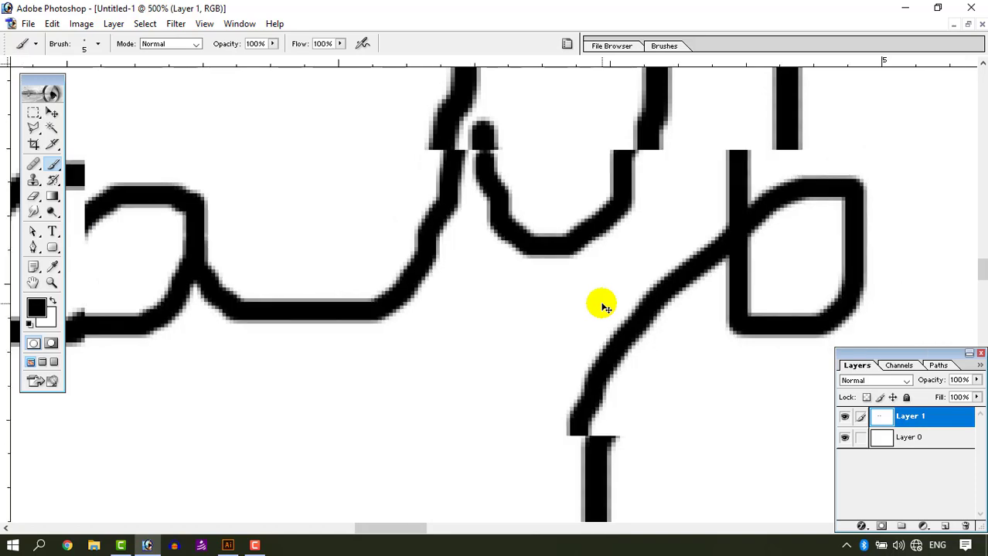
pyautogui.hotkey('ctrl', '+')
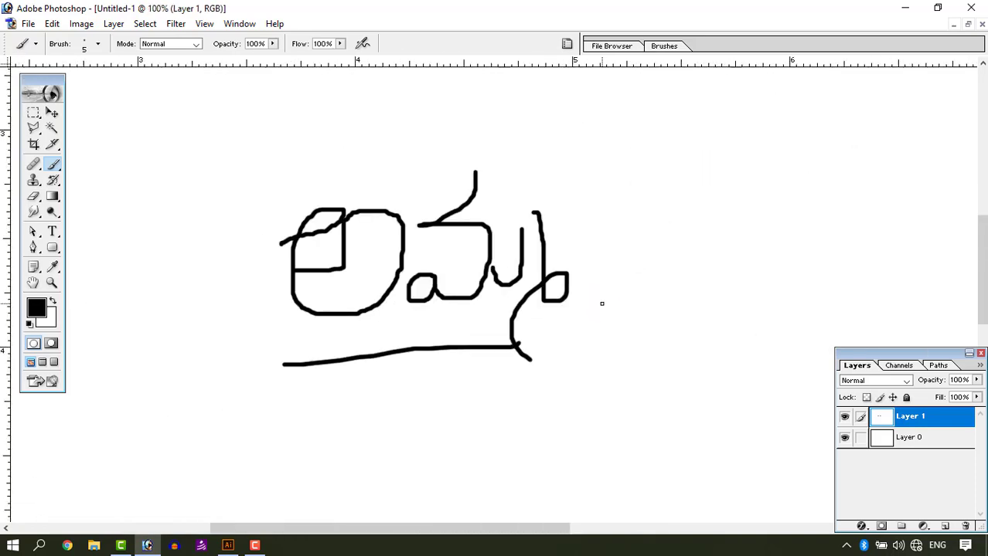
# Step: Switch to Illustrator and handwrite a short underlined word with the Paintbrush, using a black 1 pt stroke and the 5 pt. Round brush
pyautogui.moveTo(228, 546)
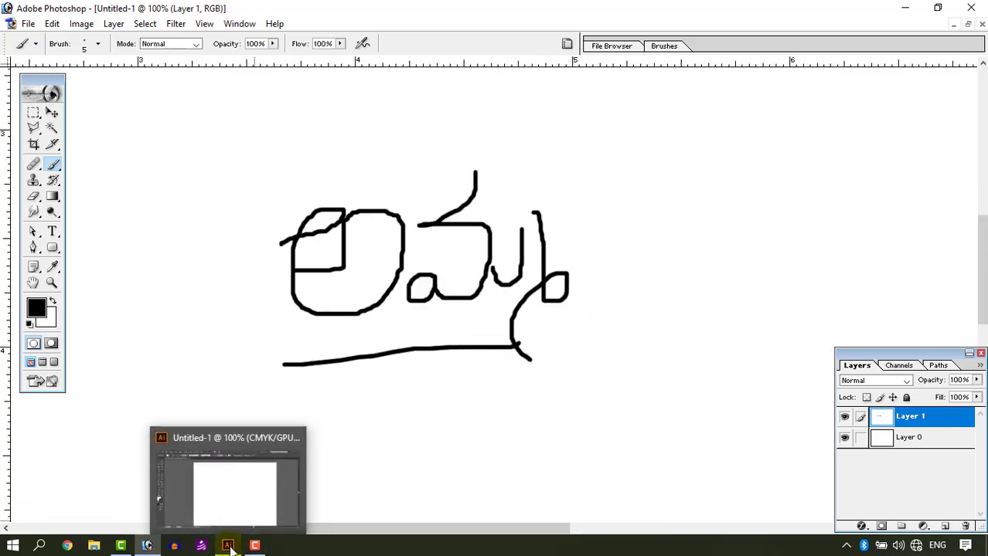
pyautogui.click(241, 514)
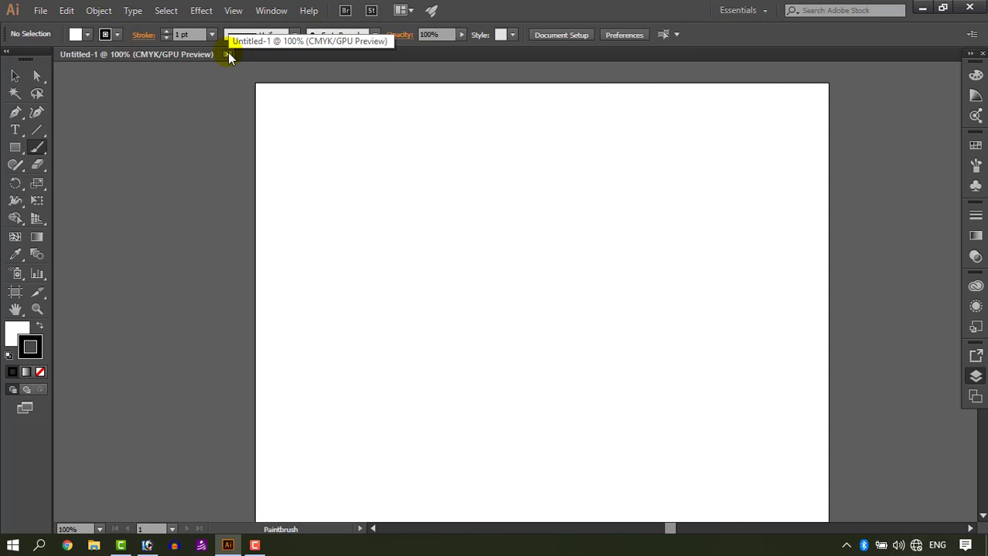
pyautogui.hotkey('ctrl', '+')
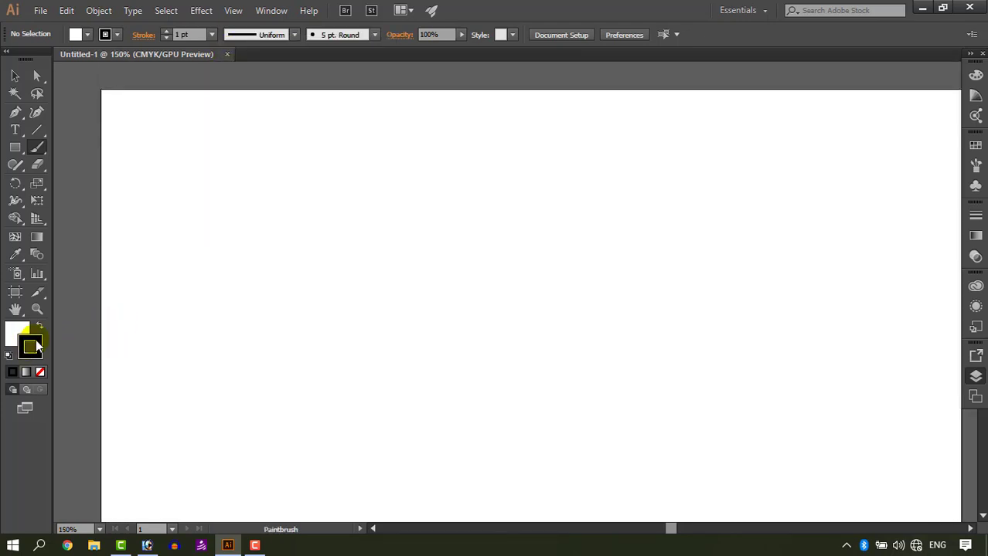
pyautogui.moveTo(400, 233)
pyautogui.mouseDown()
pyautogui.moveTo(370, 252)
pyautogui.moveTo(411, 299)
pyautogui.moveTo(385, 289)
pyautogui.moveTo(332, 291)
pyautogui.mouseUp()
pyautogui.moveTo(421, 293)
pyautogui.mouseDown()
pyautogui.moveTo(459, 287)
pyautogui.moveTo(492, 229)
pyautogui.mouseUp()
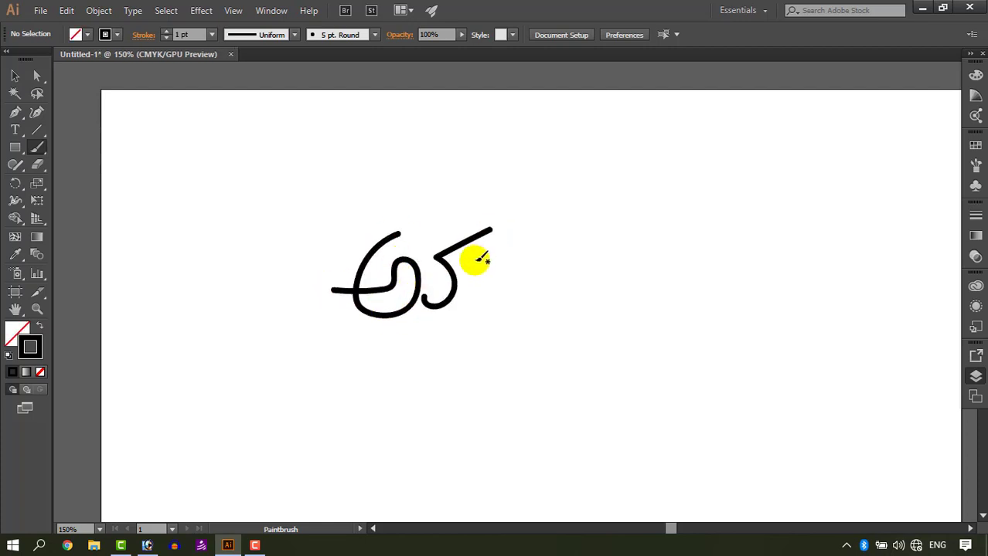
pyautogui.moveTo(467, 291); pyautogui.dragTo(479, 297)
pyautogui.moveTo(504, 256)
pyautogui.mouseDown()
pyautogui.moveTo(519, 294)
pyautogui.moveTo(468, 361)
pyautogui.mouseUp()
pyautogui.moveTo(375, 368); pyautogui.dragTo(499, 337)
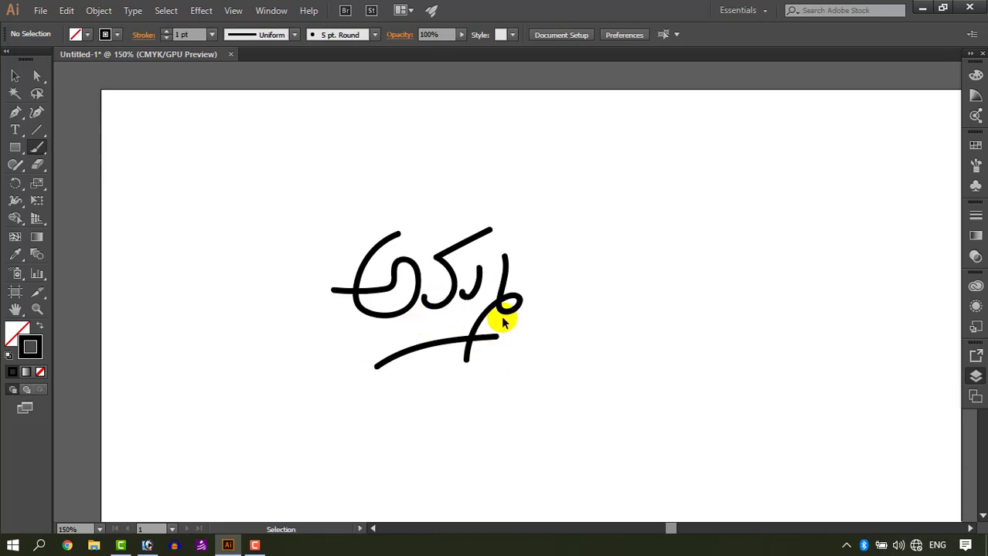
# Step: Examine the edges of the Paintbrush strokes at up to 64000% magnification and return to 300%
pyautogui.scroll(8, 502, 323)
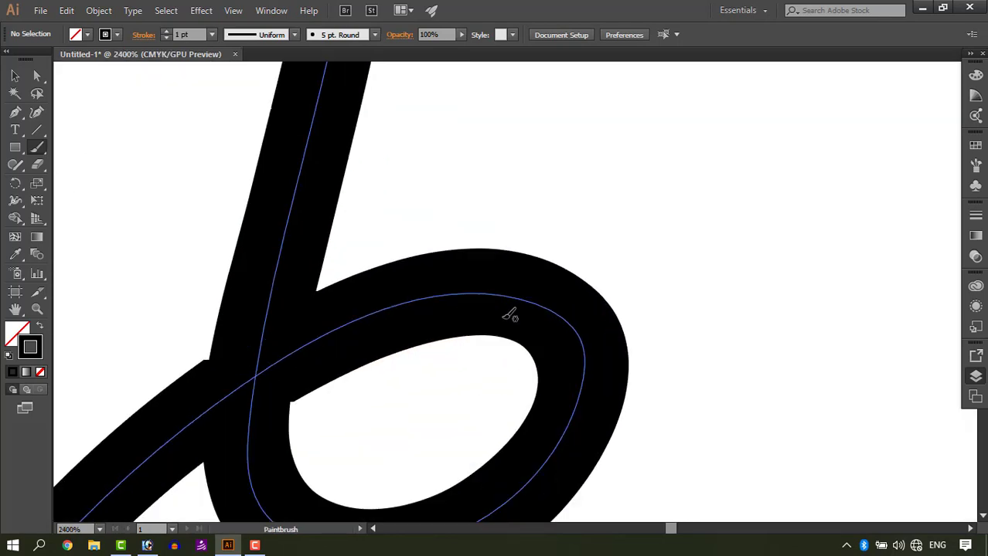
pyautogui.moveTo(426, 236); pyautogui.dragTo(916, 384)
pyautogui.moveTo(445, 279); pyautogui.dragTo(865, 316)
pyautogui.hotkey('ctrl', '+')
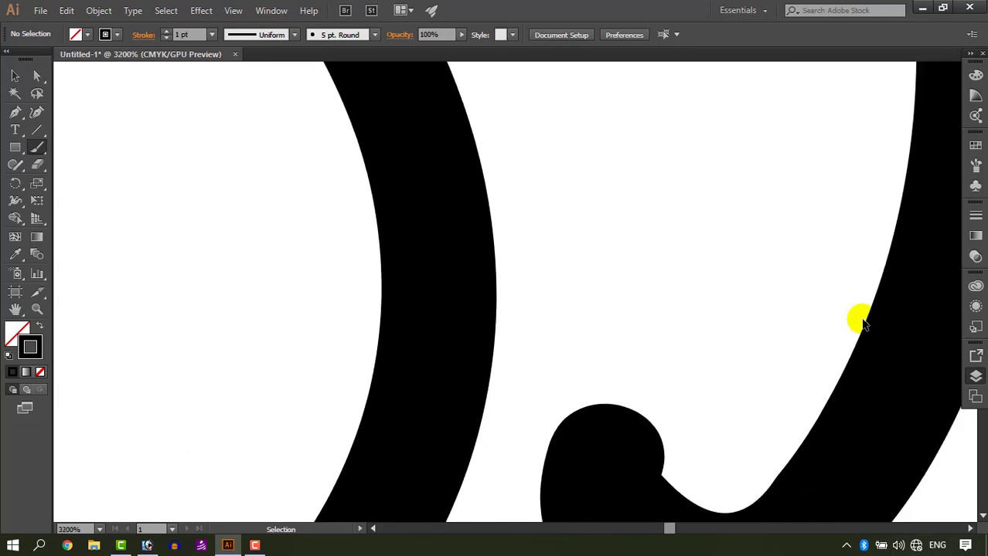
pyautogui.scroll(6, 863, 323)
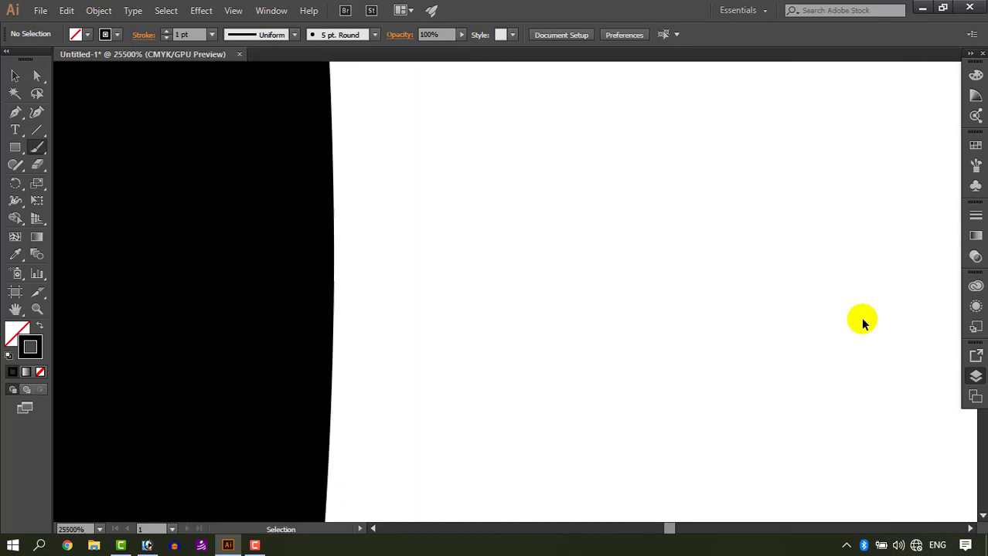
pyautogui.scroll(3, 864, 323)
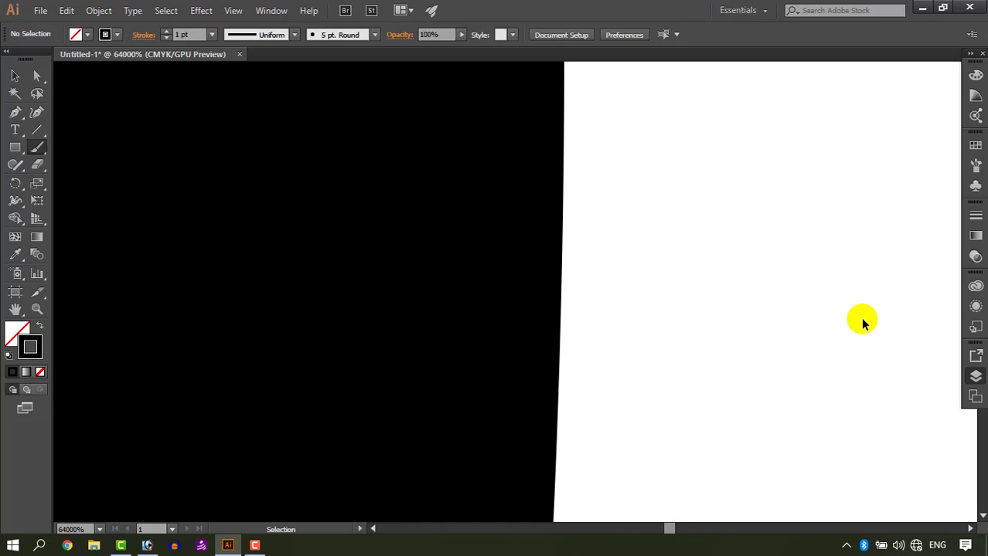
pyautogui.scroll(-5, 864, 323)
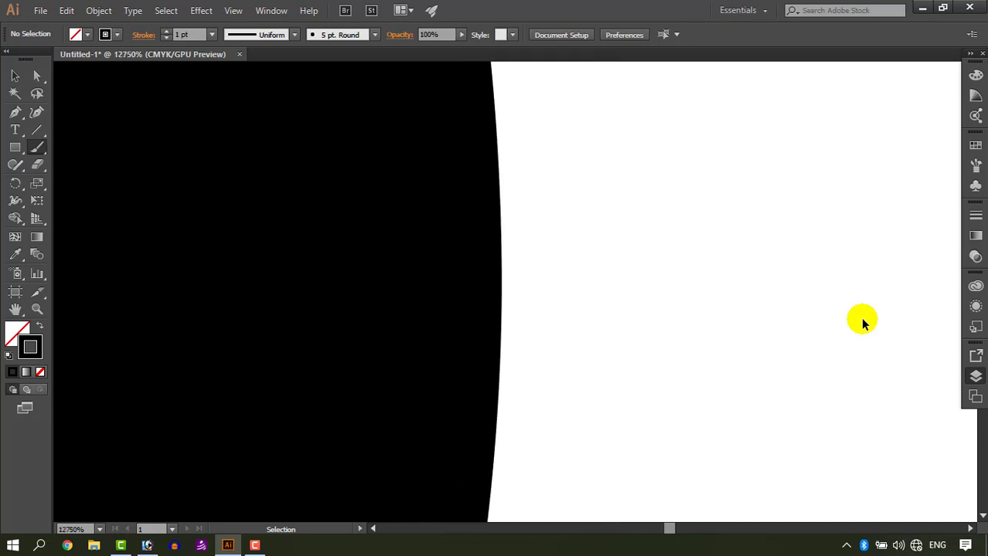
pyautogui.scroll(-8, 863, 323)
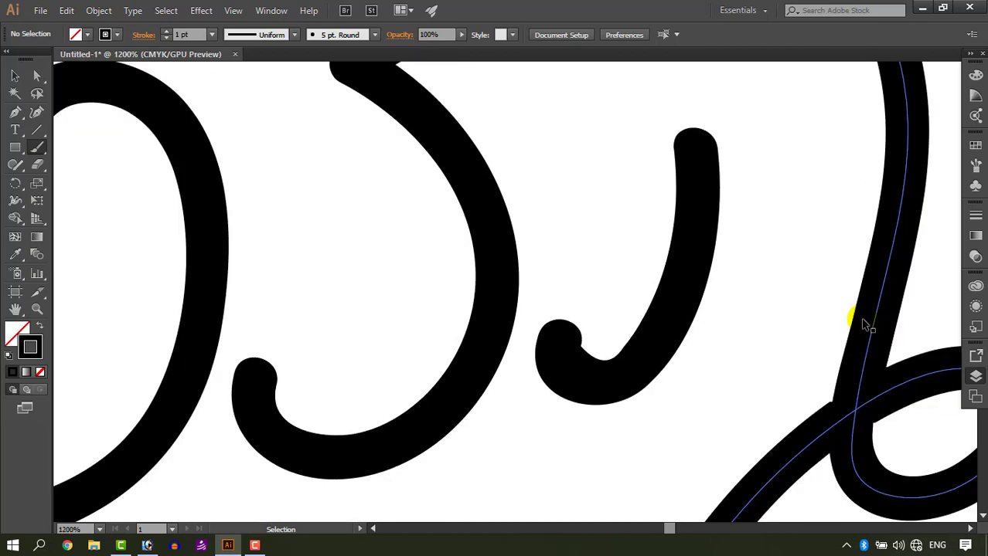
pyautogui.scroll(-5, 863, 323)
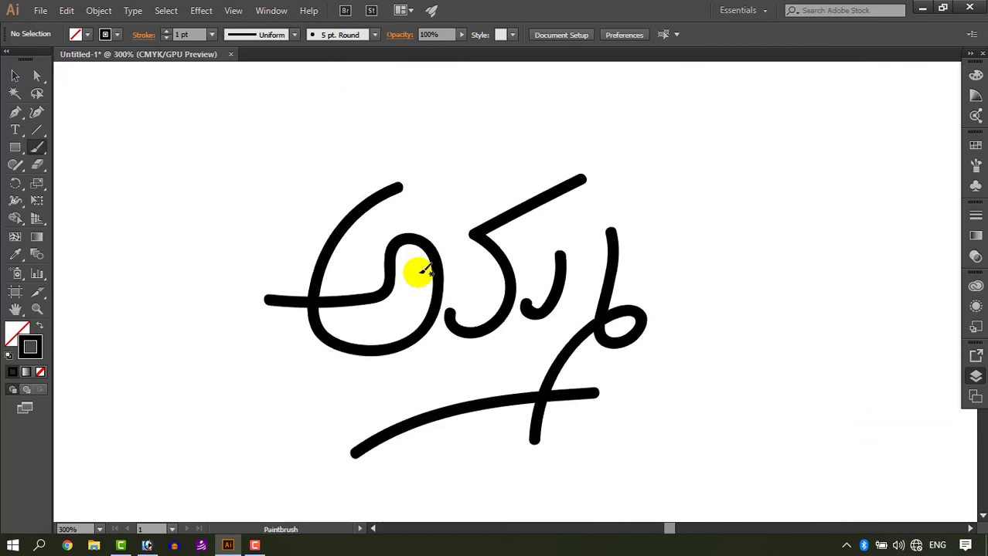
# Step: Paint two small black dots diagonally next to each other, above and to the left of the first letter
pyautogui.click(288, 193)
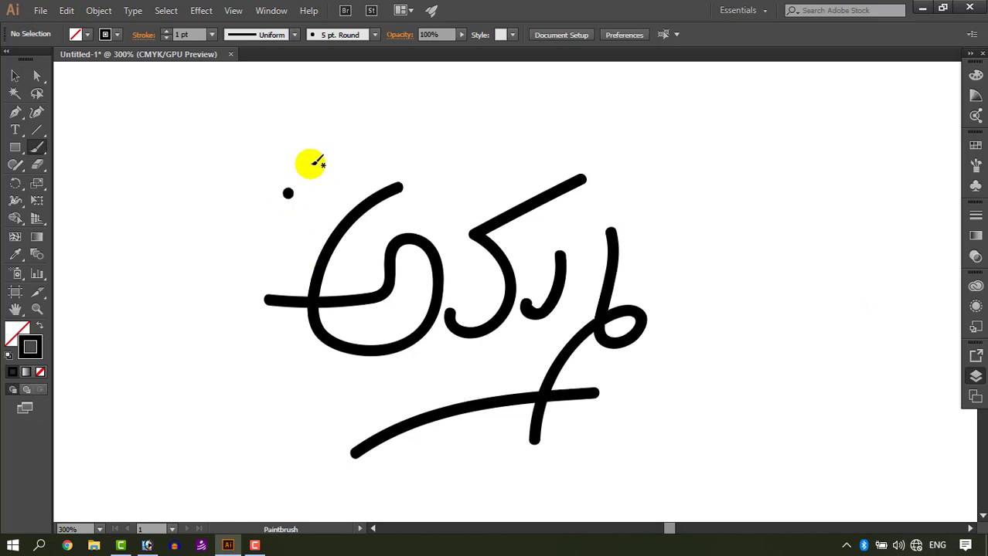
pyautogui.click(298, 182)
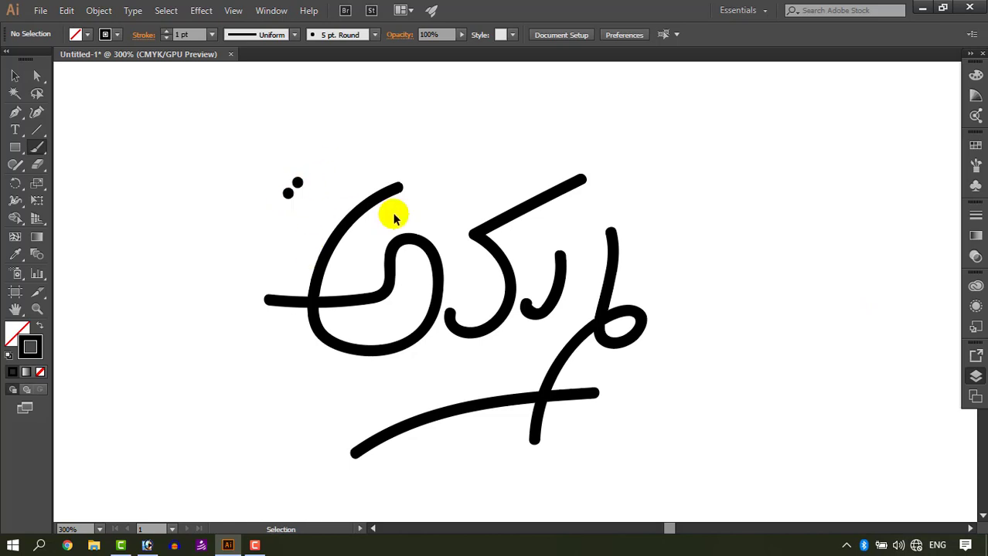
# Step: Examine the edges of the two dots at up to 17000% magnification
pyautogui.hotkey('ctrl', '+')
pyautogui.hotkey('ctrl', '+')
pyautogui.hotkey('ctrl', '+')
pyautogui.press('space')
pyautogui.moveTo(342, 197); pyautogui.dragTo(404, 209)
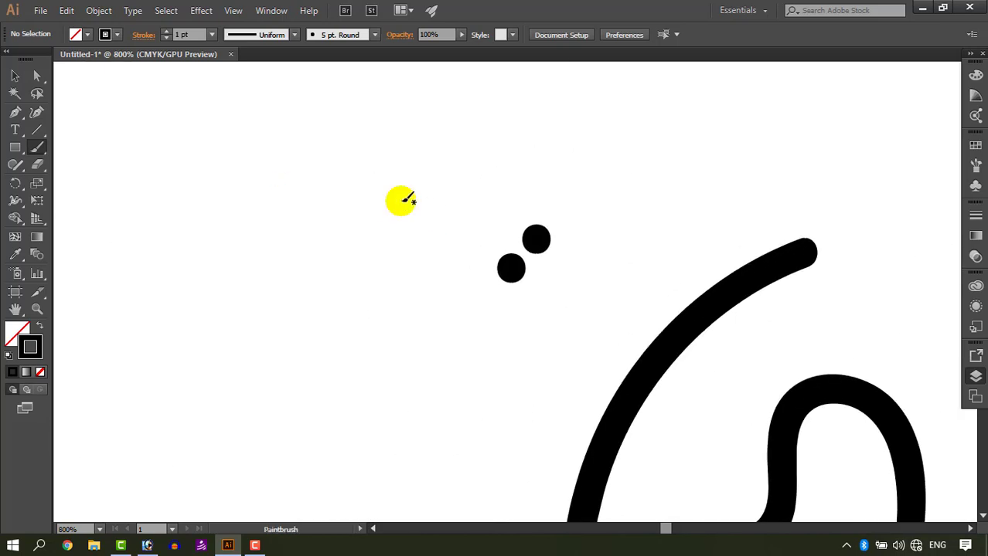
pyautogui.hotkey('ctrl', '+')
pyautogui.hotkey('ctrl', '+')
pyautogui.hotkey('ctrl', '+')
pyautogui.hotkey('ctrl', '+')
pyautogui.hotkey('ctrl', '+')
pyautogui.press('space')
pyautogui.moveTo(451, 93); pyautogui.dragTo(446, 291)
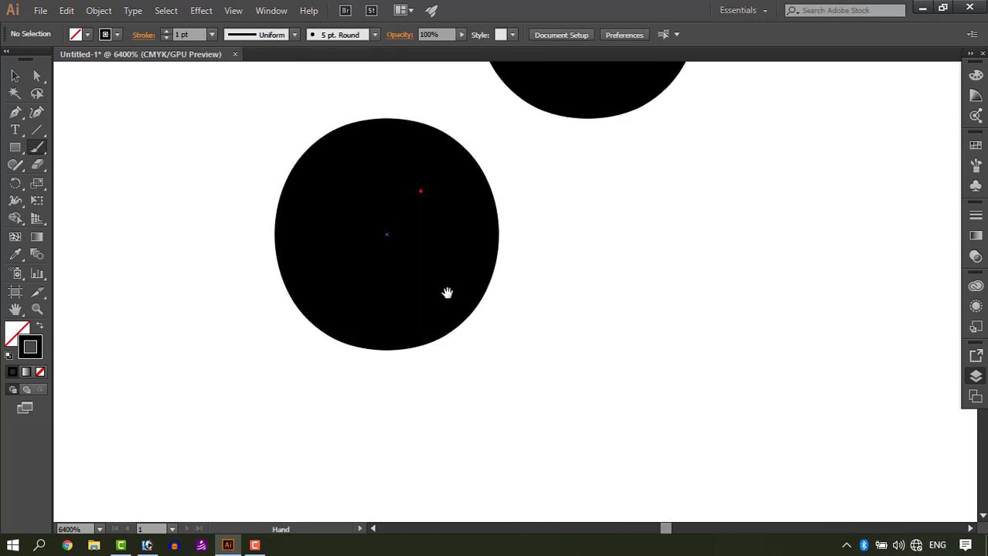
pyautogui.hotkey('ctrl', '+')
pyautogui.press('space')
pyautogui.moveTo(540, 316); pyautogui.dragTo(503, 525)
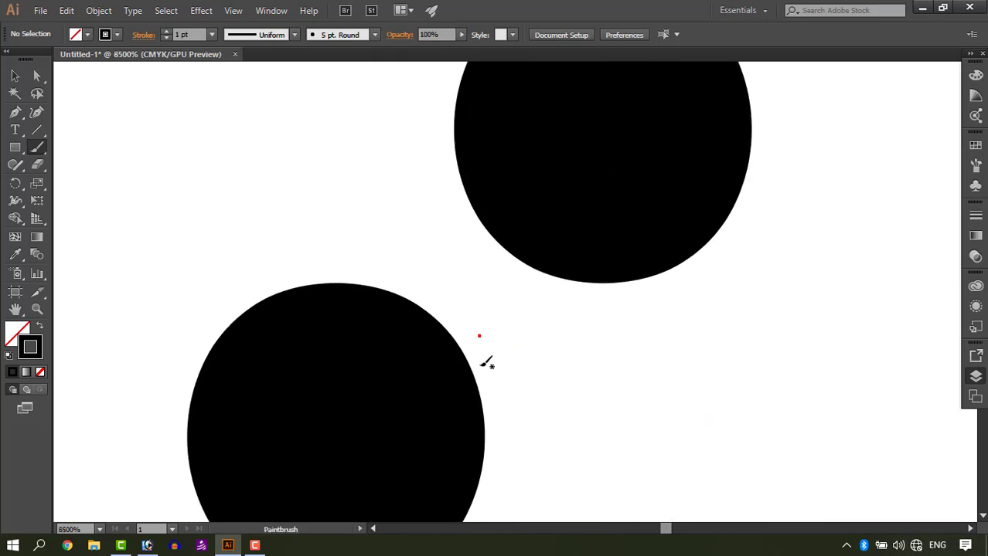
pyautogui.hotkey('ctrl', '+')
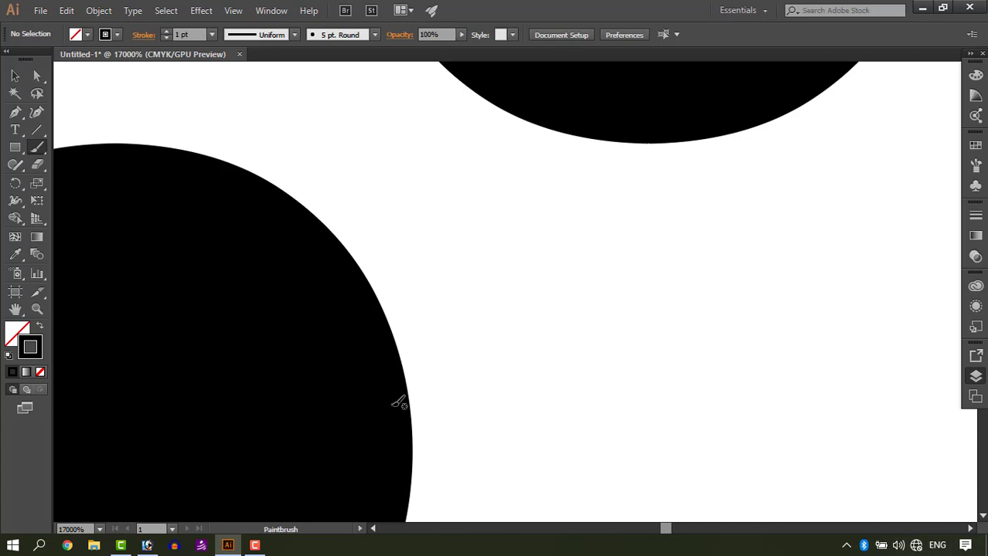
# Step: Switch to Photoshop and examine the edges of the brushed dot beside the word at up to 700% magnification
pyautogui.click(146, 546)
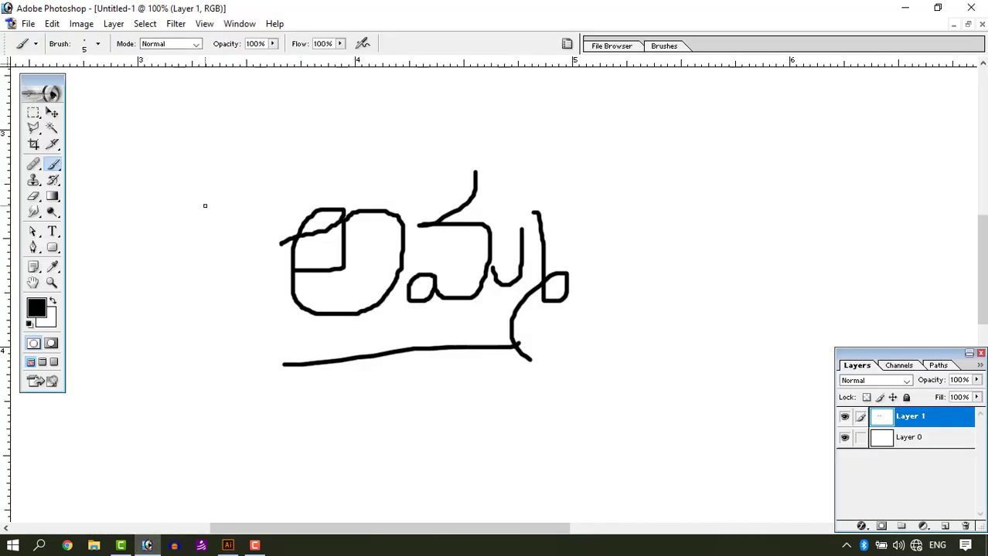
pyautogui.hotkey('ctrl', '+')
pyautogui.hotkey('ctrl', '+')
pyautogui.hotkey('ctrl', '+')
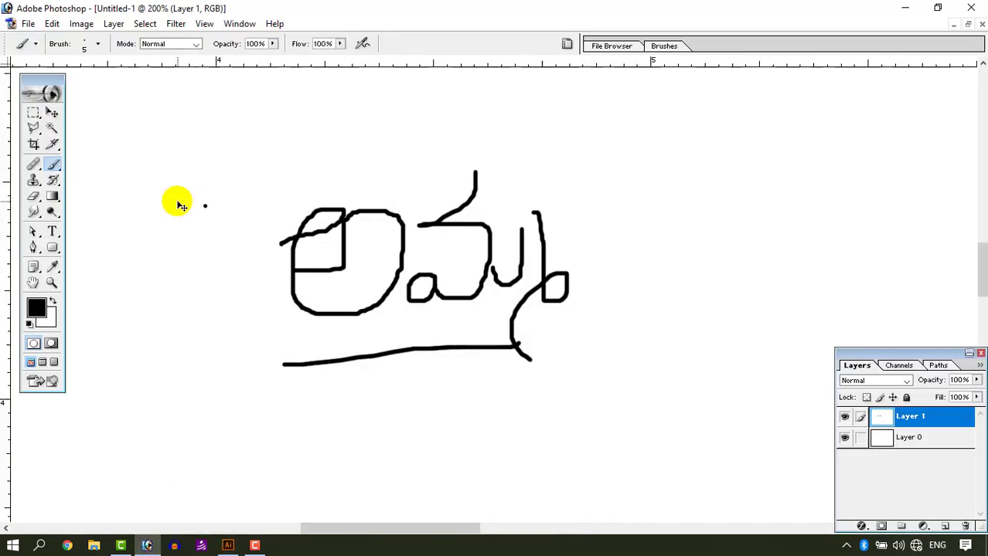
pyautogui.press('space')
pyautogui.moveTo(180, 203); pyautogui.dragTo(846, 492)
pyautogui.moveTo(296, 323); pyautogui.dragTo(515, 337)
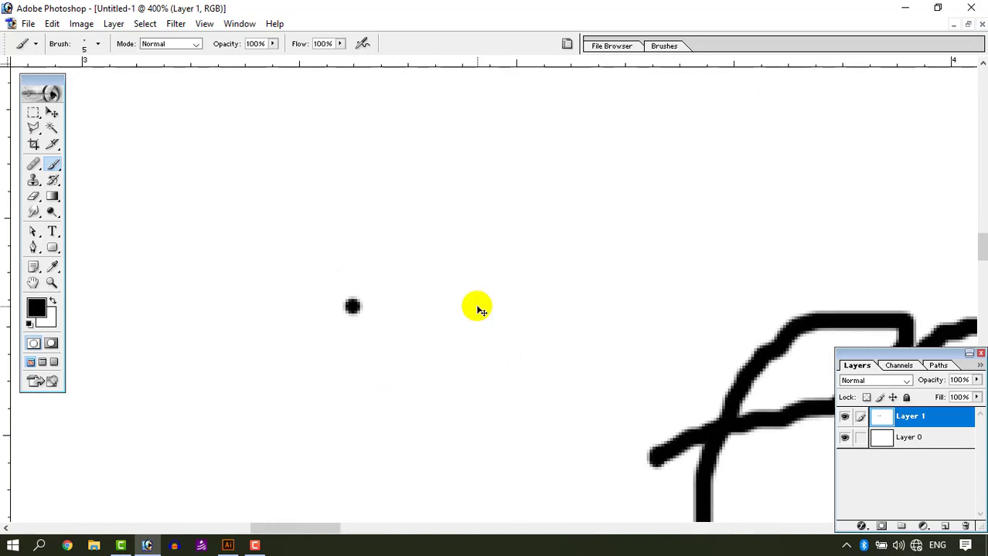
pyautogui.hotkey('ctrl', '+')
pyautogui.hotkey('ctrl', '+')
pyautogui.hotkey('ctrl', '+')
pyautogui.press('space')
pyautogui.moveTo(193, 284); pyautogui.dragTo(475, 268)
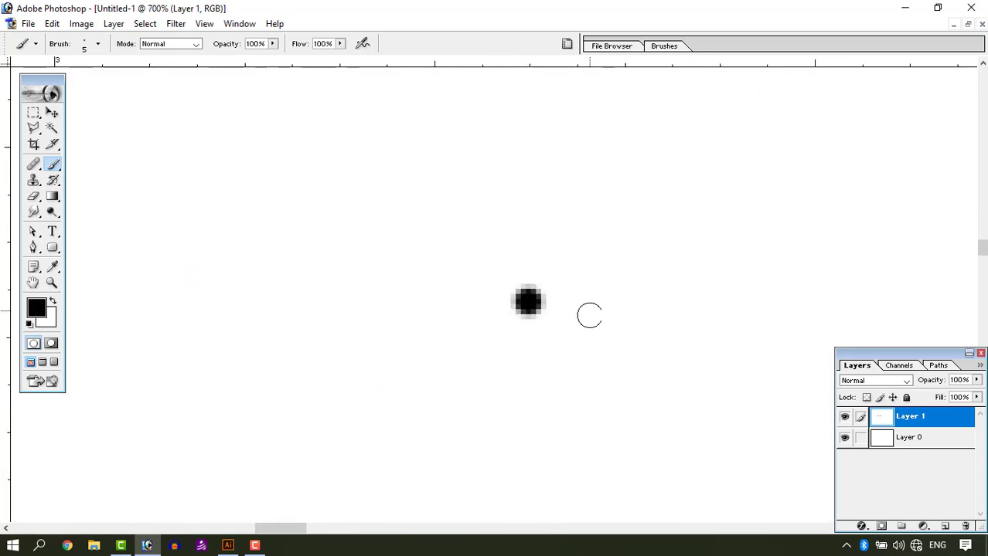
# Step: Switch to Illustrator and view the two vector dots whole at 3200% magnification for comparison
pyautogui.click(224, 547)
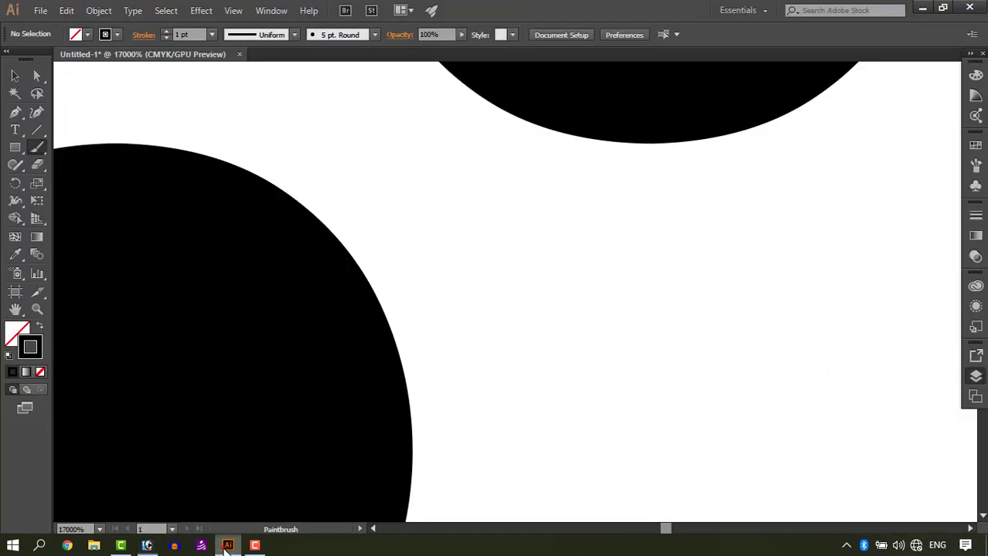
pyautogui.scroll(-10, 408, 309)
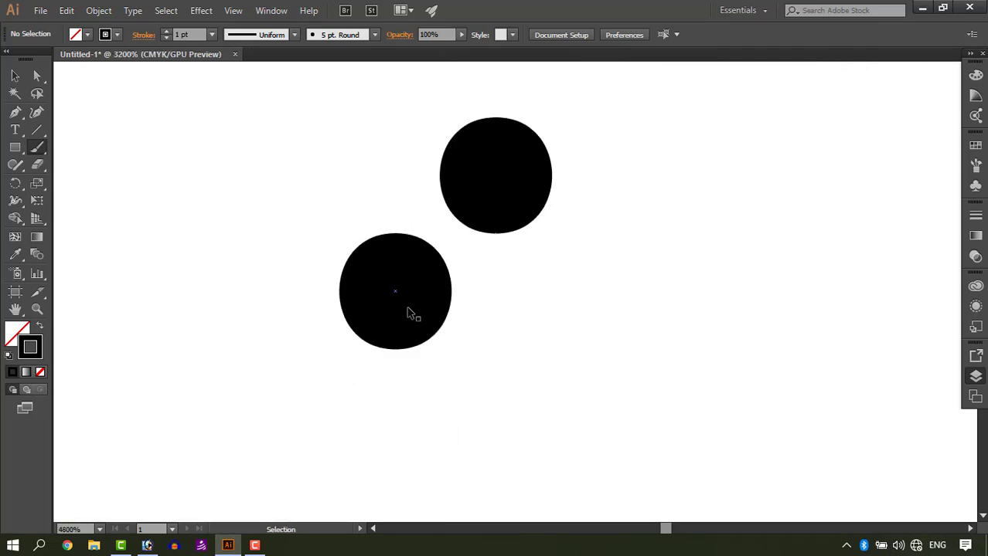
pyautogui.moveTo(564, 289); pyautogui.dragTo(445, 157)
pyautogui.moveTo(187, 141); pyautogui.dragTo(247, 313)
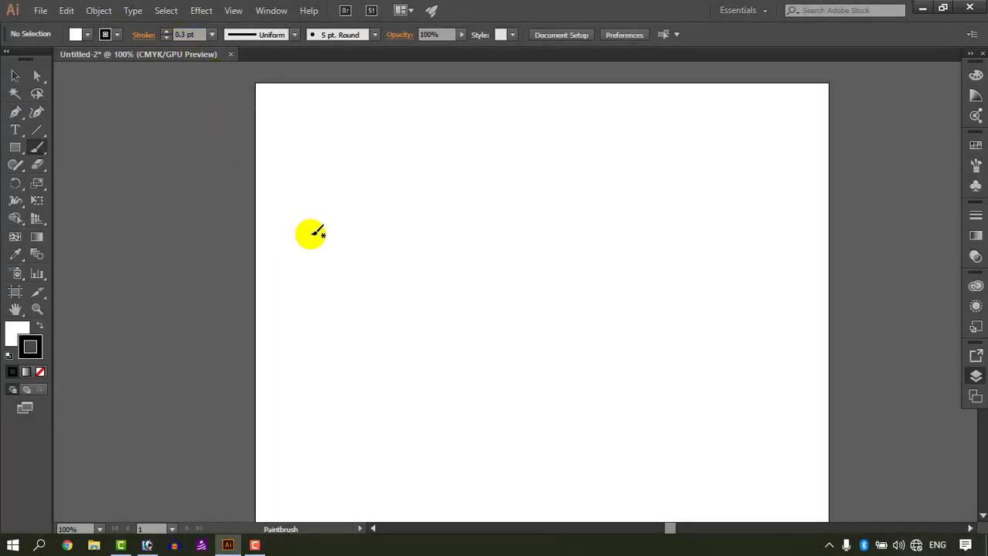
# Step: Paint a curved stroke near the artboard's upper-left corner, and handwrite a short underlined word beside it with a 0.11 pt stroke
pyautogui.moveTo(340, 121); pyautogui.dragTo(354, 183)
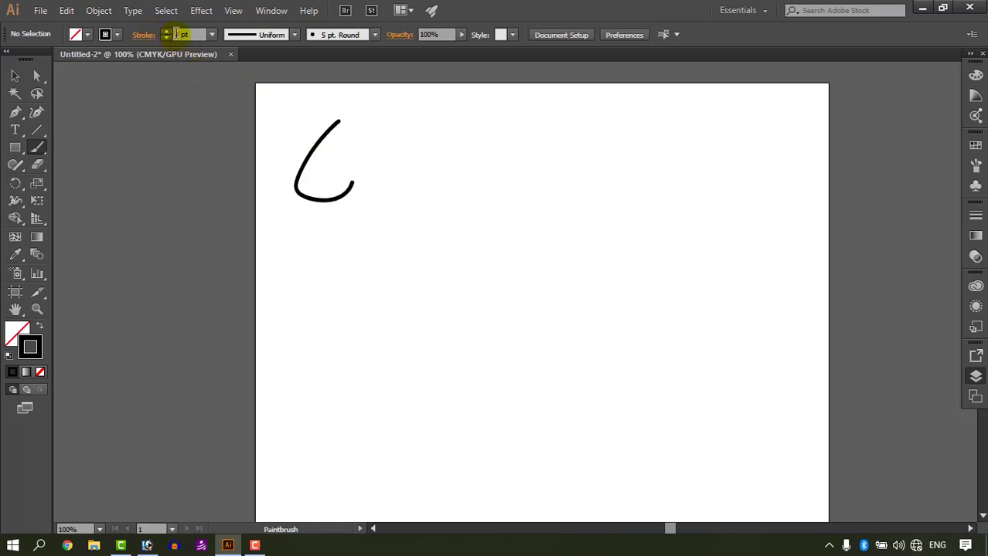
pyautogui.click(176, 36)
pyautogui.write('0.1')
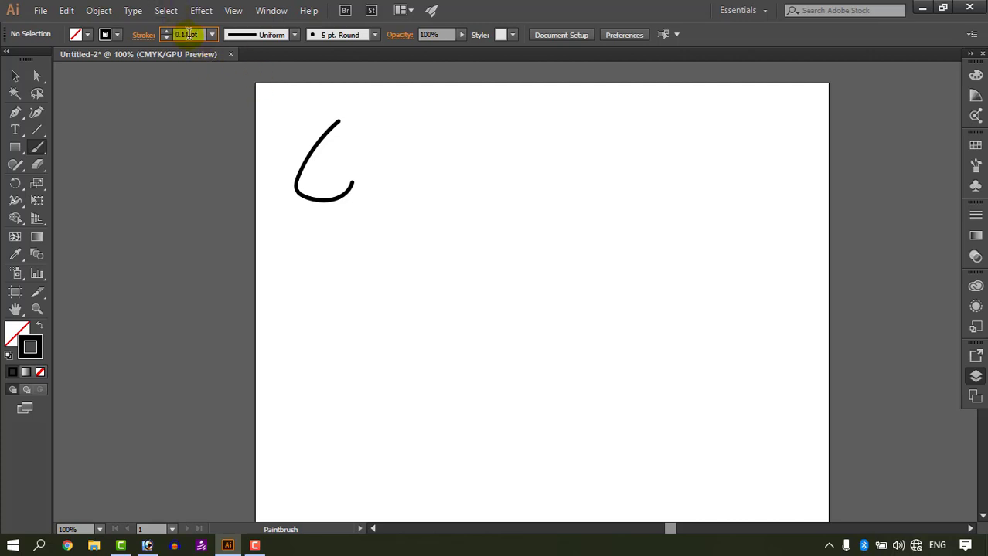
pyautogui.moveTo(448, 189)
pyautogui.mouseDown()
pyautogui.moveTo(500, 201)
pyautogui.moveTo(438, 184)
pyautogui.mouseUp()
pyautogui.moveTo(493, 251)
pyautogui.mouseDown()
pyautogui.moveTo(513, 189)
pyautogui.moveTo(545, 142)
pyautogui.mouseUp()
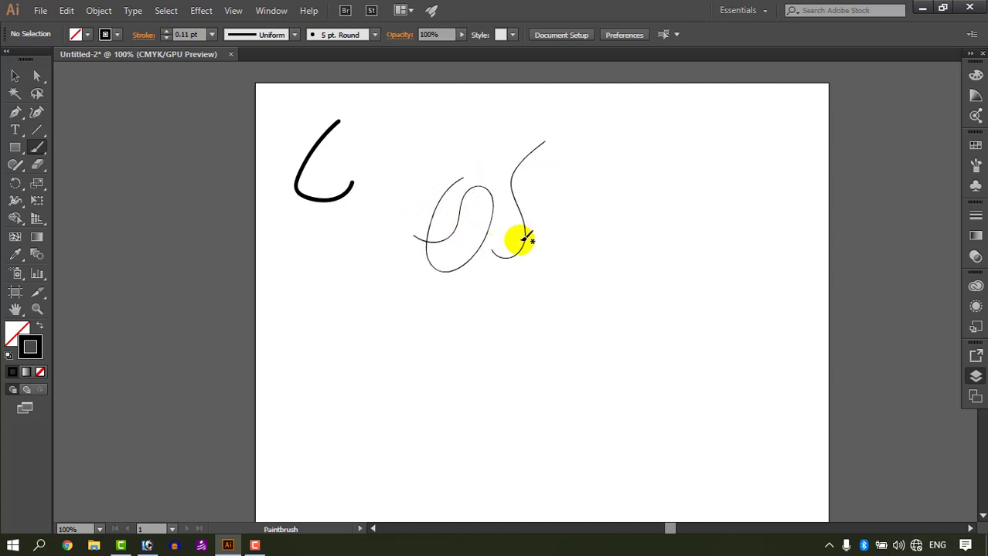
pyautogui.moveTo(522, 238)
pyautogui.mouseDown()
pyautogui.moveTo(537, 244)
pyautogui.moveTo(534, 309)
pyautogui.mouseUp()
pyautogui.moveTo(440, 321); pyautogui.dragTo(566, 293)
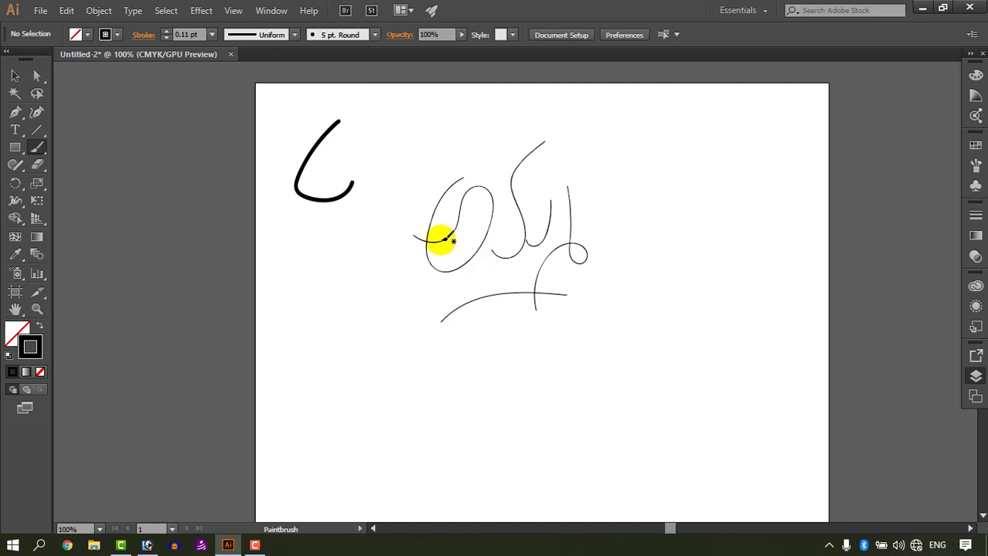
# Step: Examine the edges of the thin word's strokes at up to 34000% magnification and return to 300%
pyautogui.hotkey('ctrl', '=')
pyautogui.hotkey('ctrl', '=')
pyautogui.hotkey('ctrl', '=')
pyautogui.hotkey('ctrl', '=')
pyautogui.hotkey('ctrl', '=')
pyautogui.hotkey('ctrl', '=')
pyautogui.hotkey('ctrl', '=')
pyautogui.hotkey('ctrl', '=')
pyautogui.hotkey('ctrl', '=')
pyautogui.hotkey('ctrl', '=')
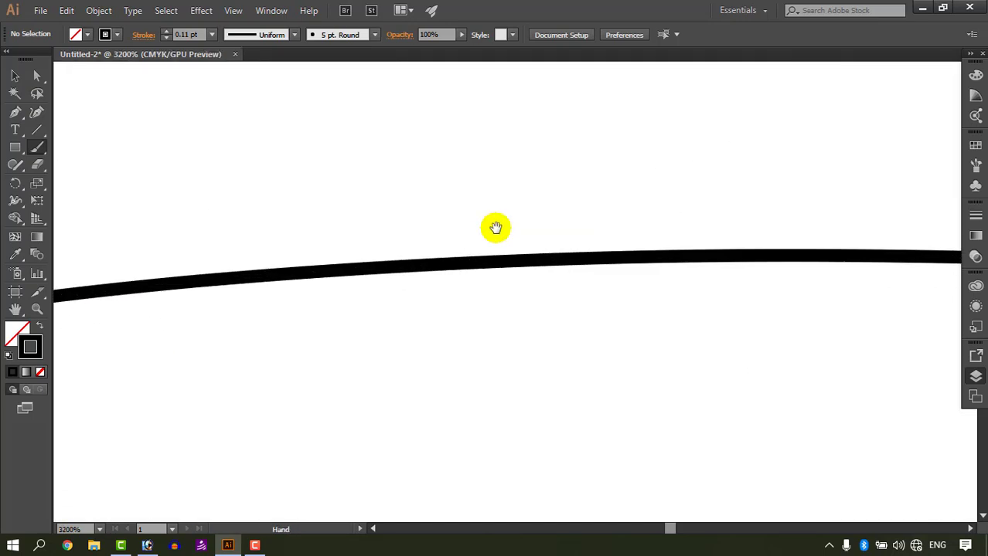
pyautogui.moveTo(510, 232); pyautogui.dragTo(557, 467)
pyautogui.moveTo(306, 222); pyautogui.dragTo(348, 456)
pyautogui.moveTo(306, 203)
pyautogui.mouseDown()
pyautogui.moveTo(377, 249)
pyautogui.moveTo(548, 402)
pyautogui.mouseUp()
pyautogui.moveTo(319, 198)
pyautogui.mouseDown()
pyautogui.moveTo(321, 216)
pyautogui.moveTo(387, 235)
pyautogui.mouseUp()
pyautogui.hotkey('ctrl', '=')
pyautogui.hotkey('ctrl', '=')
pyautogui.hotkey('ctrl', '=')
pyautogui.hotkey('ctrl', '=')
pyautogui.hotkey('ctrl', '=')
pyautogui.hotkey('ctrl', '=')
pyautogui.hotkey('ctrl', '=')
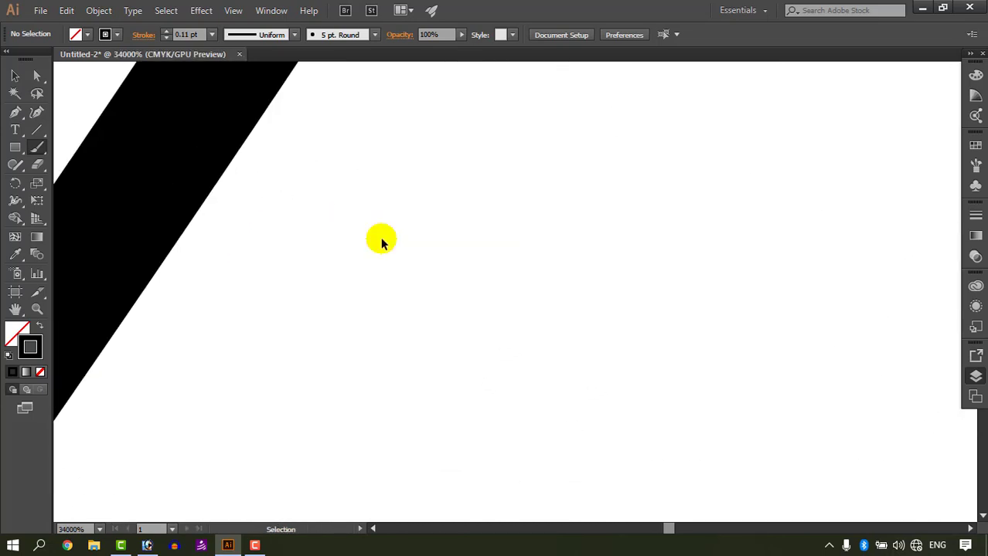
pyautogui.hotkey('ctrl', '-')
pyautogui.hotkey('ctrl', '-')
pyautogui.hotkey('ctrl', '-')
pyautogui.hotkey('ctrl', '-')
pyautogui.hotkey('ctrl', '-')
pyautogui.hotkey('ctrl', '-')
pyautogui.hotkey('ctrl', '-')
pyautogui.hotkey('ctrl', '-')
pyautogui.hotkey('ctrl', '-')
pyautogui.hotkey('ctrl', '-')
pyautogui.hotkey('ctrl', '-')
pyautogui.hotkey('ctrl', '-')
pyautogui.hotkey('ctrl', '-')
pyautogui.hotkey('ctrl', '-')
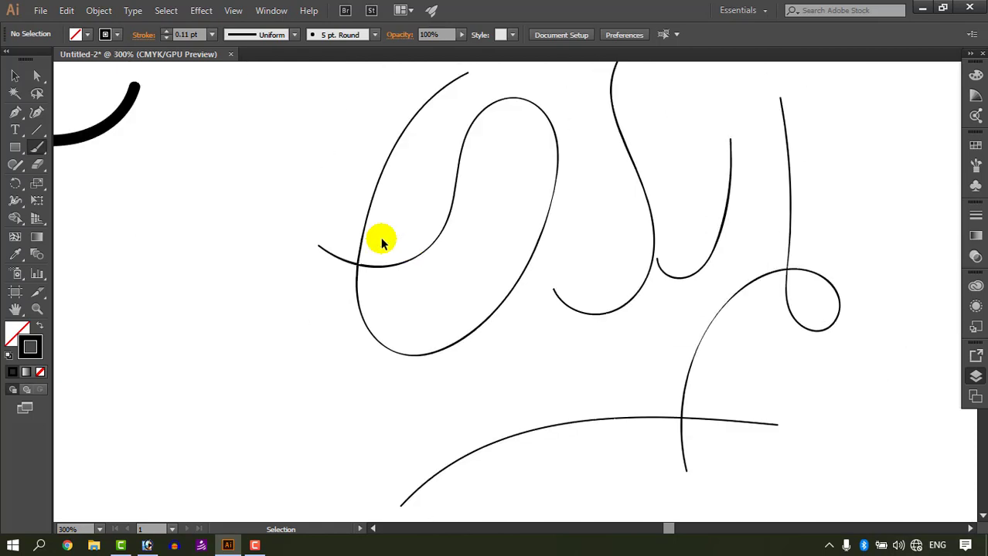
# Step: Handwrite a second short underlined word below and to the right of the first, using the 0.11 pt stroke
pyautogui.moveTo(612, 333); pyautogui.dragTo(450, 199)
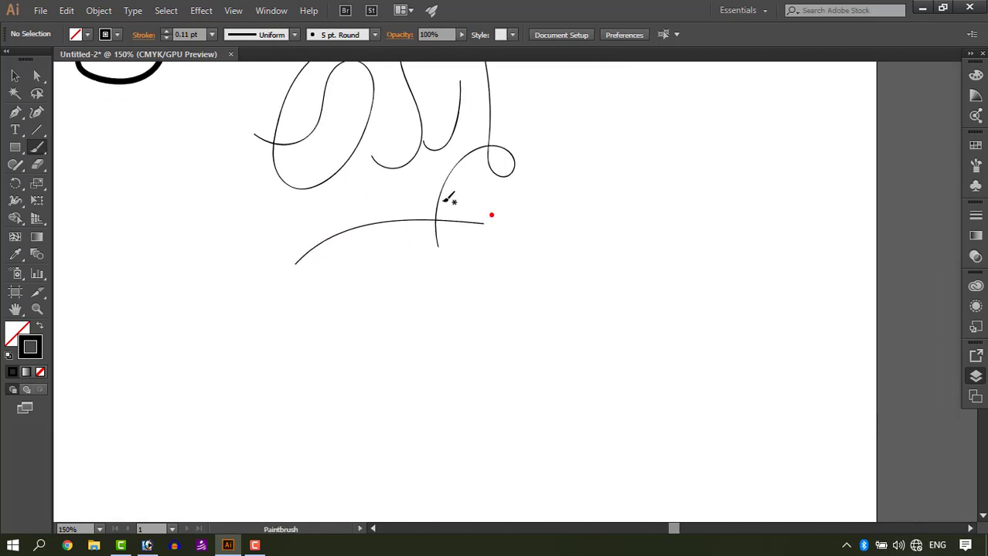
pyautogui.moveTo(439, 413)
pyautogui.mouseDown()
pyautogui.moveTo(498, 402)
pyautogui.moveTo(564, 309)
pyautogui.moveTo(519, 319)
pyautogui.mouseUp()
pyautogui.moveTo(545, 384)
pyautogui.mouseDown()
pyautogui.moveTo(590, 376)
pyautogui.moveTo(618, 253)
pyautogui.mouseUp()
pyautogui.moveTo(616, 325); pyautogui.dragTo(623, 444)
pyautogui.moveTo(535, 473); pyautogui.dragTo(618, 448)
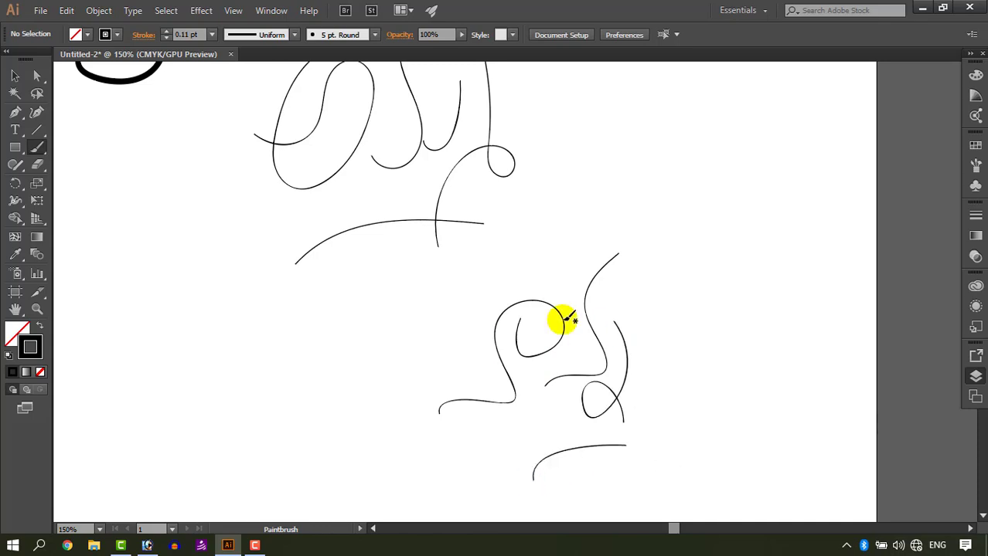
# Step: Examine the second word's strokes at up to 2400% magnification and return to 100%
pyautogui.hotkey('ctrl', '+')
pyautogui.hotkey('ctrl', '+')
pyautogui.hotkey('ctrl', '+')
pyautogui.hotkey('ctrl', '+')
pyautogui.hotkey('ctrl', '+')
pyautogui.hotkey('ctrl', '+')
pyautogui.hotkey('ctrl', '+')
pyautogui.hotkey('ctrl', '+')
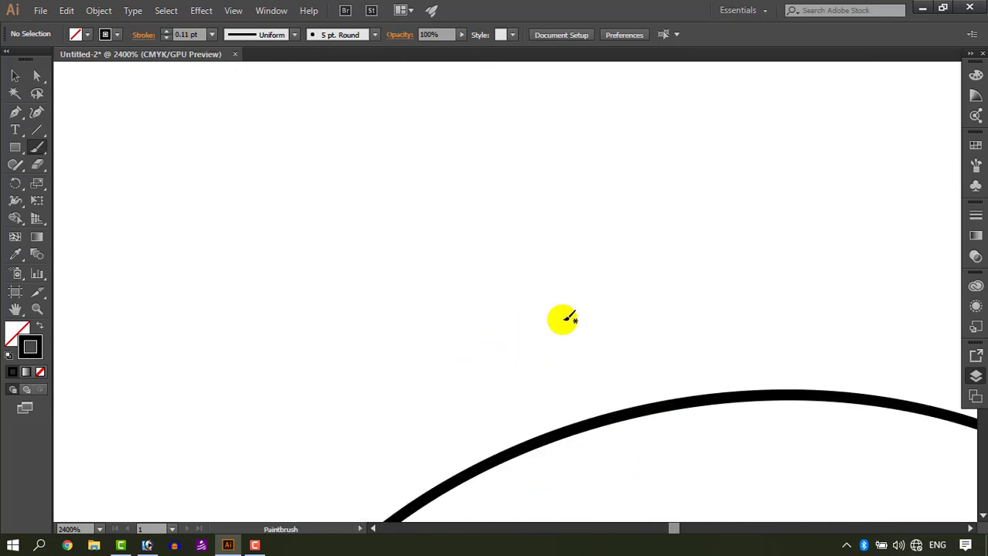
pyautogui.moveTo(604, 237); pyautogui.dragTo(573, 109)
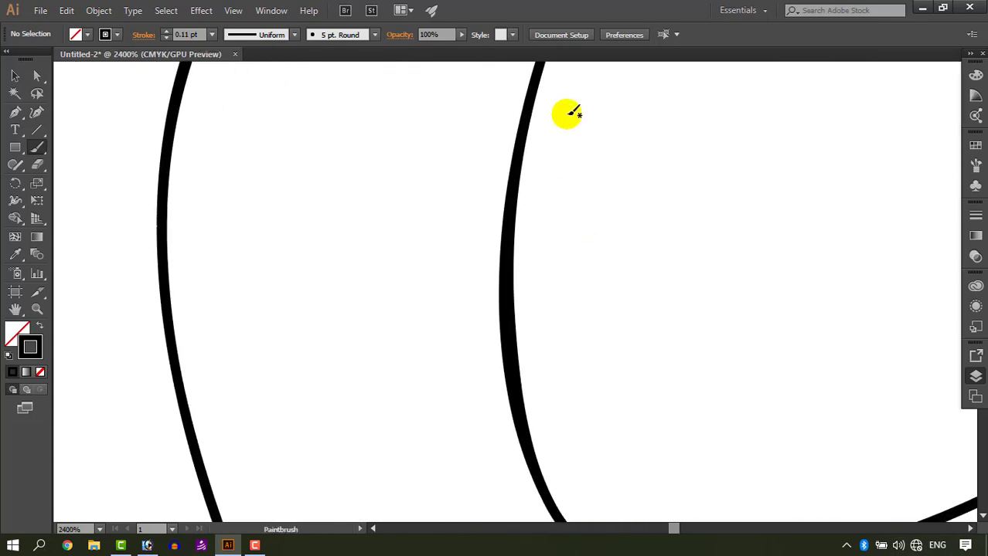
pyautogui.hotkey('ctrl', '-')
pyautogui.hotkey('ctrl', '-')
pyautogui.hotkey('ctrl', '-')
pyautogui.hotkey('ctrl', '-')
pyautogui.hotkey('ctrl', '-')
pyautogui.hotkey('ctrl', '-')
pyautogui.hotkey('ctrl', '-')
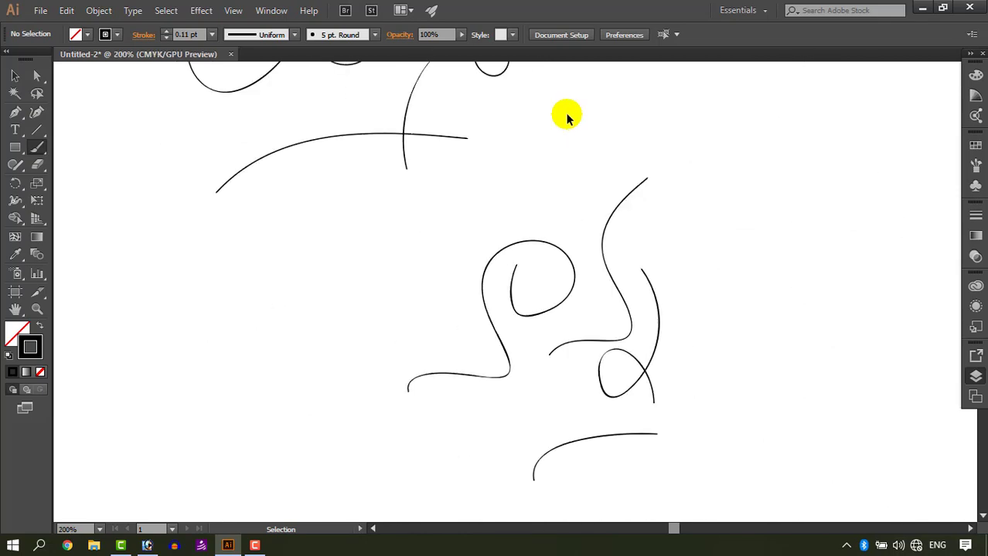
pyautogui.hotkey('ctrl', '-')
pyautogui.hotkey('ctrl', '-')
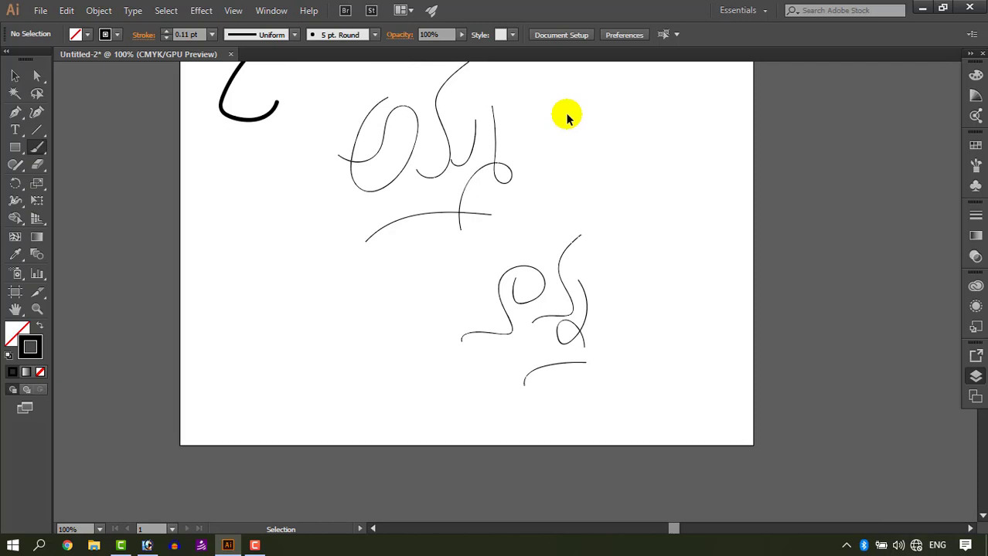
pyautogui.hotkey('ctrl', '-')
pyautogui.hotkey('ctrl', '+')
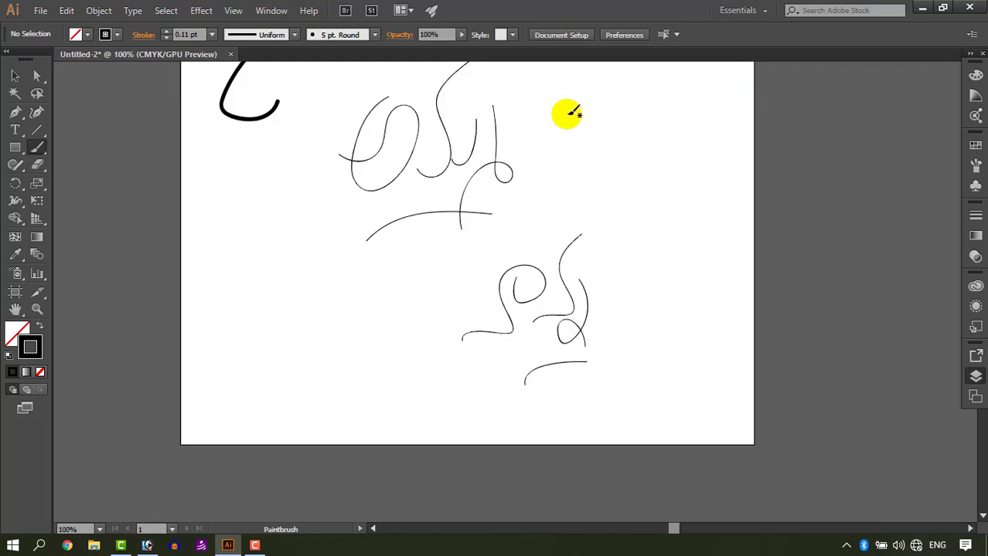
# Step: Paint a tiny dot below the loop of the upper word's last letter and examine its edge at up to 25500% magnification
pyautogui.press('space')
pyautogui.moveTo(595, 163); pyautogui.dragTo(602, 271)
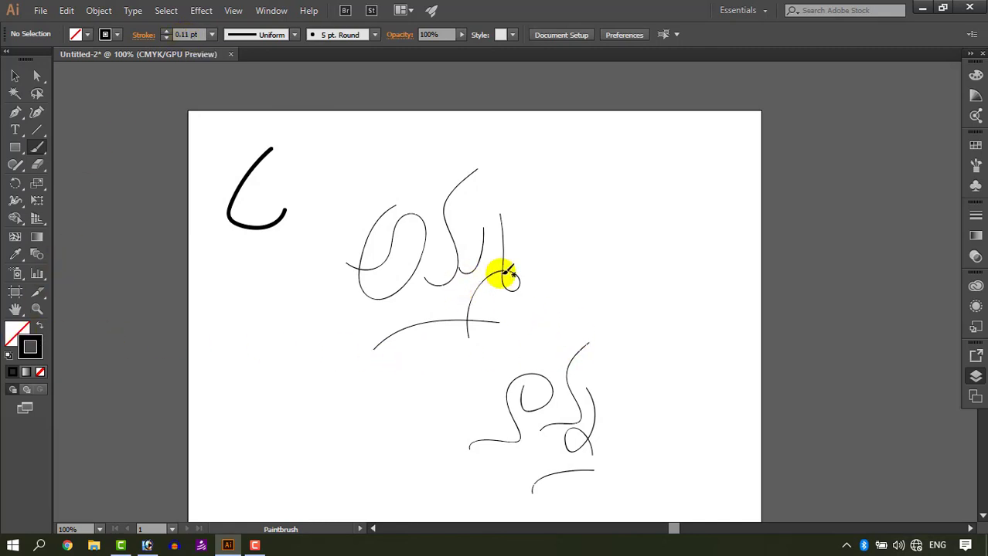
pyautogui.scroll(15, 502, 278)
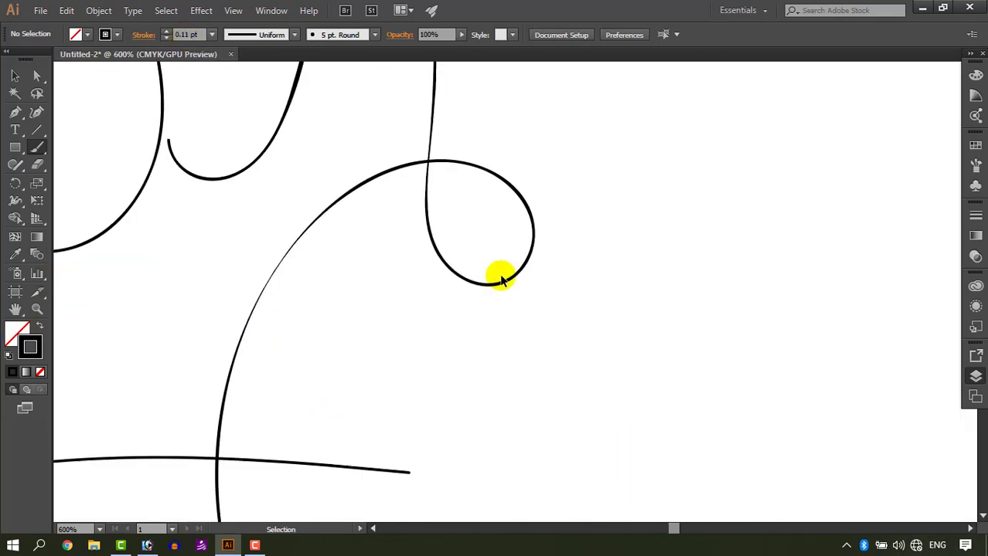
pyautogui.click(514, 376)
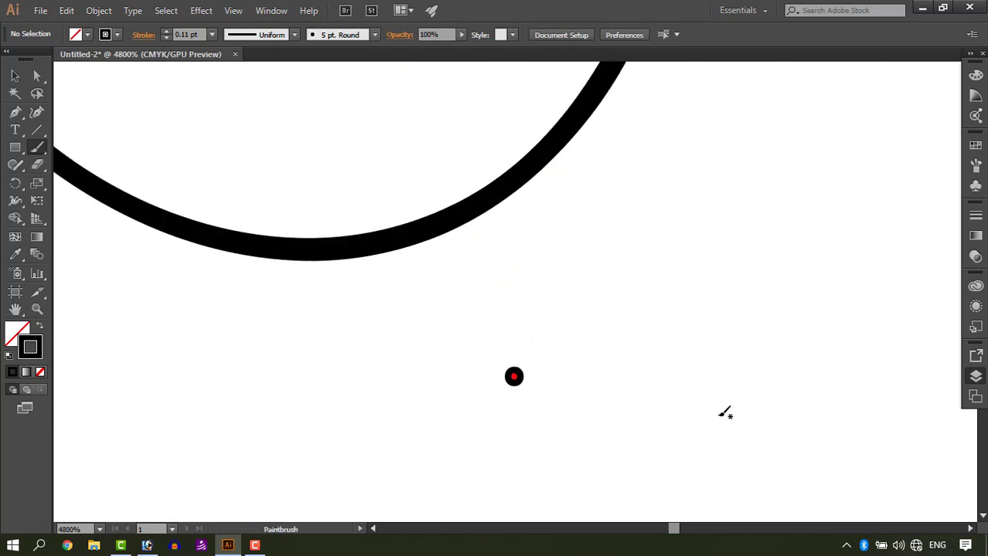
pyautogui.scroll(5, 719, 415)
pyautogui.scroll(5, 672, 334)
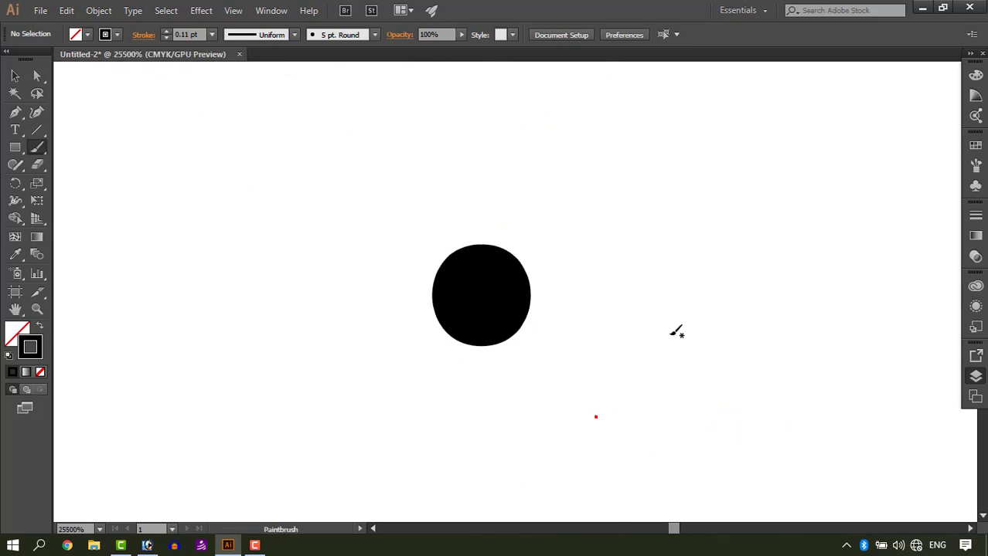
pyautogui.scroll(-10, 670, 337)
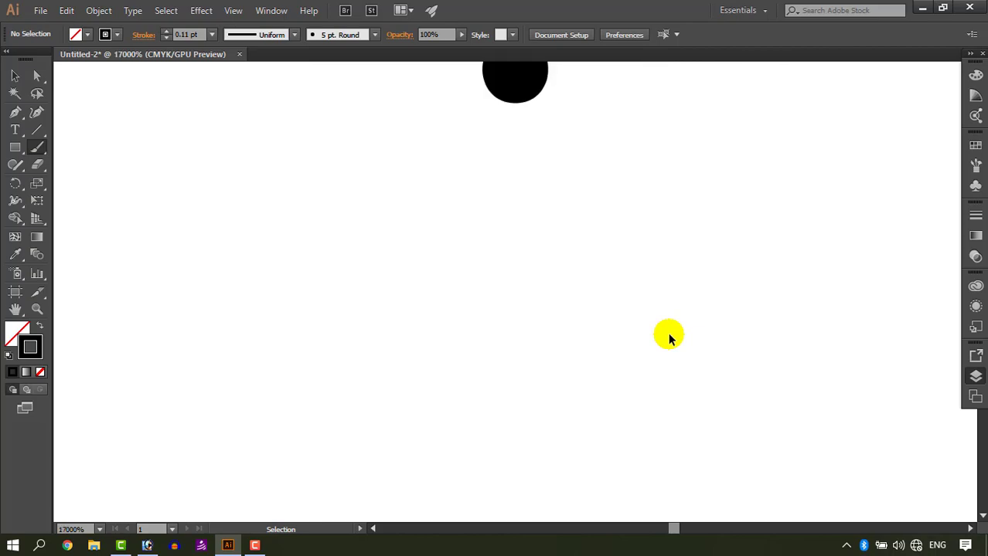
pyautogui.scroll(-6, 669, 337)
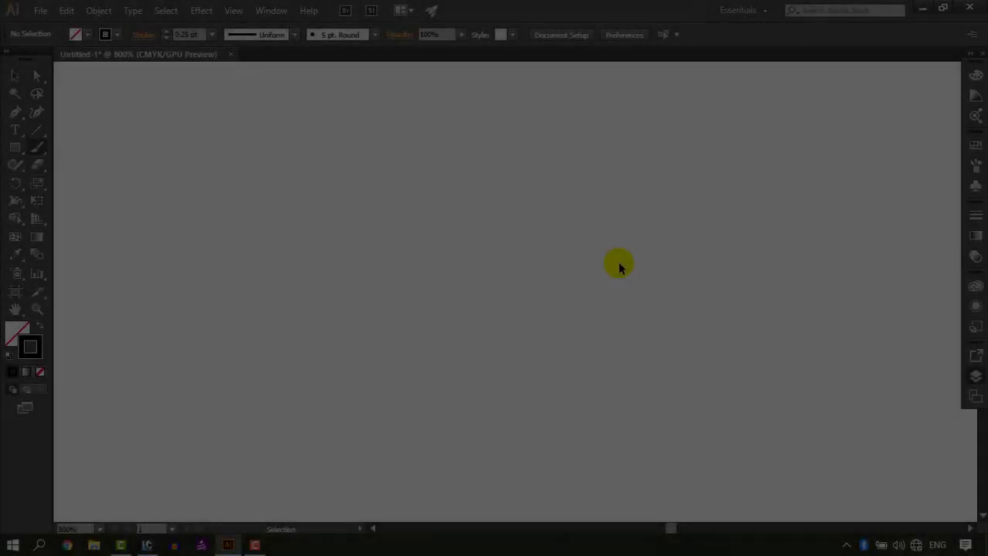
pyautogui.scroll(2, 618, 267)
pyautogui.hotkey('ctrl', '-')
pyautogui.hotkey('ctrl', '-')
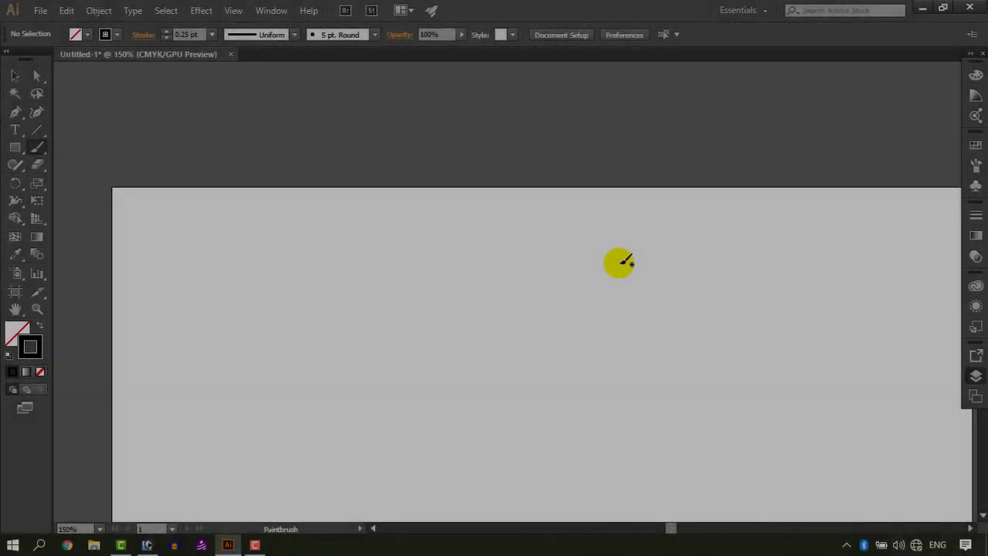
pyautogui.moveTo(529, 381); pyautogui.dragTo(541, 251)
# Step: Switch to Photoshop and paint four roughly parallel slanted lines on Layer 1, to the left of the handwritten word
pyautogui.click(149, 547)
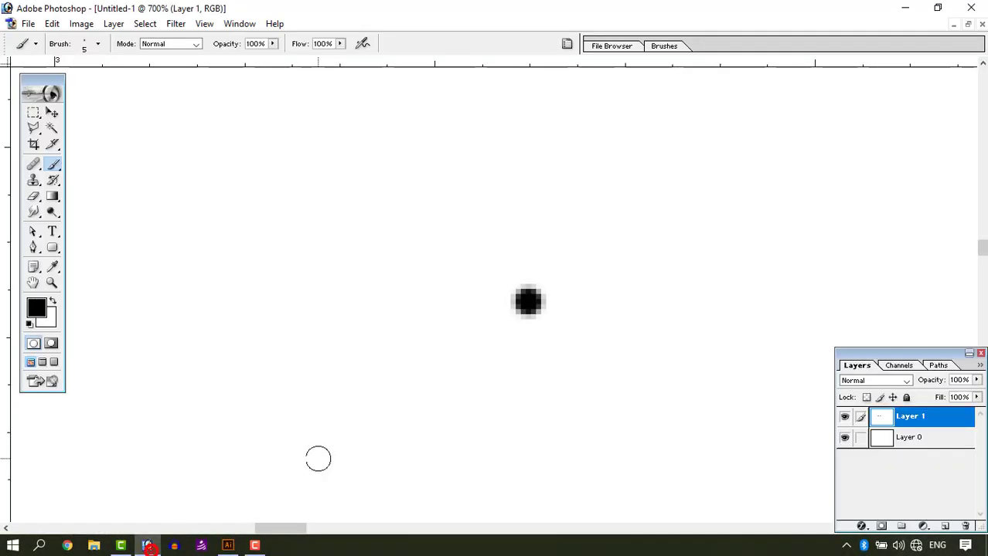
pyautogui.hotkey('ctrl', '-')
pyautogui.hotkey('ctrl', '-')
pyautogui.hotkey('ctrl', '-')
pyautogui.hotkey('ctrl', '-')
pyautogui.hotkey('ctrl', '-')
pyautogui.hotkey('ctrl', '-')
pyautogui.hotkey('ctrl', '-')
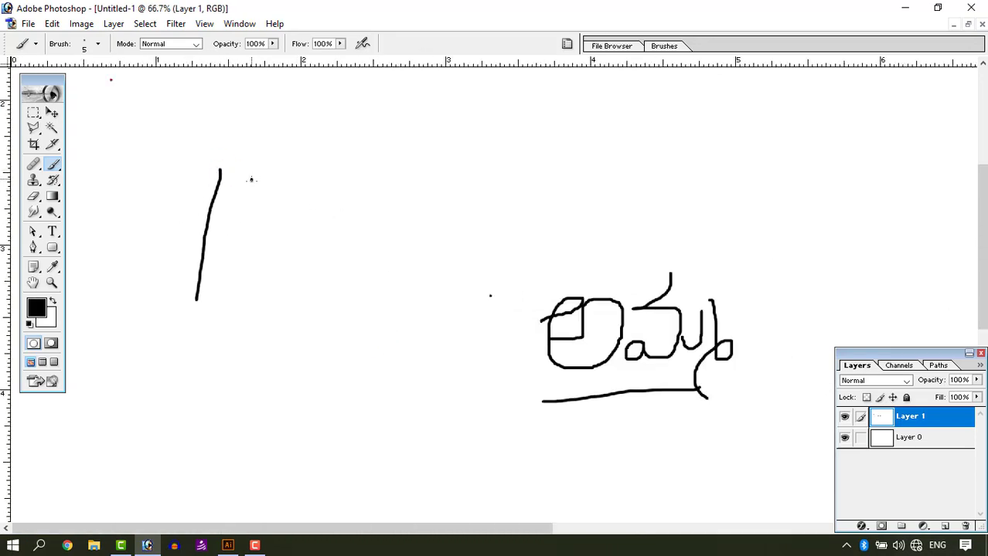
pyautogui.moveTo(250, 179); pyautogui.dragTo(226, 315)
pyautogui.moveTo(277, 200); pyautogui.dragTo(252, 340)
pyautogui.moveTo(286, 278); pyautogui.dragTo(266, 412)
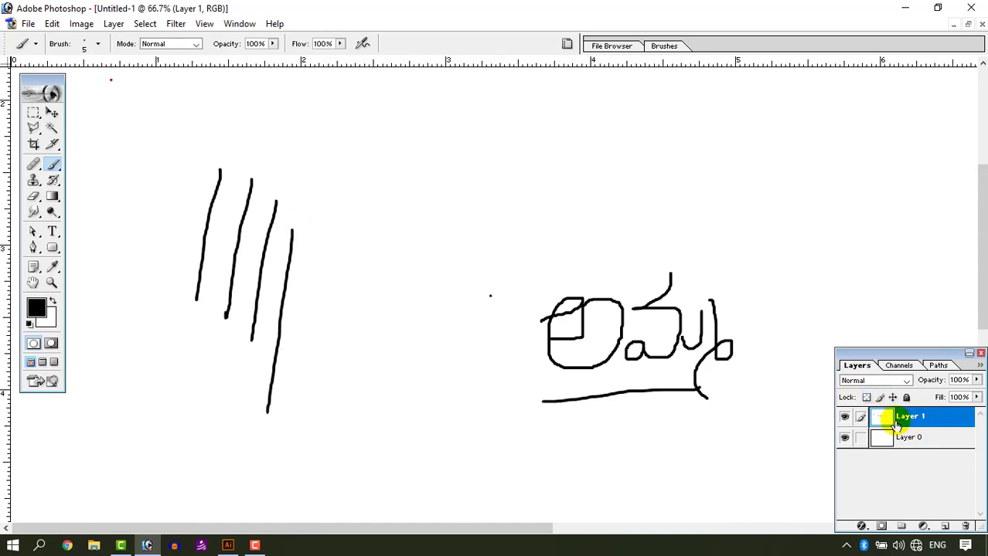
# Step: Delete Layer 1 with all its strokes and undo the deletion, doing this twice
pyautogui.moveTo(912, 421); pyautogui.dragTo(963, 525)
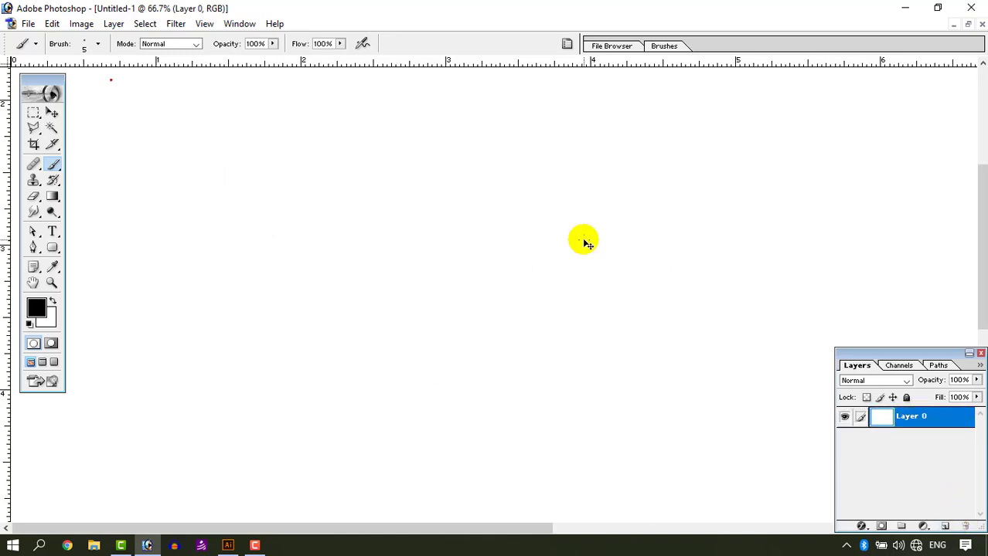
pyautogui.hotkey('ctrl', 'z')
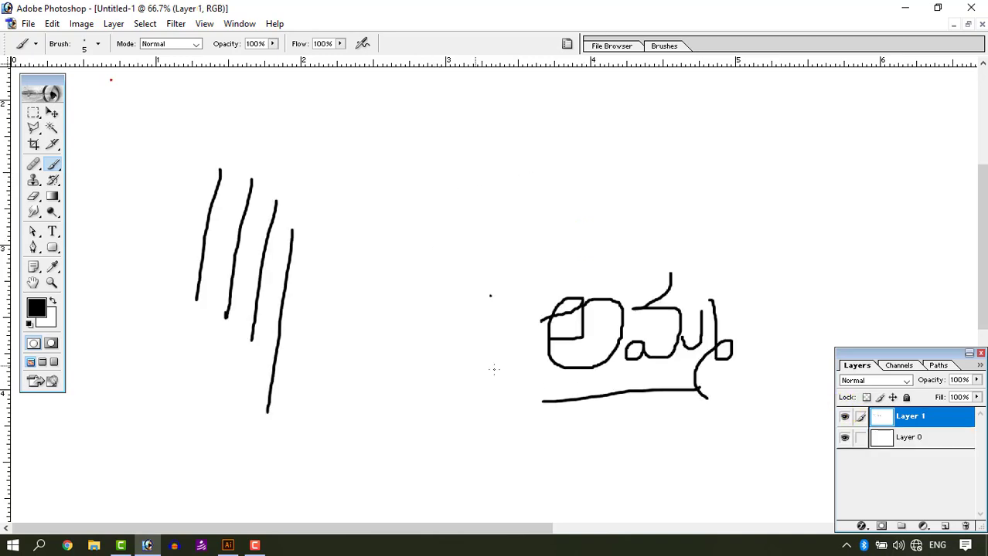
pyautogui.moveTo(905, 416); pyautogui.dragTo(961, 528)
pyautogui.hotkey('ctrl', 'z')
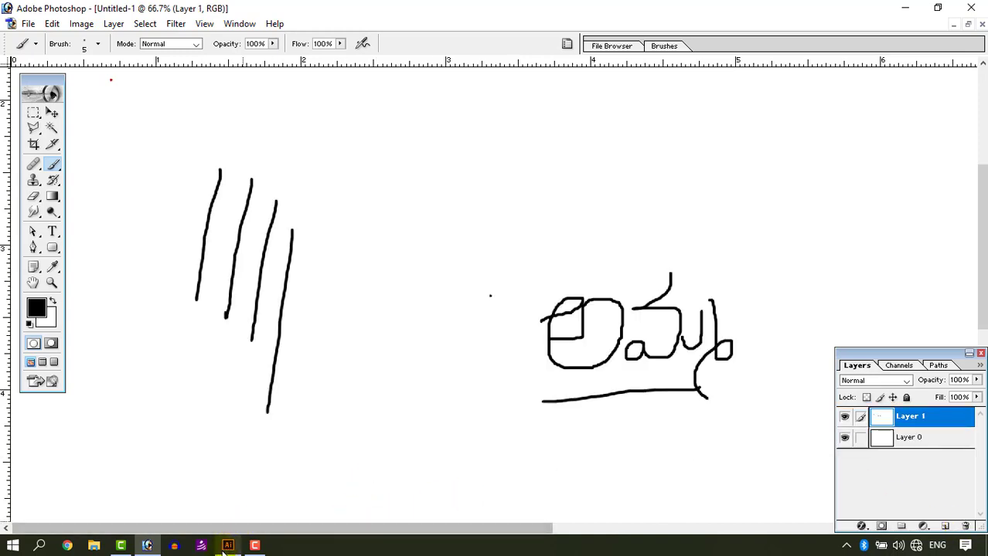
# Step: Switch to Illustrator and paint six roughly vertical lines across the artboard, with Layer 1's contents expanded in the layer list
pyautogui.click(228, 545)
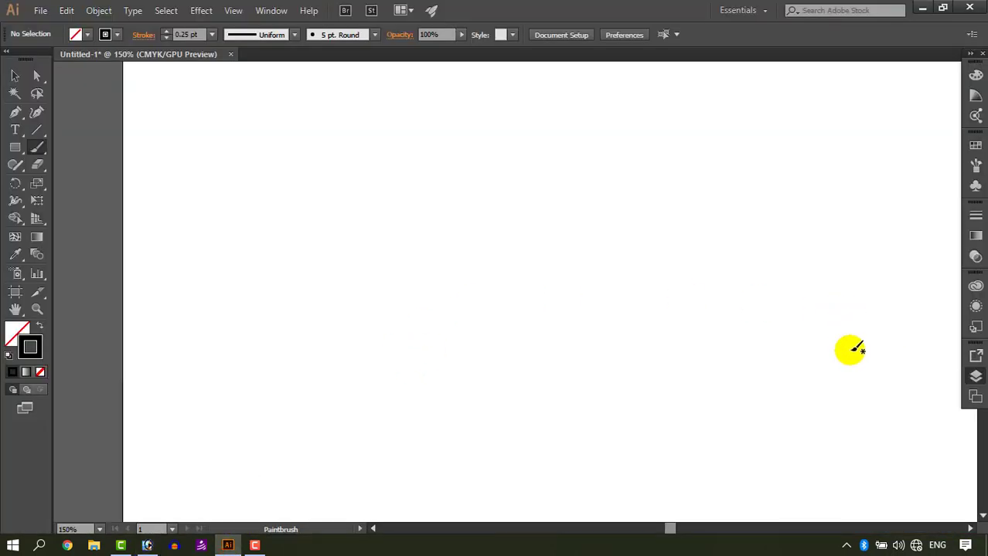
pyautogui.press('F7')
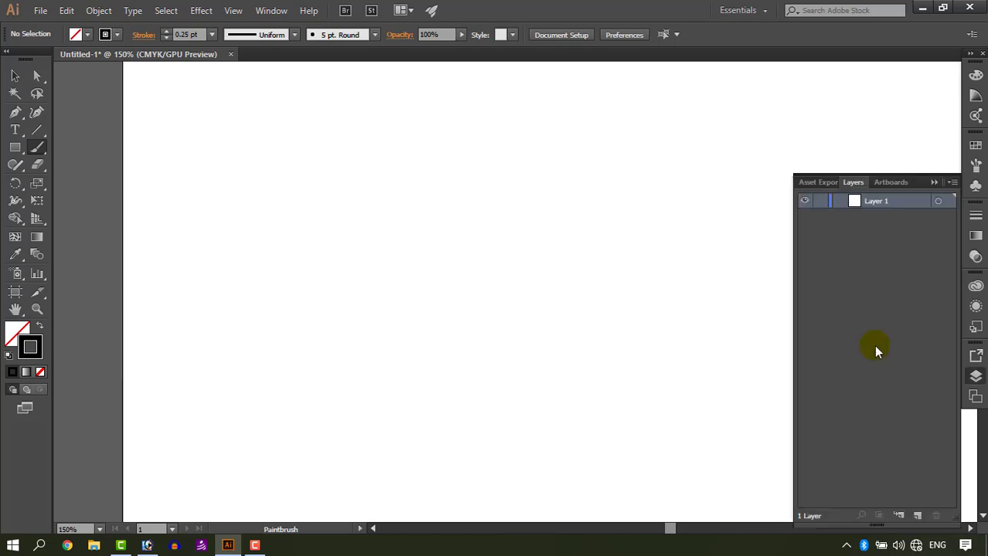
pyautogui.moveTo(218, 145); pyautogui.dragTo(218, 284)
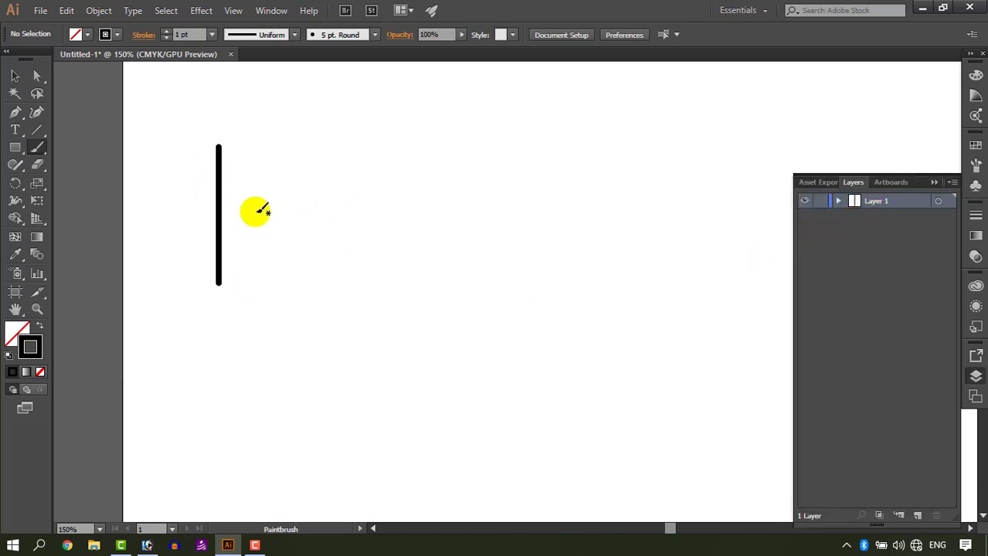
pyautogui.moveTo(255, 203); pyautogui.dragTo(240, 348)
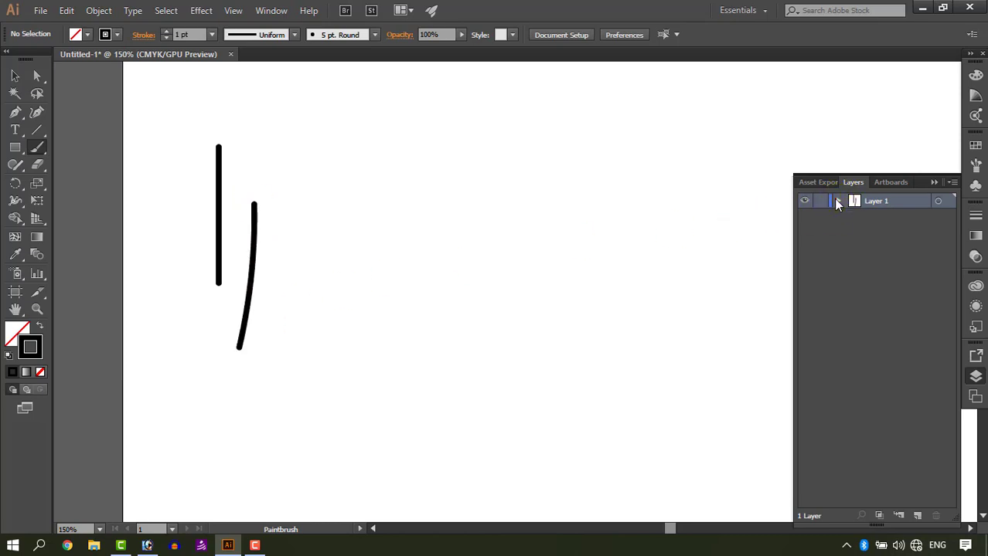
pyautogui.click(838, 201)
pyautogui.moveTo(286, 254); pyautogui.dragTo(289, 352)
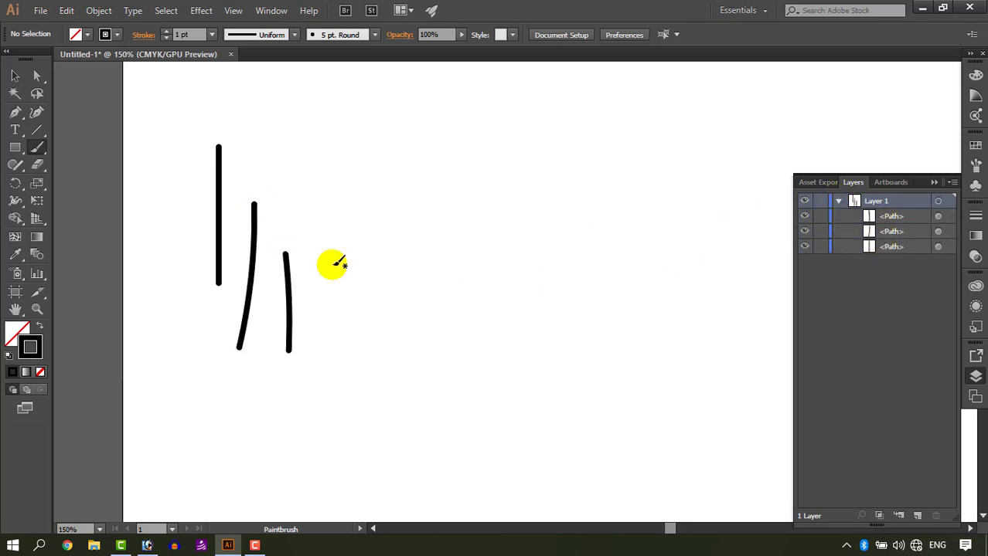
pyautogui.moveTo(333, 265); pyautogui.dragTo(320, 367)
pyautogui.moveTo(357, 282); pyautogui.dragTo(358, 387)
pyautogui.moveTo(408, 274); pyautogui.dragTo(408, 381)
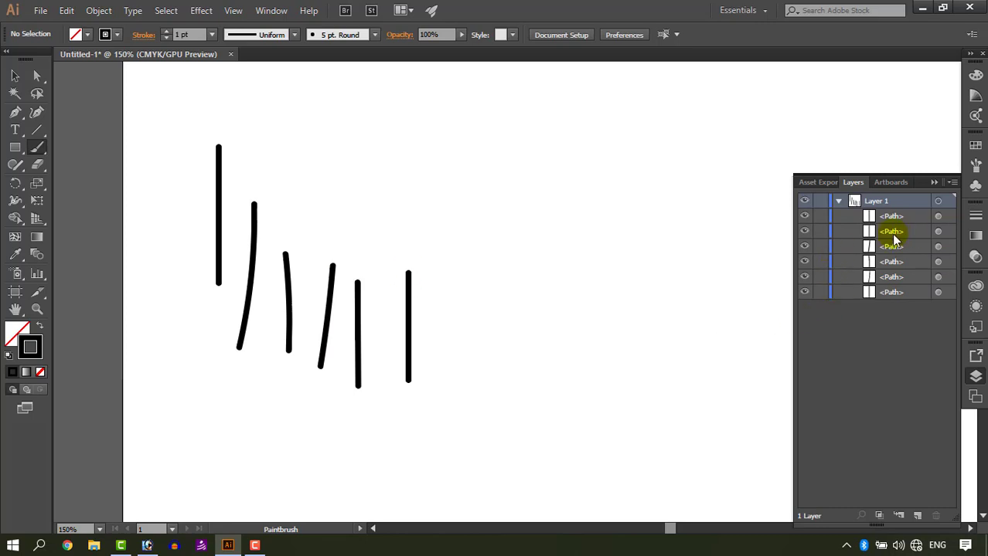
# Step: Paint two curved strokes above and to the right of the six lines, and delete each one individually
pyautogui.moveTo(446, 244); pyautogui.dragTo(563, 155)
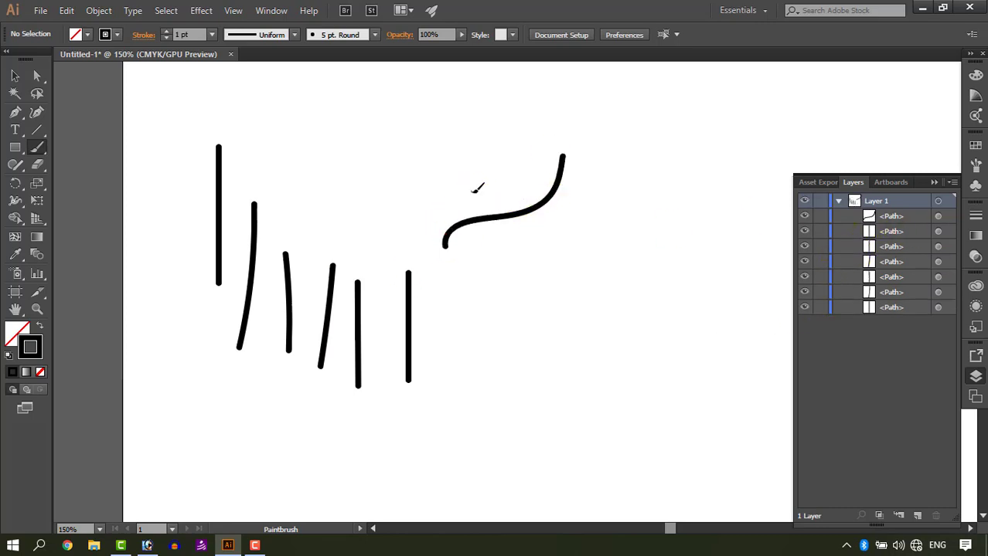
pyautogui.moveTo(471, 192); pyautogui.dragTo(521, 99)
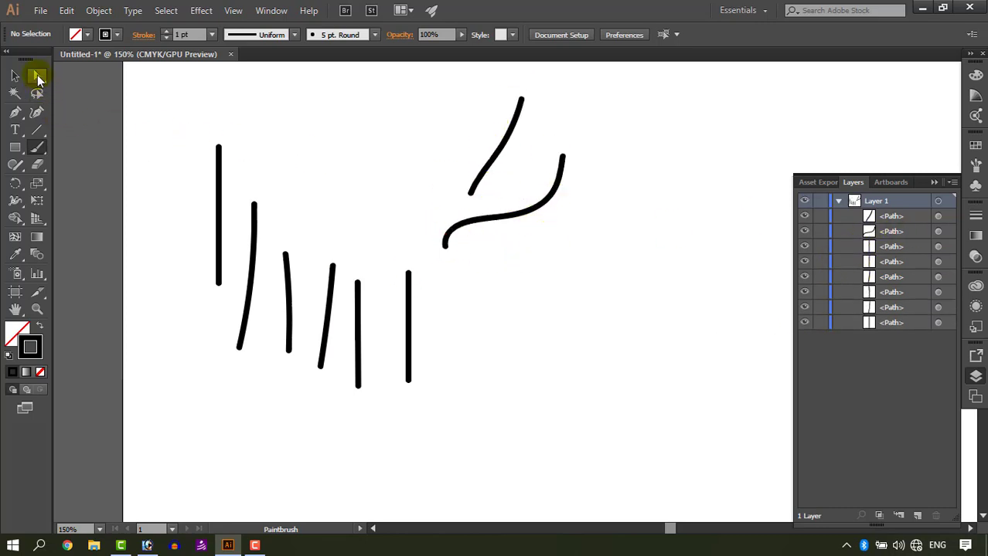
pyautogui.click(13, 77)
pyautogui.click(529, 209)
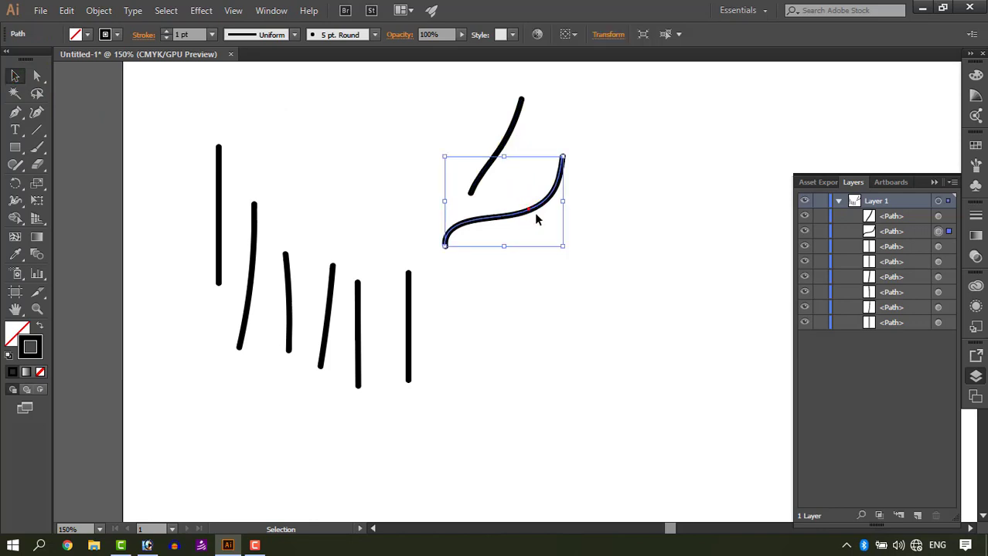
pyautogui.press('Delete')
pyautogui.click(498, 155)
pyautogui.press('Delete')
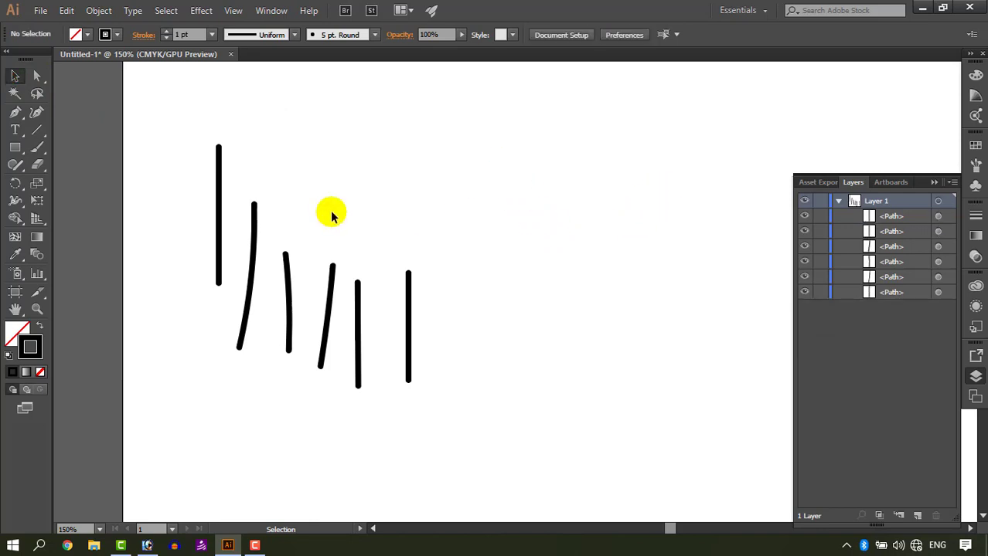
# Step: Paint an S-shaped stroke with the Paintbrush to the right of the six lines
pyautogui.moveTo(202, 165)
pyautogui.mouseDown()
pyautogui.moveTo(541, 430)
pyautogui.moveTo(579, 379)
pyautogui.mouseUp()
pyautogui.click(582, 367)
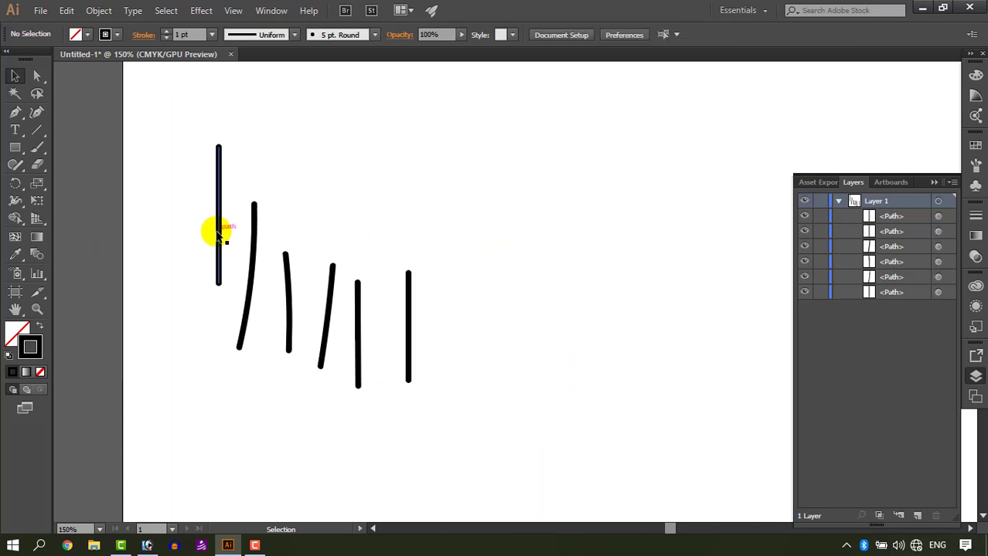
pyautogui.press('b')
pyautogui.moveTo(512, 154)
pyautogui.mouseDown()
pyautogui.moveTo(538, 284)
pyautogui.moveTo(487, 351)
pyautogui.mouseUp()
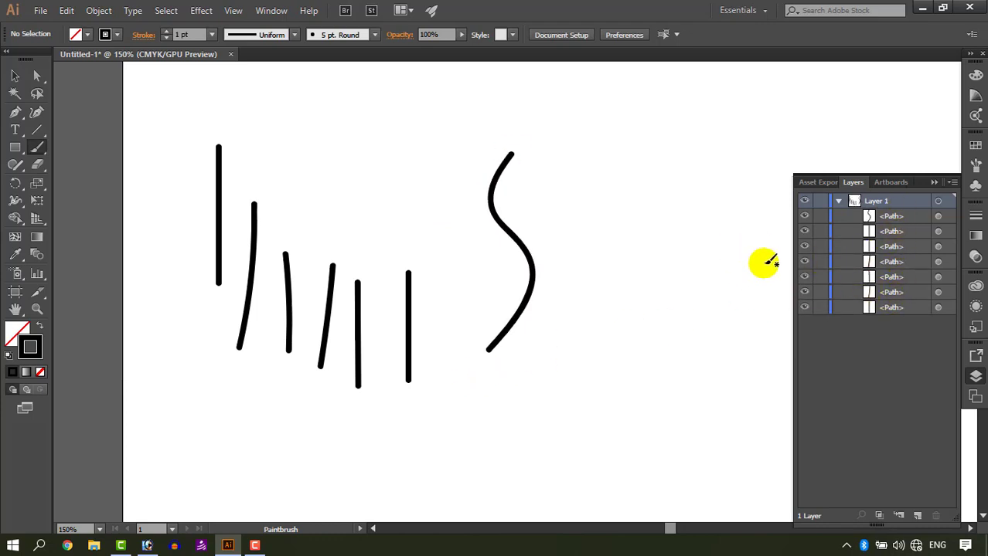
# Step: Switch to Photoshop, paint three wavy strokes between the slanted lines and the word, and toggle Layer 1's visibility off and on
pyautogui.click(146, 545)
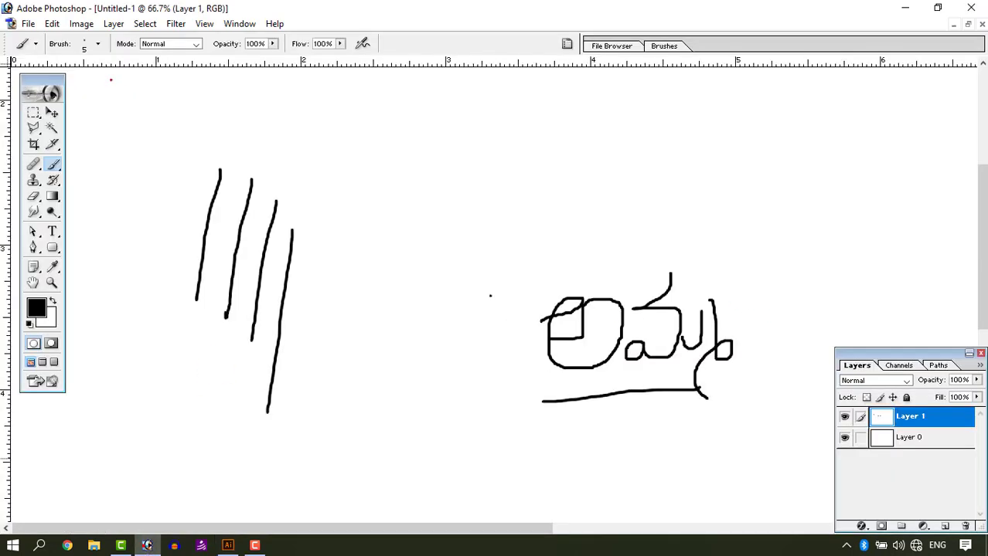
pyautogui.moveTo(437, 171)
pyautogui.mouseDown()
pyautogui.moveTo(425, 260)
pyautogui.moveTo(368, 403)
pyautogui.mouseUp()
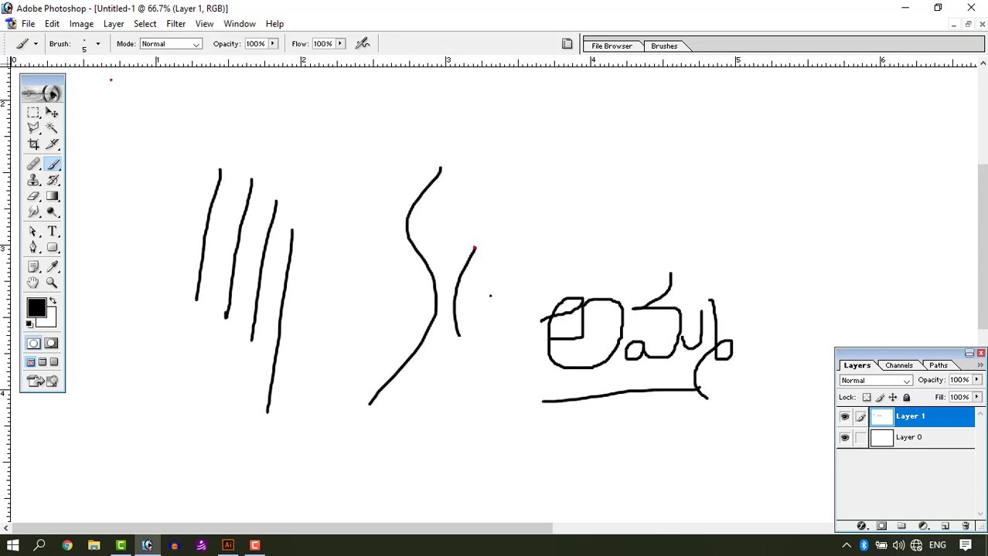
pyautogui.click(844, 418)
pyautogui.click(845, 418)
pyautogui.click(845, 418)
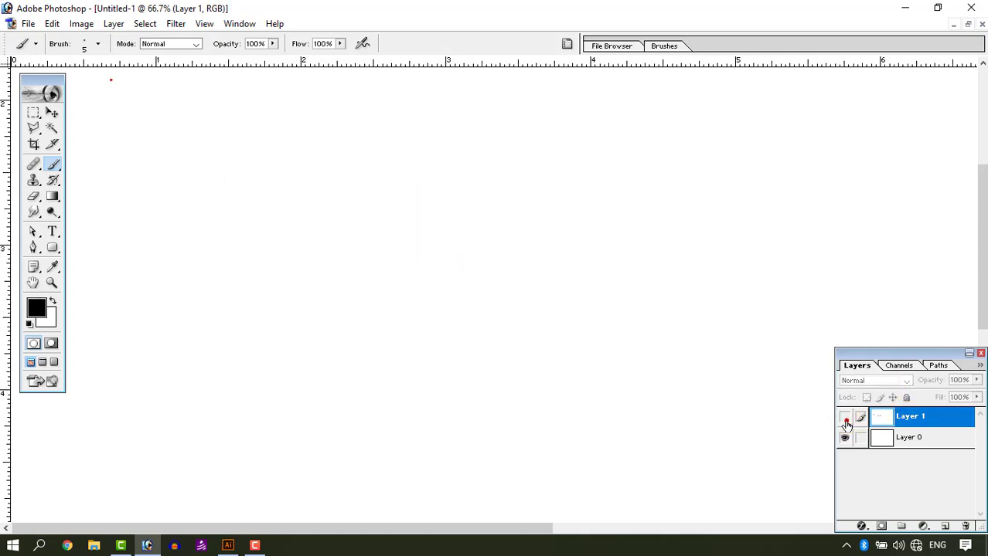
pyautogui.click(845, 418)
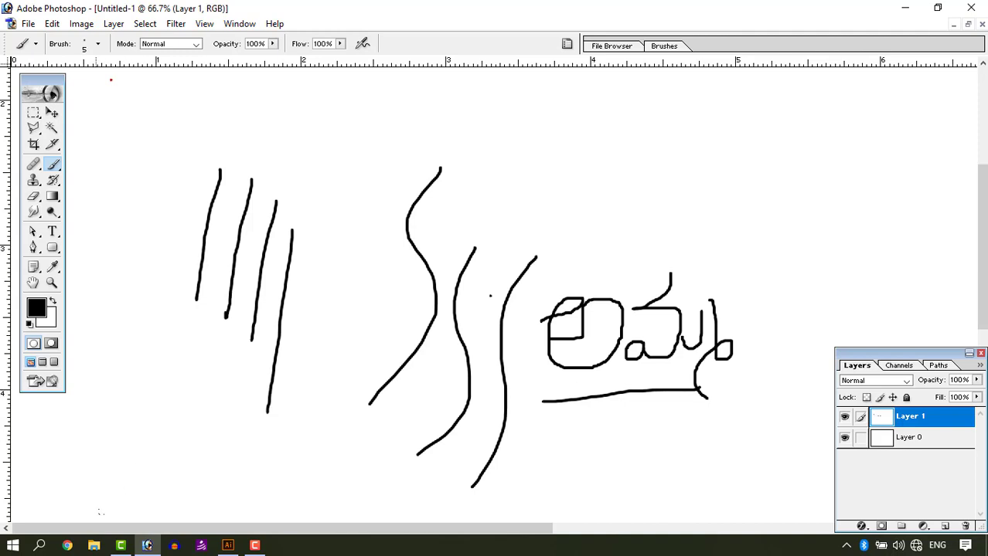
# Step: Switch to Illustrator and close the Untitled-1 document without saving changes
pyautogui.click(228, 546)
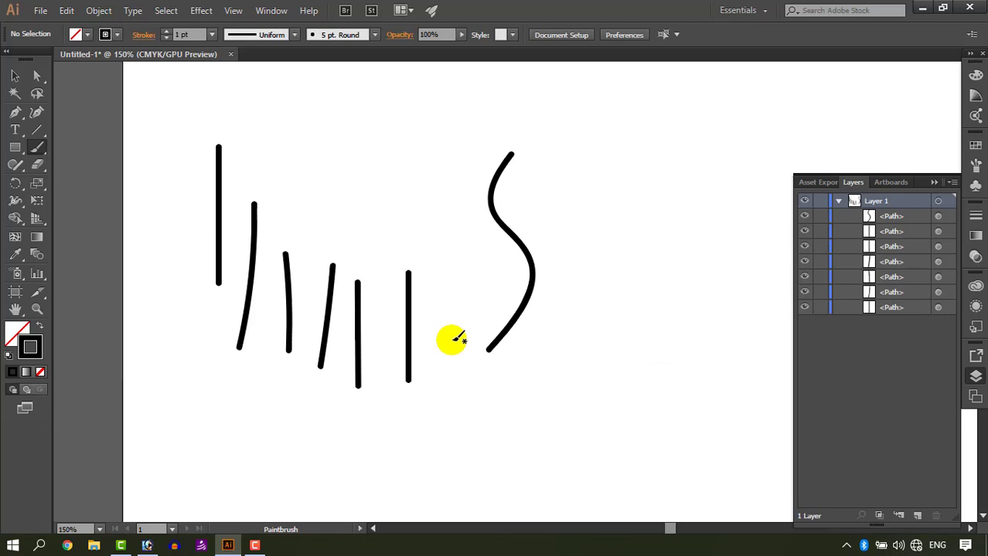
pyautogui.click(230, 54)
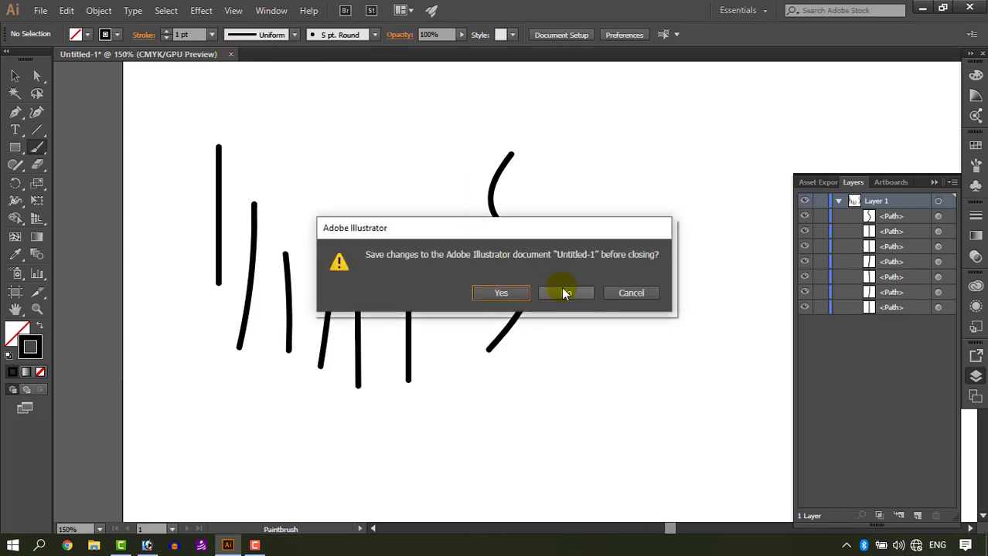
pyautogui.click(564, 292)
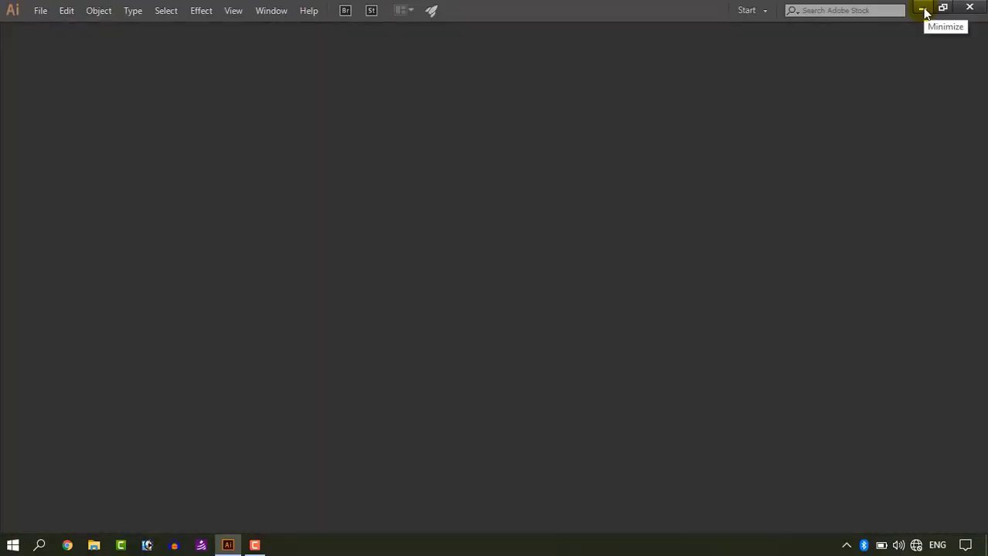
# Step: Create a new blank Illustrator document
pyautogui.click(39, 10)
pyautogui.click(61, 28)
pyautogui.click(612, 236)
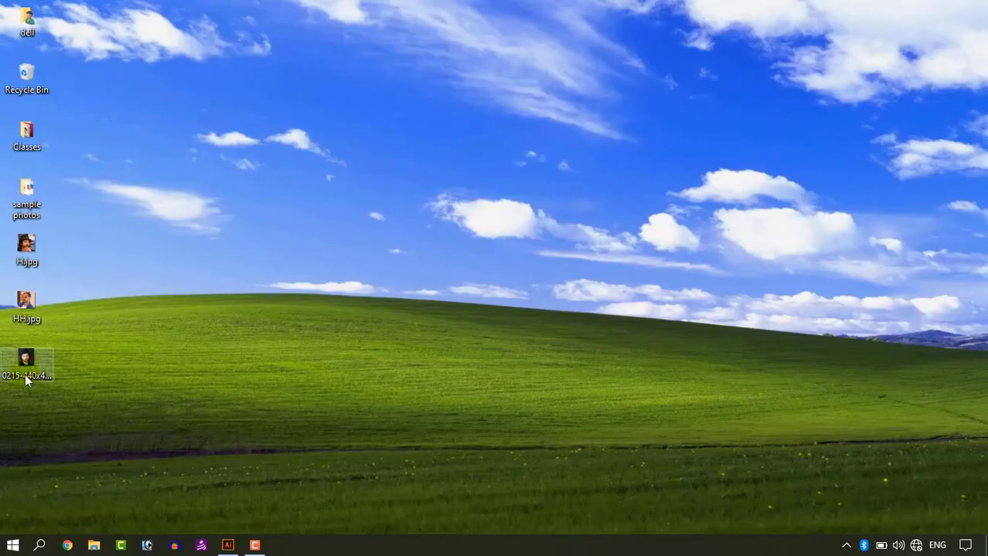
# Step: Place the desktop image 0215-440x4... in the document and scale and position it to fill the artboard's height, centred
pyautogui.moveTo(25, 375); pyautogui.dragTo(509, 248)
pyautogui.moveTo(458, 157); pyautogui.dragTo(430, 144)
pyautogui.moveTo(541, 325); pyautogui.dragTo(531, 280)
pyautogui.moveTo(602, 333); pyautogui.dragTo(733, 477)
pyautogui.moveTo(592, 193); pyautogui.dragTo(587, 224)
pyautogui.moveTo(516, 186); pyautogui.dragTo(505, 180)
pyautogui.moveTo(717, 503); pyautogui.dragTo(728, 515)
pyautogui.click(170, 278)
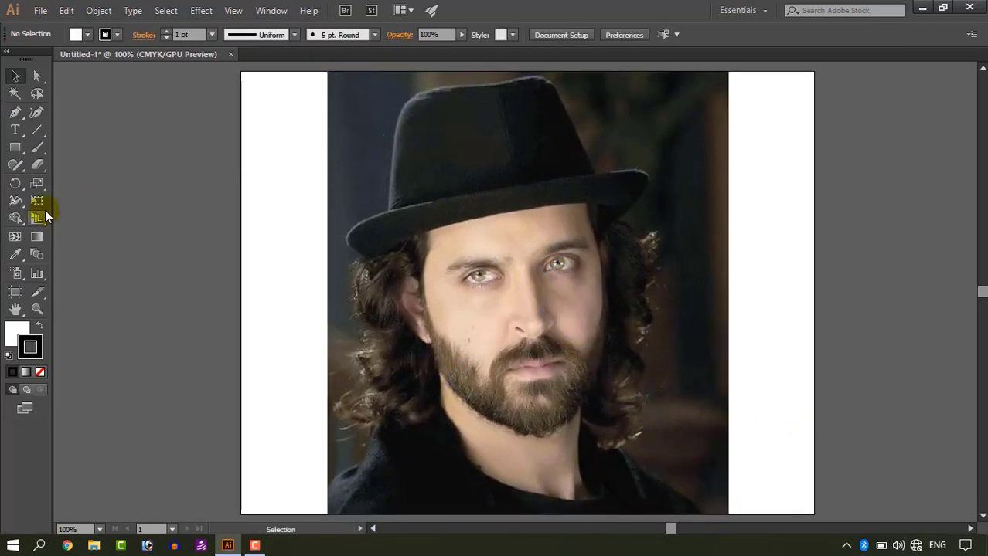
# Step: Paint three slanted 1 pt test strokes across the artboard's left edge and two thinner curved ones at 0.15 pt
pyautogui.click(39, 150)
pyautogui.moveTo(249, 136); pyautogui.dragTo(186, 231)
pyautogui.moveTo(243, 188); pyautogui.dragTo(188, 272)
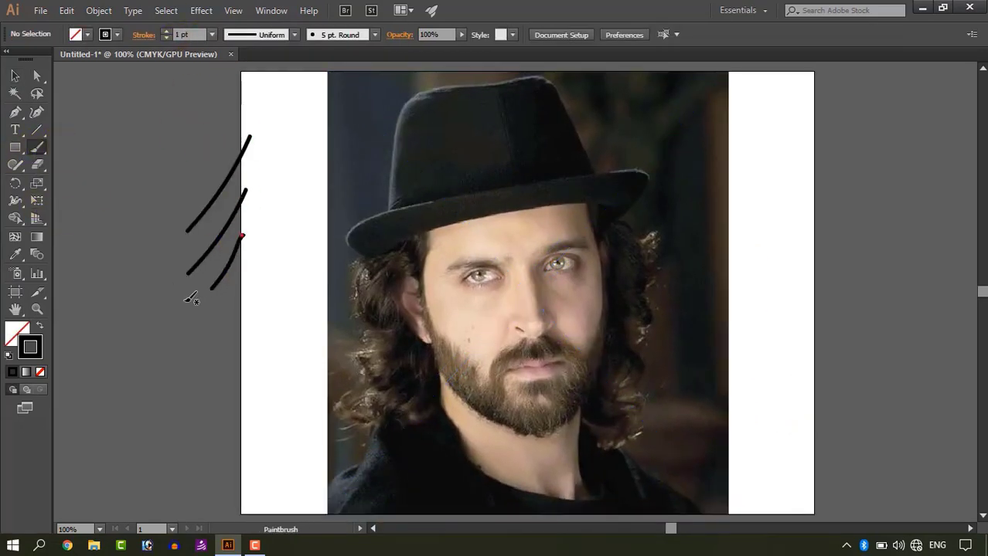
pyautogui.click(166, 37)
pyautogui.click(166, 38)
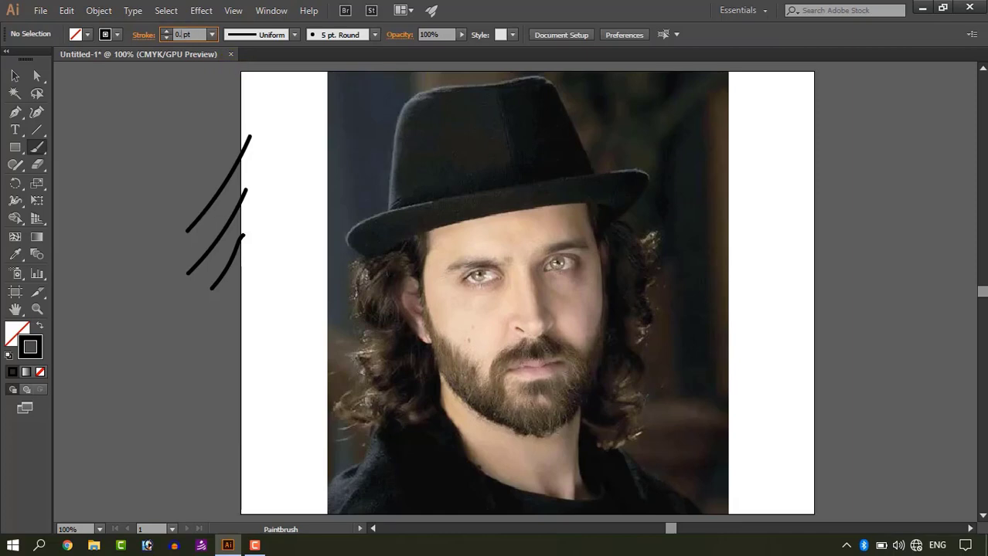
pyautogui.moveTo(267, 221); pyautogui.dragTo(214, 324)
pyautogui.moveTo(255, 262); pyautogui.dragTo(227, 291)
# Step: Compare the thick and thin test strokes at up to 400% magnification and zoom back out
pyautogui.hotkey('ctrl', '+')
pyautogui.moveTo(139, 273); pyautogui.dragTo(553, 292)
pyautogui.hotkey('ctrl', '+')
pyautogui.hotkey('ctrl', '+')
pyautogui.hotkey('ctrl', '+')
pyautogui.hotkey('ctrl', '+')
pyautogui.hotkey('ctrl', '+')
pyautogui.hotkey('ctrl', '+')
pyautogui.hotkey('ctrl', '+')
pyautogui.hotkey('ctrl', '+')
pyautogui.hotkey('ctrl', '+')
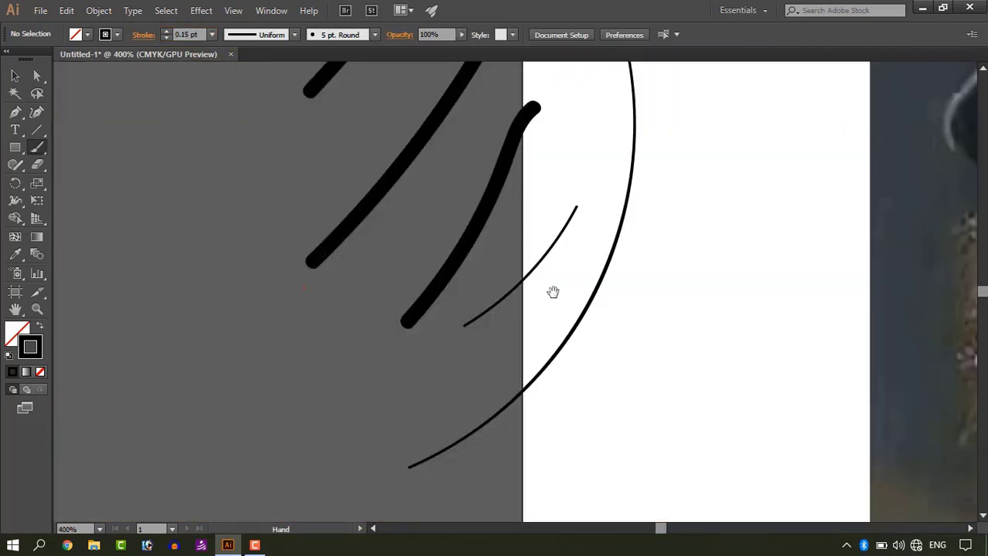
pyautogui.hotkey('ctrl', '-')
pyautogui.hotkey('ctrl', '-')
pyautogui.hotkey('ctrl', '-')
pyautogui.hotkey('ctrl', '-')
pyautogui.hotkey('ctrl', '-')
pyautogui.hotkey('ctrl', '-')
pyautogui.hotkey('ctrl', '-')
pyautogui.hotkey('ctrl', '-')
pyautogui.hotkey('ctrl', '-')
# Step: Hide the panels and trace the lower edge of the hat brim with thin Paintbrush strokes at 300% magnification
pyautogui.press('Tab')
pyautogui.hotkey('ctrl', '+')
pyautogui.moveTo(912, 320); pyautogui.dragTo(355, 241)
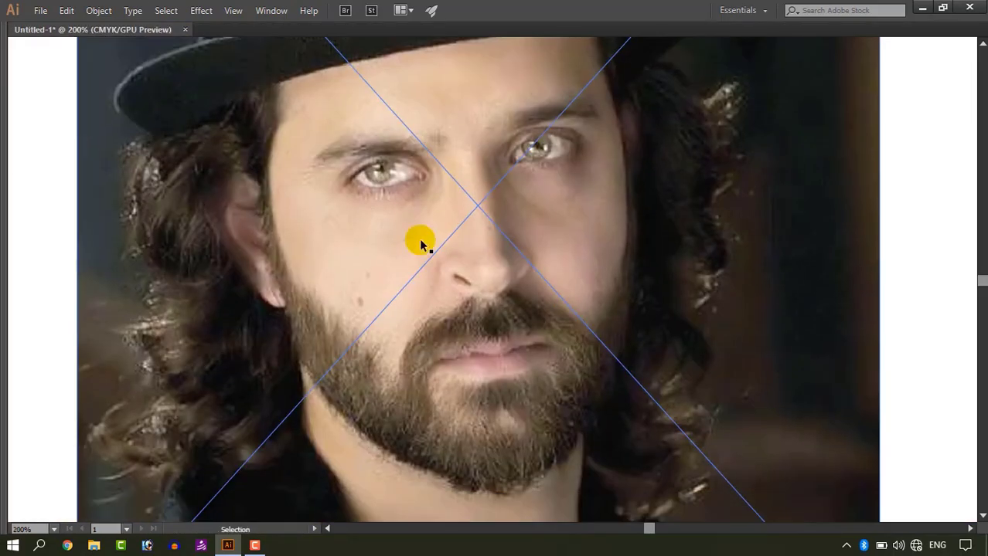
pyautogui.hotkey('ctrl', '+')
pyautogui.moveTo(309, 135); pyautogui.dragTo(640, 449)
pyautogui.moveTo(355, 381); pyautogui.dragTo(251, 406)
pyautogui.moveTo(222, 404); pyautogui.dragTo(259, 385)
pyautogui.moveTo(399, 318); pyautogui.dragTo(510, 289)
pyautogui.moveTo(510, 289); pyautogui.dragTo(250, 365)
pyautogui.moveTo(249, 360); pyautogui.dragTo(583, 308)
pyautogui.moveTo(76, 402); pyautogui.dragTo(477, 320)
# Step: Trace the hat brim's upper edge and its curved right end with thin strokes
pyautogui.moveTo(347, 395)
pyautogui.mouseDown()
pyautogui.moveTo(319, 376)
pyautogui.moveTo(295, 316)
pyautogui.mouseUp()
pyautogui.moveTo(296, 323)
pyautogui.mouseDown()
pyautogui.moveTo(352, 275)
pyautogui.moveTo(402, 257)
pyautogui.moveTo(265, 322)
pyautogui.mouseUp()
pyautogui.hotkey('ctrl', 'z')
pyautogui.moveTo(223, 318); pyautogui.dragTo(391, 277)
pyautogui.moveTo(462, 261); pyautogui.dragTo(235, 316)
pyautogui.moveTo(191, 326)
pyautogui.mouseDown()
pyautogui.moveTo(445, 295)
pyautogui.moveTo(339, 325)
pyautogui.mouseUp()
pyautogui.moveTo(328, 323); pyautogui.dragTo(699, 276)
pyautogui.moveTo(718, 316); pyautogui.dragTo(712, 279)
pyautogui.moveTo(700, 244); pyautogui.dragTo(621, 380)
pyautogui.moveTo(655, 302); pyautogui.dragTo(666, 338)
pyautogui.moveTo(554, 366); pyautogui.dragTo(631, 418)
# Step: Trace the hat's crown up its left side, across the top and down its right side to the brim
pyautogui.moveTo(305, 321); pyautogui.dragTo(625, 369)
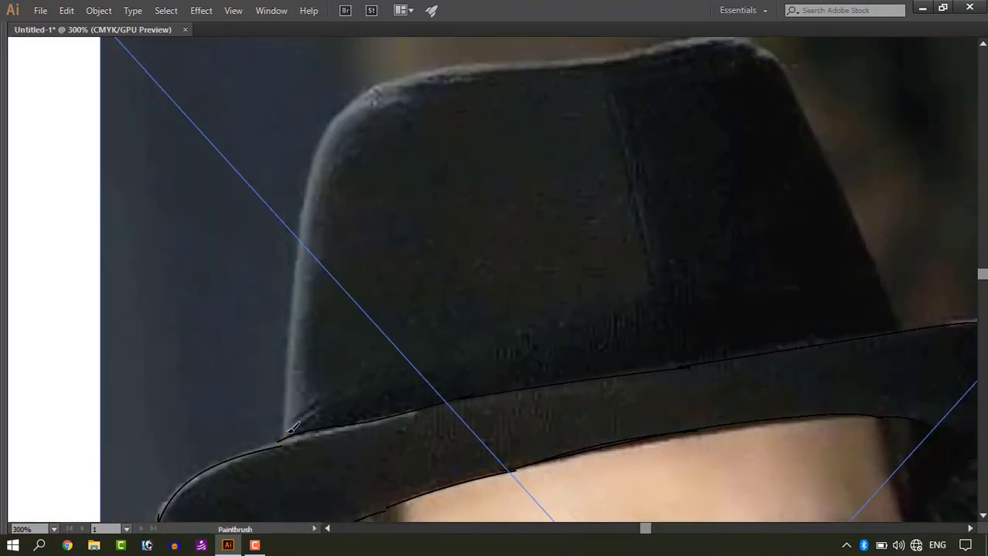
pyautogui.moveTo(284, 435); pyautogui.dragTo(303, 238)
pyautogui.moveTo(327, 226)
pyautogui.mouseDown()
pyautogui.moveTo(302, 330)
pyautogui.moveTo(421, 171)
pyautogui.moveTo(401, 195)
pyautogui.mouseUp()
pyautogui.moveTo(379, 200); pyautogui.dragTo(596, 174)
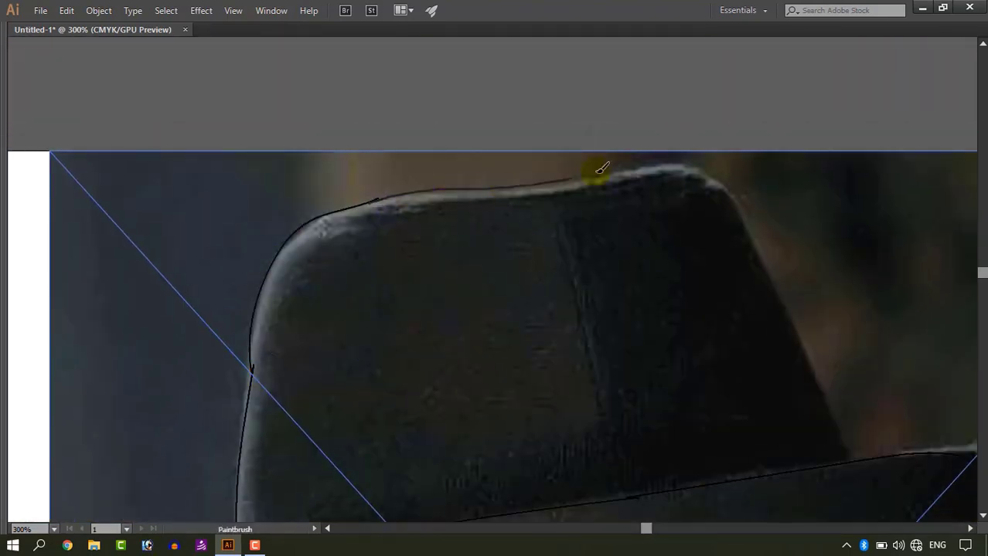
pyautogui.moveTo(699, 175); pyautogui.dragTo(779, 309)
pyautogui.moveTo(772, 297)
pyautogui.mouseDown()
pyautogui.moveTo(677, 173)
pyautogui.moveTo(758, 335)
pyautogui.mouseUp()
pyautogui.moveTo(703, 311); pyautogui.dragTo(585, 262)
# Step: Complete the outline at the brim's right end and reinforce the brim's lower edge above the forehead
pyautogui.moveTo(639, 289); pyautogui.dragTo(780, 286)
pyautogui.moveTo(788, 325); pyautogui.dragTo(806, 257)
pyautogui.moveTo(745, 342); pyautogui.dragTo(897, 261)
pyautogui.moveTo(338, 308); pyautogui.dragTo(442, 286)
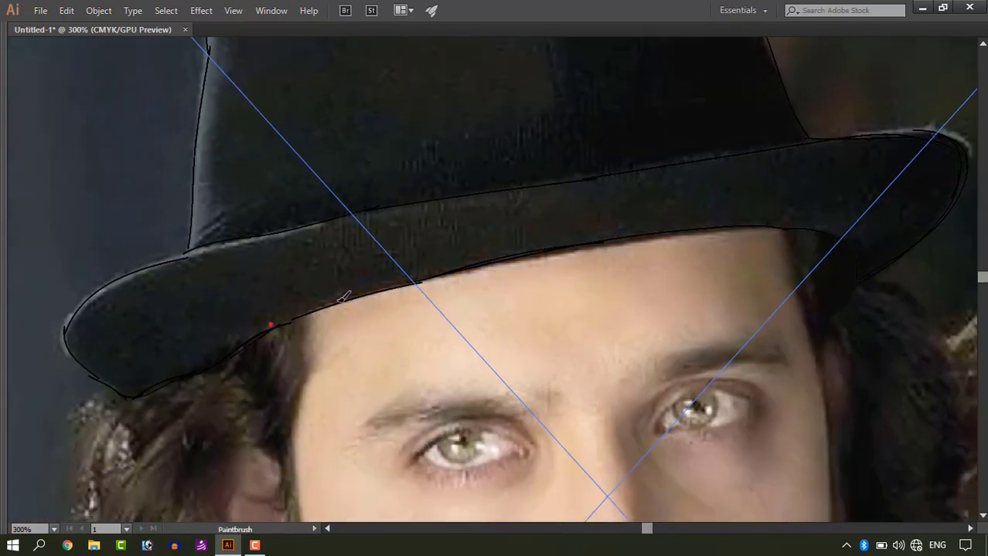
pyautogui.moveTo(371, 295); pyautogui.dragTo(521, 268)
pyautogui.moveTo(575, 259); pyautogui.dragTo(428, 282)
pyautogui.moveTo(350, 287); pyautogui.dragTo(556, 258)
pyautogui.moveTo(407, 282); pyautogui.dragTo(629, 255)
# Step: Trace the left side of the face from the hat brim down past the temple, redoing the first strokes
pyautogui.moveTo(221, 226)
pyautogui.mouseDown()
pyautogui.moveTo(437, 348)
pyautogui.moveTo(437, 445)
pyautogui.mouseUp()
pyautogui.moveTo(576, 113)
pyautogui.mouseDown()
pyautogui.moveTo(615, 251)
pyautogui.moveTo(624, 338)
pyautogui.mouseUp()
pyautogui.moveTo(632, 427); pyautogui.dragTo(647, 164)
pyautogui.moveTo(573, 483); pyautogui.dragTo(578, 223)
pyautogui.moveTo(444, 194)
pyautogui.mouseDown()
pyautogui.moveTo(531, 302)
pyautogui.moveTo(575, 310)
pyautogui.mouseUp()
pyautogui.moveTo(520, 187); pyautogui.dragTo(536, 245)
pyautogui.moveTo(532, 241); pyautogui.dragTo(525, 338)
pyautogui.hotkey('ctrl', 'z')
pyautogui.hotkey('ctrl', 'z')
pyautogui.moveTo(519, 179); pyautogui.dragTo(532, 232)
pyautogui.moveTo(531, 239)
pyautogui.mouseDown()
pyautogui.moveTo(553, 166)
pyautogui.moveTo(540, 288)
pyautogui.mouseUp()
pyautogui.moveTo(552, 322)
pyautogui.mouseDown()
pyautogui.moveTo(518, 198)
pyautogui.moveTo(534, 223)
pyautogui.mouseUp()
# Step: Continue the face line down along the left cheek and the beard's upper edge, replacing the last stroke
pyautogui.moveTo(505, 193)
pyautogui.mouseDown()
pyautogui.moveTo(568, 350)
pyautogui.moveTo(660, 399)
pyautogui.mouseUp()
pyautogui.moveTo(700, 403); pyautogui.dragTo(661, 313)
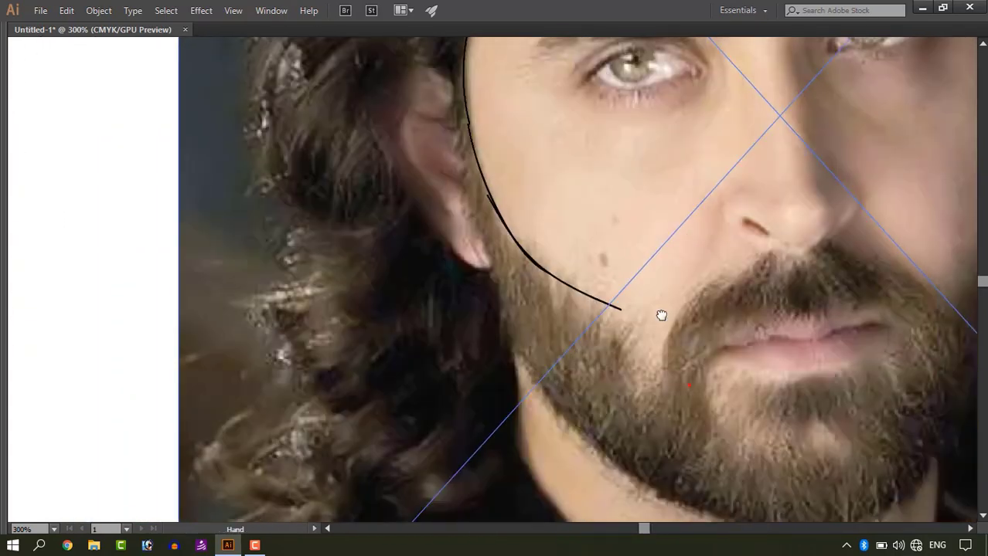
pyautogui.hotkey('ctrl', 'z')
pyautogui.moveTo(547, 273); pyautogui.dragTo(640, 356)
# Step: Trace the outline of the left ear and add short strokes for its inner folds
pyautogui.moveTo(522, 188)
pyautogui.mouseDown()
pyautogui.moveTo(588, 228)
pyautogui.moveTo(637, 333)
pyautogui.mouseUp()
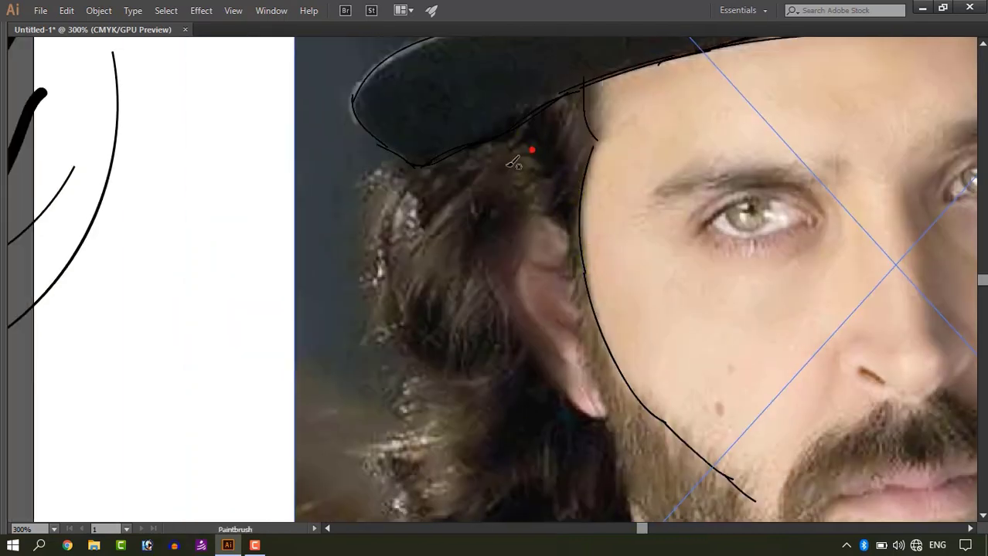
pyautogui.moveTo(490, 262); pyautogui.dragTo(565, 232)
pyautogui.moveTo(593, 290); pyautogui.dragTo(613, 298)
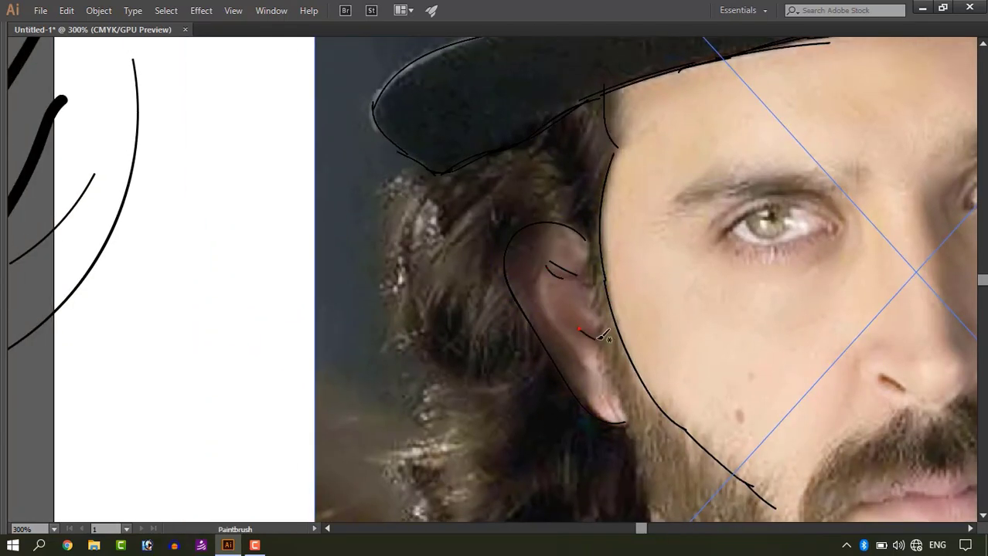
pyautogui.moveTo(534, 276); pyautogui.dragTo(571, 368)
pyautogui.moveTo(590, 373); pyautogui.dragTo(581, 344)
pyautogui.moveTo(590, 293); pyautogui.dragTo(564, 224)
pyautogui.moveTo(562, 221); pyautogui.dragTo(590, 328)
pyautogui.moveTo(592, 340); pyautogui.dragTo(582, 252)
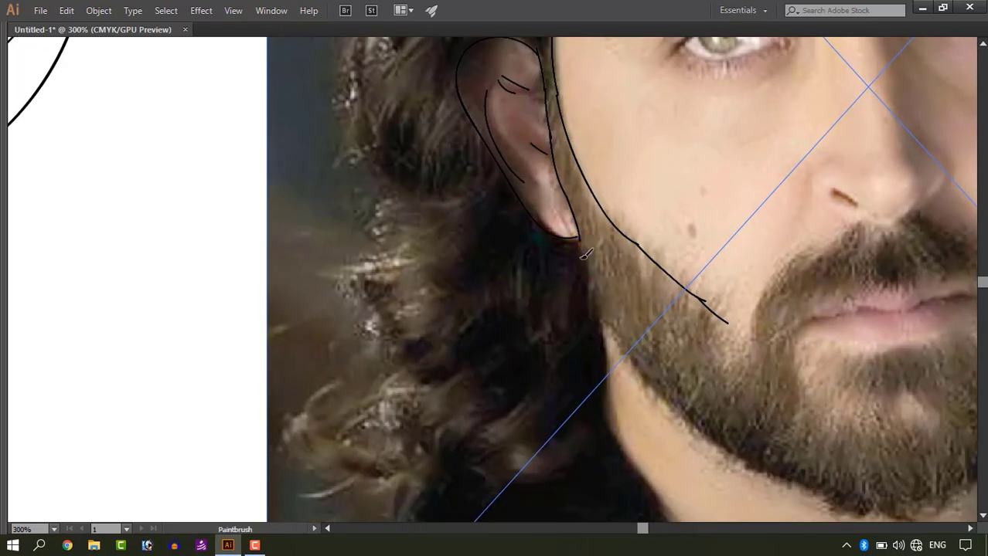
# Step: Trace the beard's lower edge from the left earlobe along the jaw and around the chin, redoing one stroke
pyautogui.moveTo(644, 367); pyautogui.dragTo(519, 227)
pyautogui.moveTo(518, 228); pyautogui.dragTo(631, 319)
pyautogui.moveTo(712, 323); pyautogui.dragTo(648, 320)
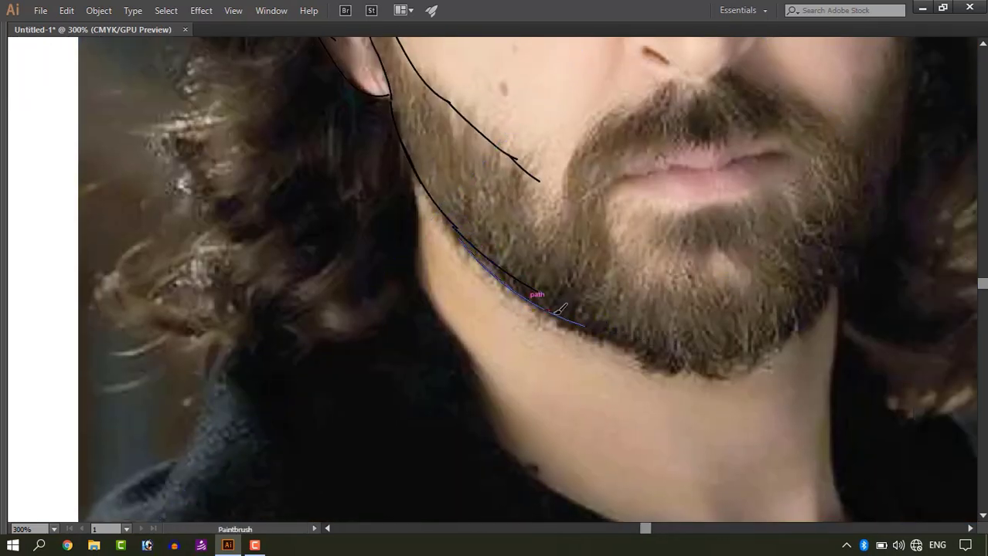
pyautogui.moveTo(549, 303); pyautogui.dragTo(662, 354)
pyautogui.moveTo(875, 208)
pyautogui.mouseDown()
pyautogui.moveTo(728, 294)
pyautogui.moveTo(653, 399)
pyautogui.moveTo(523, 443)
pyautogui.mouseUp()
pyautogui.hotkey('ctrl', 'z')
pyautogui.moveTo(765, 248)
pyautogui.mouseDown()
pyautogui.moveTo(595, 397)
pyautogui.moveTo(898, 335)
pyautogui.mouseUp()
# Step: Trace the beard's corner on the left cheek and the moustache's upper outline from there across to its right end
pyautogui.moveTo(511, 353); pyautogui.dragTo(555, 378)
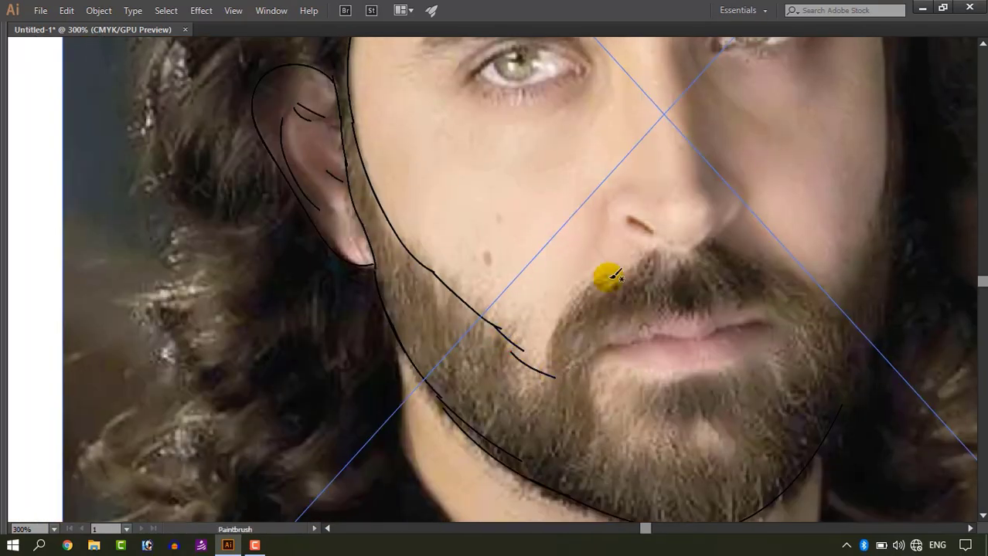
pyautogui.moveTo(646, 252); pyautogui.dragTo(548, 377)
pyautogui.moveTo(691, 267)
pyautogui.mouseDown()
pyautogui.moveTo(606, 311)
pyautogui.moveTo(683, 311)
pyautogui.mouseUp()
pyautogui.moveTo(668, 304)
pyautogui.mouseDown()
pyautogui.moveTo(706, 316)
pyautogui.moveTo(733, 354)
pyautogui.mouseUp()
pyautogui.moveTo(738, 305); pyautogui.dragTo(717, 361)
# Step: Trace the wavy outer edge of the hair on the left from the hat brim downward with short overlapping strokes
pyautogui.moveTo(527, 384)
pyautogui.mouseDown()
pyautogui.moveTo(600, 207)
pyautogui.moveTo(800, 446)
pyautogui.mouseUp()
pyautogui.moveTo(346, 188); pyautogui.dragTo(346, 356)
pyautogui.moveTo(364, 353)
pyautogui.mouseDown()
pyautogui.moveTo(359, 190)
pyautogui.moveTo(340, 294)
pyautogui.mouseUp()
pyautogui.moveTo(346, 286); pyautogui.dragTo(359, 196)
pyautogui.moveTo(358, 123); pyautogui.dragTo(339, 211)
pyautogui.moveTo(327, 245); pyautogui.dragTo(367, 204)
pyautogui.moveTo(386, 133)
pyautogui.mouseDown()
pyautogui.moveTo(405, 250)
pyautogui.moveTo(392, 177)
pyautogui.moveTo(429, 220)
pyautogui.moveTo(430, 269)
pyautogui.mouseUp()
pyautogui.moveTo(431, 270); pyautogui.dragTo(469, 191)
pyautogui.moveTo(474, 188); pyautogui.dragTo(477, 258)
pyautogui.moveTo(491, 299); pyautogui.dragTo(478, 378)
# Step: Continue the left hair outline through the lower curls to the shoulder and reinforce it with overlapping strokes
pyautogui.moveTo(478, 378); pyautogui.dragTo(532, 205)
pyautogui.moveTo(531, 200); pyautogui.dragTo(412, 373)
pyautogui.moveTo(416, 300); pyautogui.dragTo(416, 347)
pyautogui.moveTo(418, 358); pyautogui.dragTo(394, 441)
pyautogui.moveTo(525, 291); pyautogui.dragTo(508, 359)
pyautogui.moveTo(493, 261); pyautogui.dragTo(505, 335)
pyautogui.moveTo(503, 300); pyautogui.dragTo(453, 374)
pyautogui.moveTo(491, 208); pyautogui.dragTo(483, 266)
pyautogui.moveTo(484, 194); pyautogui.dragTo(475, 280)
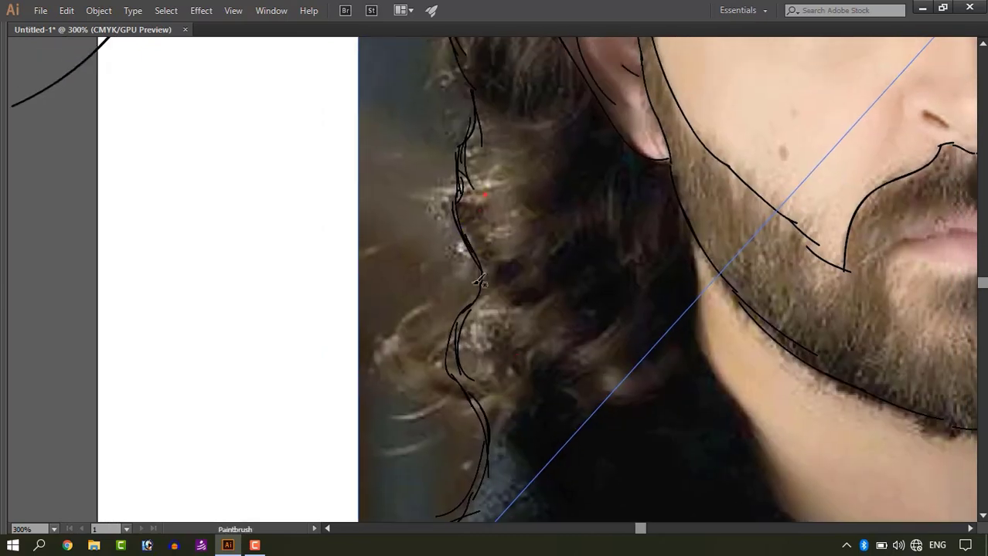
# Step: Trace the left side of the neck and the curved shirt neckline across to the right end of the collar
pyautogui.moveTo(674, 224)
pyautogui.mouseDown()
pyautogui.moveTo(447, 176)
pyautogui.moveTo(465, 314)
pyautogui.mouseUp()
pyautogui.moveTo(454, 288); pyautogui.dragTo(426, 214)
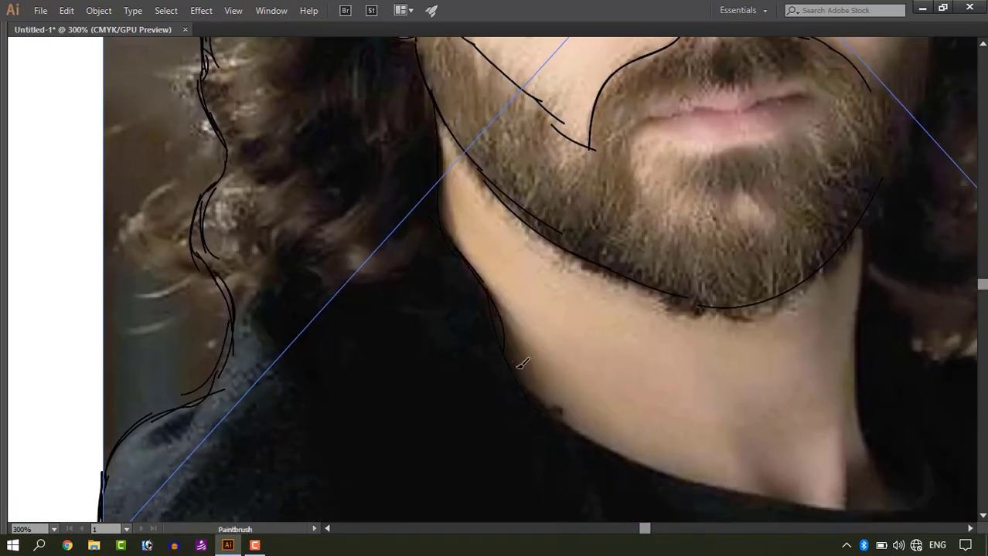
pyautogui.moveTo(513, 362); pyautogui.dragTo(644, 466)
pyautogui.moveTo(715, 487); pyautogui.dragTo(576, 393)
pyautogui.moveTo(388, 282)
pyautogui.mouseDown()
pyautogui.moveTo(572, 402)
pyautogui.moveTo(736, 398)
pyautogui.moveTo(677, 390)
pyautogui.mouseUp()
pyautogui.moveTo(528, 398)
pyautogui.mouseDown()
pyautogui.moveTo(610, 412)
pyautogui.moveTo(677, 368)
pyautogui.mouseUp()
pyautogui.moveTo(691, 381); pyautogui.dragTo(596, 412)
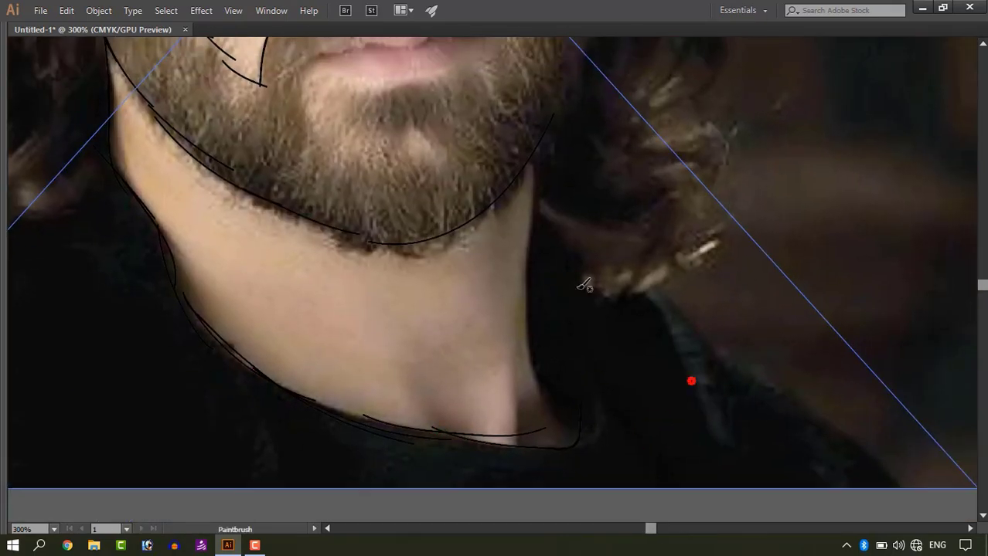
# Step: Trace the right shoulder down to the photo's lower edge and close the drawing with long lines along that edge
pyautogui.moveTo(694, 327); pyautogui.dragTo(756, 363)
pyautogui.moveTo(745, 364); pyautogui.dragTo(856, 440)
pyautogui.moveTo(664, 473); pyautogui.dragTo(621, 373)
pyautogui.moveTo(396, 371); pyautogui.dragTo(791, 375)
pyautogui.moveTo(147, 395); pyautogui.dragTo(972, 377)
pyautogui.moveTo(897, 377); pyautogui.dragTo(512, 397)
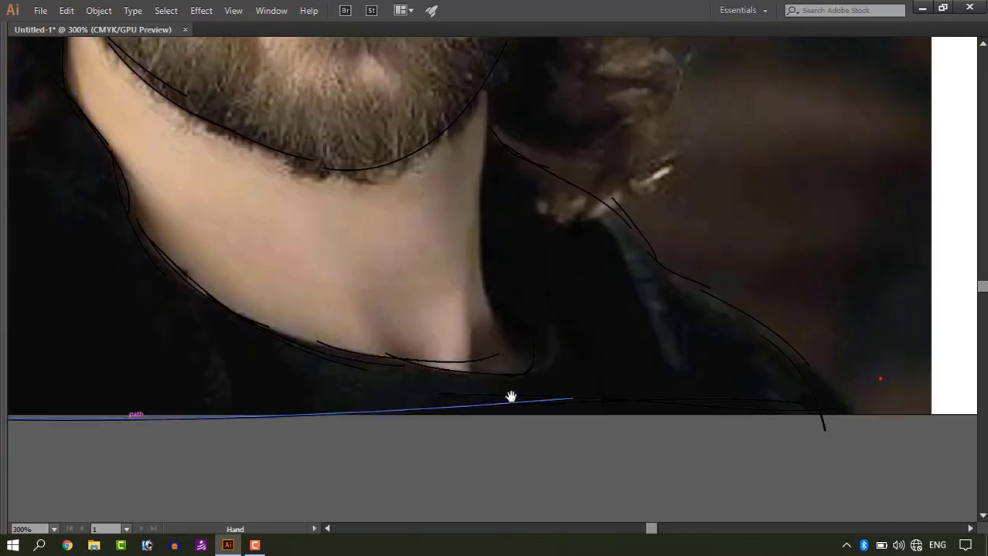
pyautogui.moveTo(437, 394); pyautogui.dragTo(832, 408)
# Step: Reinforce the right shoulder line with extra strokes and trace the neck's right side down to the collar
pyautogui.moveTo(503, 140); pyautogui.dragTo(630, 204)
pyautogui.moveTo(472, 170); pyautogui.dragTo(554, 275)
pyautogui.moveTo(562, 307); pyautogui.dragTo(596, 395)
pyautogui.moveTo(545, 485); pyautogui.dragTo(591, 496)
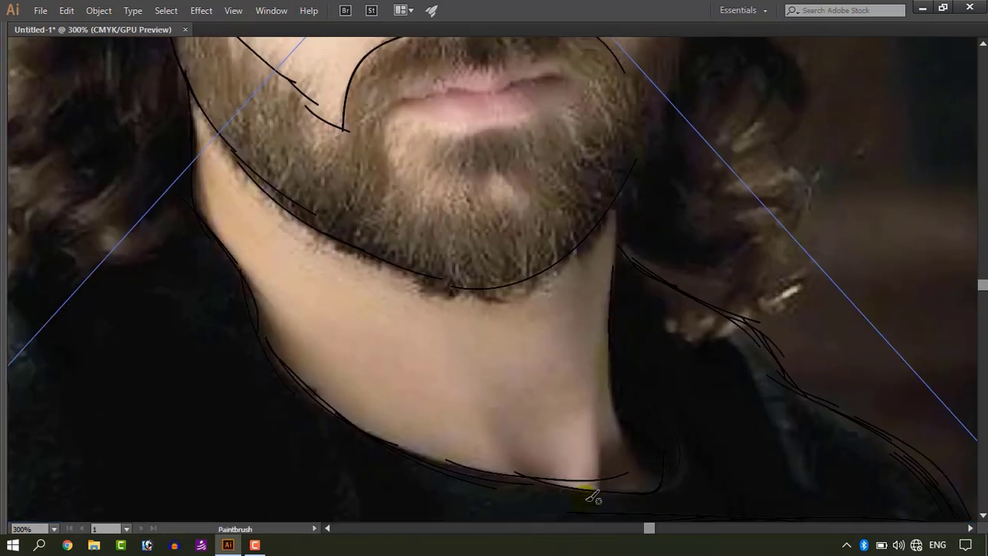
pyautogui.moveTo(632, 402); pyautogui.dragTo(679, 456)
# Step: Trace the moustache's lower edge along the upper lip and down around both corners of the mouth
pyautogui.moveTo(312, 264); pyautogui.dragTo(499, 414)
pyautogui.scroll(2, 502, 394)
pyautogui.moveTo(674, 90)
pyautogui.mouseDown()
pyautogui.moveTo(532, 334)
pyautogui.moveTo(497, 263)
pyautogui.mouseUp()
pyautogui.moveTo(455, 367)
pyautogui.mouseDown()
pyautogui.moveTo(502, 232)
pyautogui.moveTo(595, 216)
pyautogui.moveTo(884, 277)
pyautogui.mouseUp()
pyautogui.hotkey('ctrl', '-')
pyautogui.moveTo(850, 344); pyautogui.dragTo(743, 394)
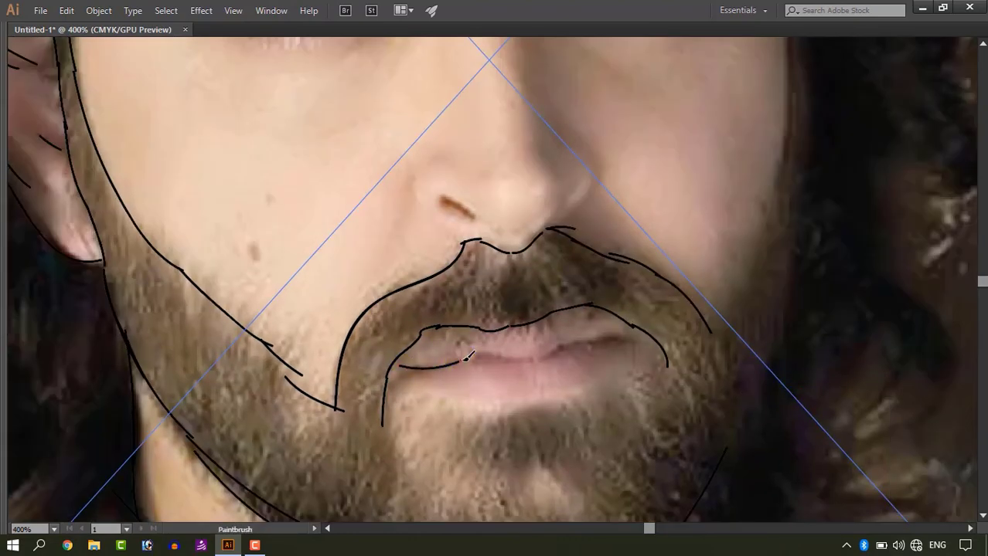
# Step: Draw the line between the lips, the lower lip's edge and a short contour line beneath it
pyautogui.moveTo(463, 359); pyautogui.dragTo(635, 342)
pyautogui.moveTo(397, 379)
pyautogui.mouseDown()
pyautogui.moveTo(551, 390)
pyautogui.moveTo(634, 355)
pyautogui.mouseUp()
pyautogui.moveTo(589, 410); pyautogui.dragTo(597, 337)
pyautogui.moveTo(453, 342); pyautogui.dragTo(551, 335)
pyautogui.moveTo(513, 343); pyautogui.dragTo(593, 333)
pyautogui.moveTo(592, 335); pyautogui.dragTo(655, 309)
# Step: Add strokes along the right end of the moustache and the right edge of the beard
pyautogui.moveTo(709, 250); pyautogui.dragTo(723, 299)
pyautogui.moveTo(770, 251); pyautogui.dragTo(731, 341)
pyautogui.moveTo(773, 220); pyautogui.dragTo(681, 346)
pyautogui.moveTo(721, 71); pyautogui.dragTo(730, 262)
pyautogui.moveTo(714, 319); pyautogui.dragTo(752, 135)
pyautogui.moveTo(752, 132); pyautogui.dragTo(716, 271)
pyautogui.hotkey('ctrl', '-')
pyautogui.hotkey('ctrl', '-')
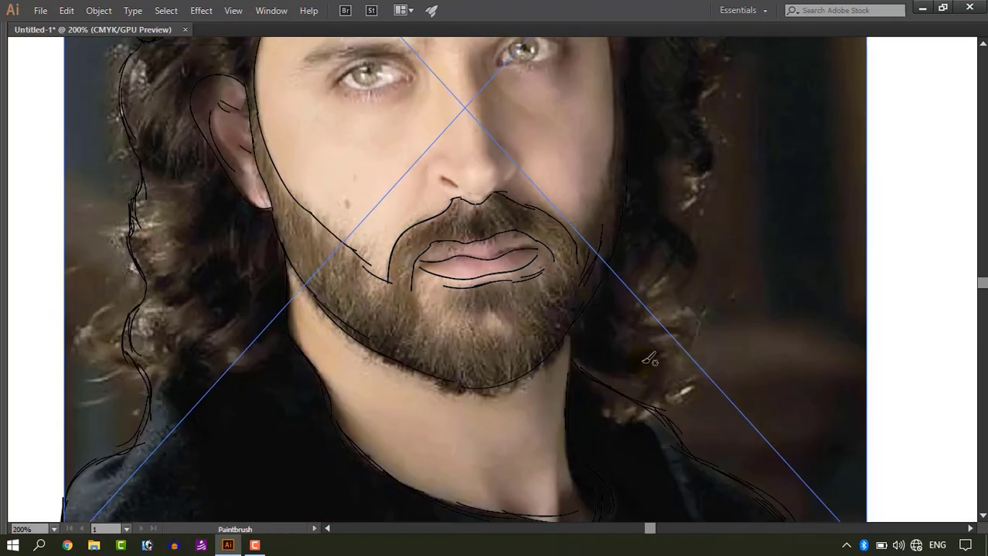
# Step: Trace the right side of the face down to the beard's upper edge on the cheek, replacing one stroke
pyautogui.moveTo(284, 75); pyautogui.dragTo(393, 314)
pyautogui.hotkey('ctrl', '+')
pyautogui.moveTo(473, 287); pyautogui.dragTo(344, 338)
pyautogui.moveTo(743, 434)
pyautogui.mouseDown()
pyautogui.moveTo(743, 394)
pyautogui.moveTo(677, 274)
pyautogui.mouseUp()
pyautogui.moveTo(603, 85); pyautogui.dragTo(619, 161)
pyautogui.moveTo(609, 119); pyautogui.dragTo(648, 268)
pyautogui.moveTo(664, 309); pyautogui.dragTo(661, 166)
pyautogui.moveTo(644, 126)
pyautogui.mouseDown()
pyautogui.moveTo(649, 164)
pyautogui.moveTo(614, 371)
pyautogui.moveTo(584, 384)
pyautogui.mouseUp()
pyautogui.hotkey('ctrl', 'z')
pyautogui.moveTo(576, 302); pyautogui.dragTo(657, 256)
# Step: Trace the outer edge of the hair on the right from the hat brim downward, redoing the first strokes
pyautogui.hotkey('ctrl', '-')
pyautogui.moveTo(394, 502); pyautogui.dragTo(486, 348)
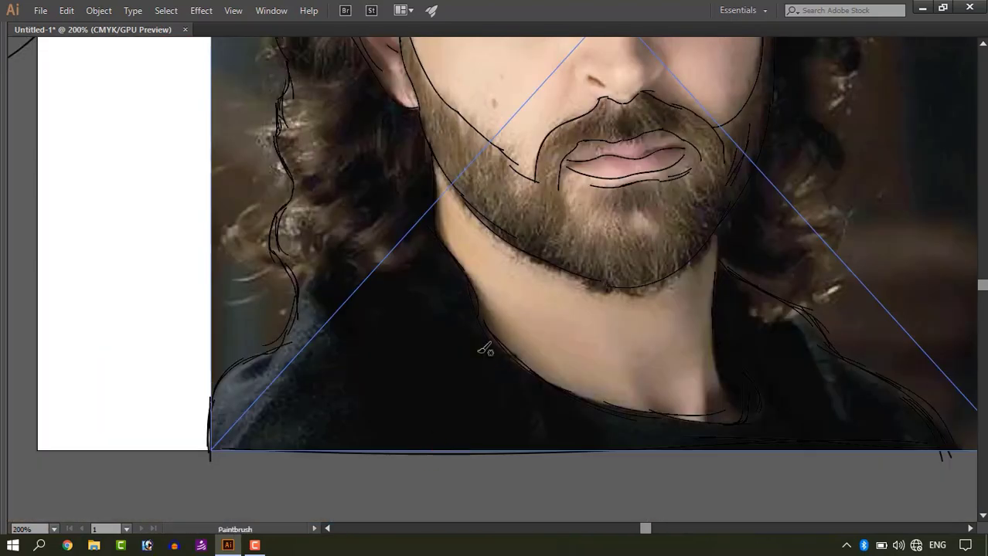
pyautogui.moveTo(641, 101); pyautogui.dragTo(462, 402)
pyautogui.hotkey('ctrl', 'z')
pyautogui.hotkey('ctrl', 'z')
pyautogui.moveTo(646, 204); pyautogui.dragTo(674, 319)
pyautogui.moveTo(674, 319); pyautogui.dragTo(690, 185)
pyautogui.moveTo(690, 186); pyautogui.dragTo(668, 359)
pyautogui.moveTo(668, 359); pyautogui.dragTo(677, 264)
pyautogui.moveTo(677, 265)
pyautogui.mouseDown()
pyautogui.moveTo(654, 300)
pyautogui.moveTo(671, 386)
pyautogui.mouseUp()
# Step: Fill the hair at the right temple and behind the right ear with long thin strands
pyautogui.moveTo(620, 317); pyautogui.dragTo(651, 544)
pyautogui.moveTo(619, 183); pyautogui.dragTo(639, 223)
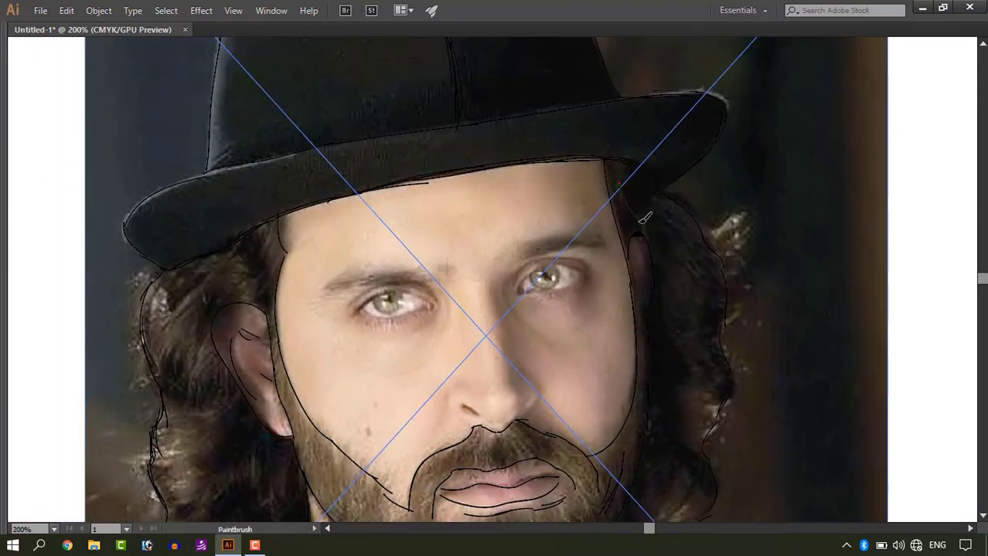
pyautogui.moveTo(643, 178); pyautogui.dragTo(635, 213)
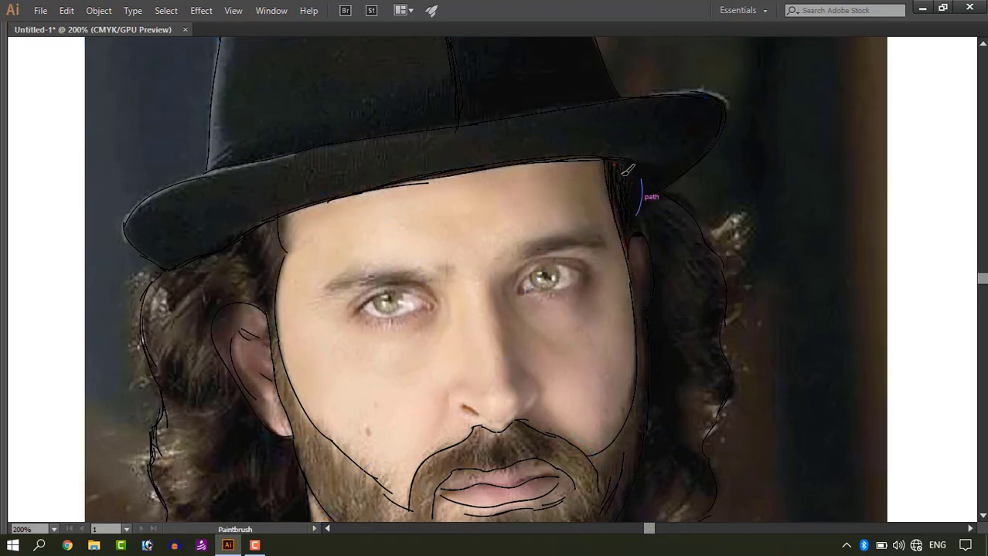
pyautogui.scroll(-2, 667, 358)
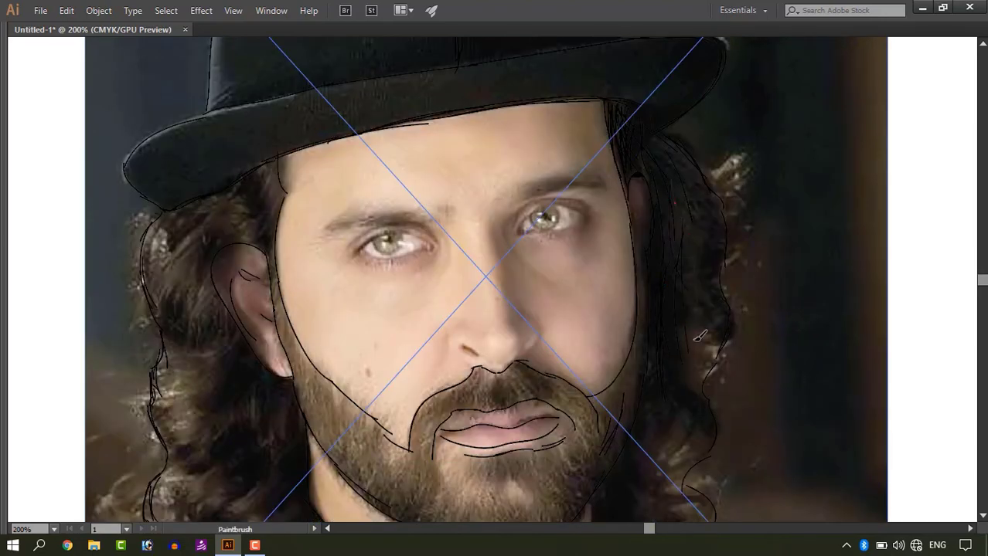
pyautogui.moveTo(695, 341); pyautogui.dragTo(697, 252)
# Step: Draw hair strands on the left from beneath the hat brim around the ear and down the outer edge
pyautogui.moveTo(697, 256); pyautogui.dragTo(863, 184)
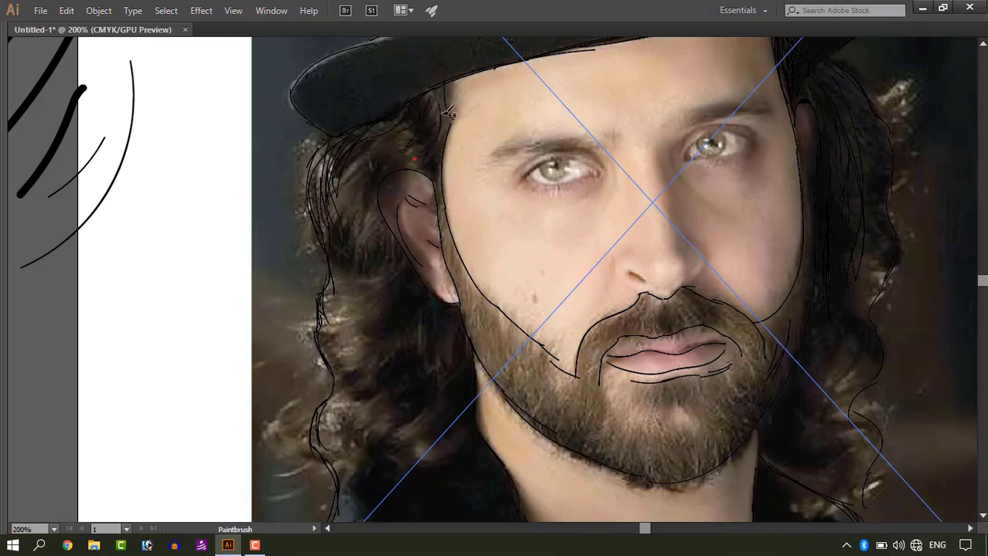
pyautogui.hotkey('ctrl', '=')
pyautogui.moveTo(341, 156); pyautogui.dragTo(566, 249)
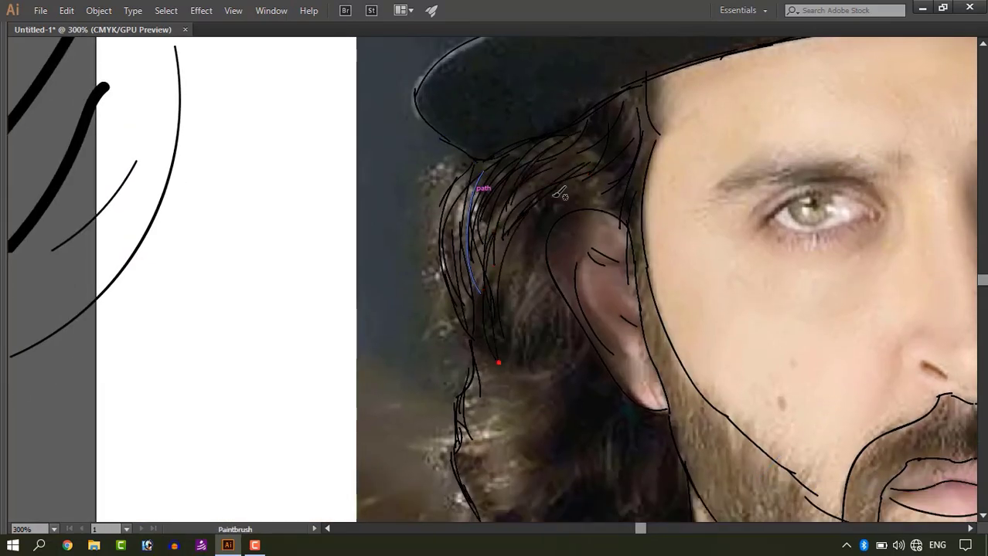
pyautogui.moveTo(554, 196); pyautogui.dragTo(549, 143)
pyautogui.moveTo(448, 256); pyautogui.dragTo(491, 418)
pyautogui.moveTo(510, 185); pyautogui.dragTo(516, 289)
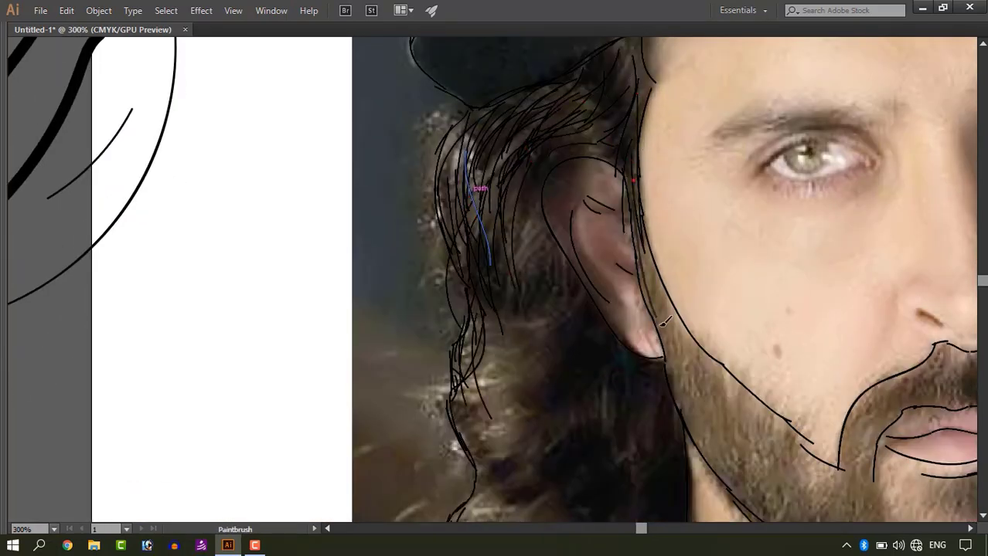
# Step: Fill the left sideburn and the upper part of the beard on the left cheek with thin hair strokes
pyautogui.moveTo(633, 179); pyautogui.dragTo(663, 347)
pyautogui.moveTo(646, 246); pyautogui.dragTo(682, 361)
pyautogui.moveTo(676, 324); pyautogui.dragTo(754, 442)
pyautogui.moveTo(687, 336); pyautogui.dragTo(772, 444)
pyautogui.moveTo(716, 363); pyautogui.dragTo(782, 428)
pyautogui.moveTo(710, 343); pyautogui.dragTo(619, 222)
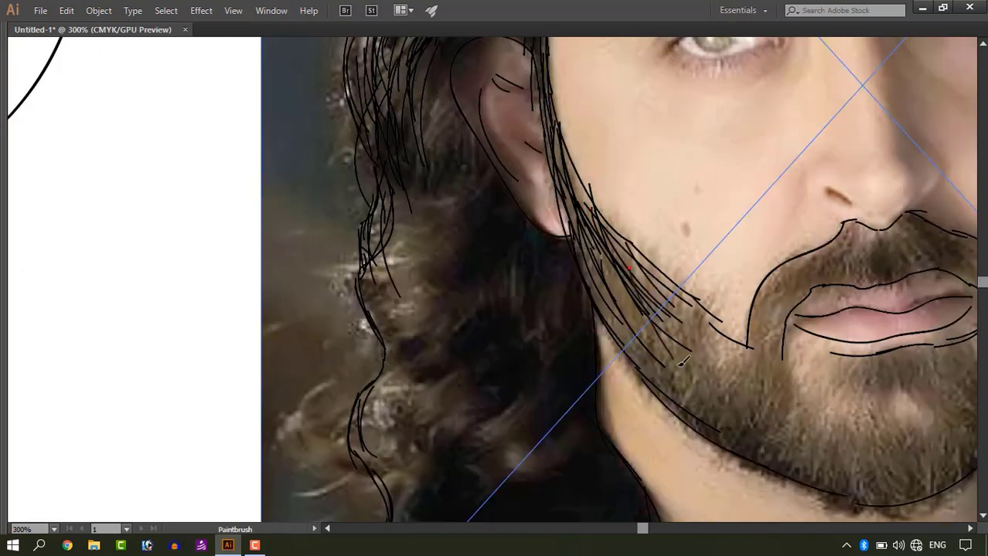
# Step: Fill the lower part of the beard along the left jaw with dense diagonal hair strokes
pyautogui.moveTo(605, 309); pyautogui.dragTo(728, 430)
pyautogui.moveTo(658, 392); pyautogui.dragTo(769, 464)
pyautogui.moveTo(837, 471); pyautogui.dragTo(720, 430)
pyautogui.moveTo(537, 294); pyautogui.dragTo(604, 350)
pyautogui.moveTo(547, 298); pyautogui.dragTo(586, 326)
pyautogui.moveTo(538, 277)
pyautogui.mouseDown()
pyautogui.moveTo(473, 291)
pyautogui.moveTo(566, 397)
pyautogui.mouseUp()
pyautogui.moveTo(541, 330)
pyautogui.mouseDown()
pyautogui.moveTo(548, 374)
pyautogui.moveTo(575, 409)
pyautogui.mouseUp()
# Step: Add hair strokes to the right sideburn down into the beard on the right cheek
pyautogui.moveTo(835, 362); pyautogui.dragTo(715, 459)
pyautogui.moveTo(798, 267); pyautogui.dragTo(759, 411)
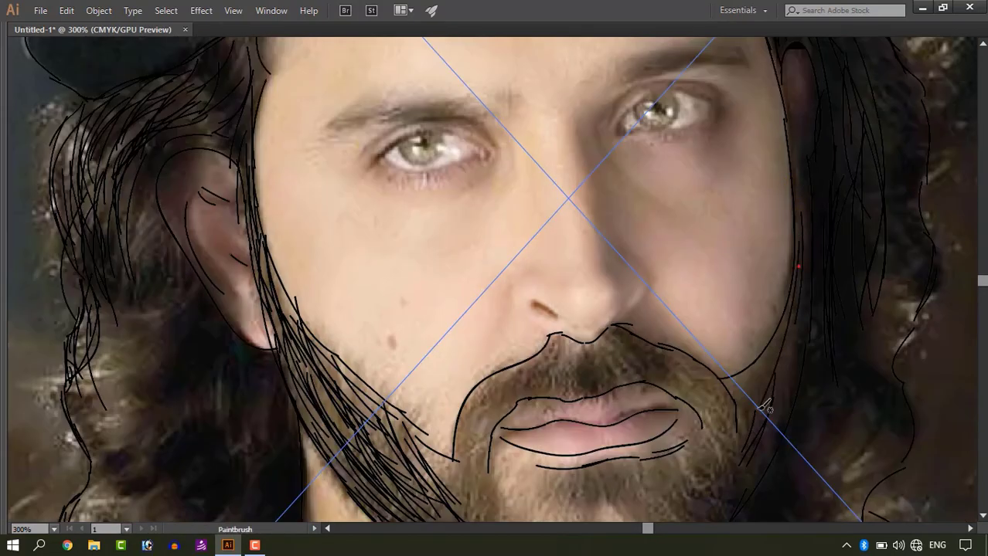
pyautogui.moveTo(811, 300); pyautogui.dragTo(833, 216)
pyautogui.moveTo(821, 230); pyautogui.dragTo(748, 433)
# Step: Fill the beard along the lower right jaw, the chin and the moustache with hair strokes
pyautogui.moveTo(796, 310); pyautogui.dragTo(689, 462)
pyautogui.moveTo(782, 402); pyautogui.dragTo(680, 476)
pyautogui.moveTo(678, 491)
pyautogui.mouseDown()
pyautogui.moveTo(577, 439)
pyautogui.moveTo(752, 476)
pyautogui.moveTo(760, 410)
pyautogui.moveTo(562, 404)
pyautogui.mouseUp()
pyautogui.moveTo(628, 352); pyautogui.dragTo(716, 340)
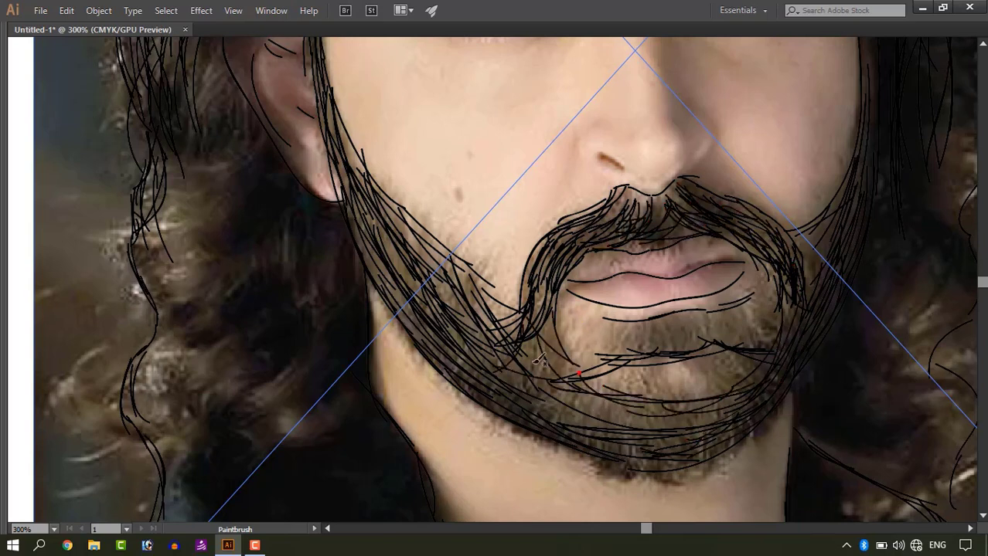
# Step: Fill the upper and middle hair on the right, beside the ear, with long strands
pyautogui.scroll(10, 539, 360)
pyautogui.hscroll(5, 538, 361)
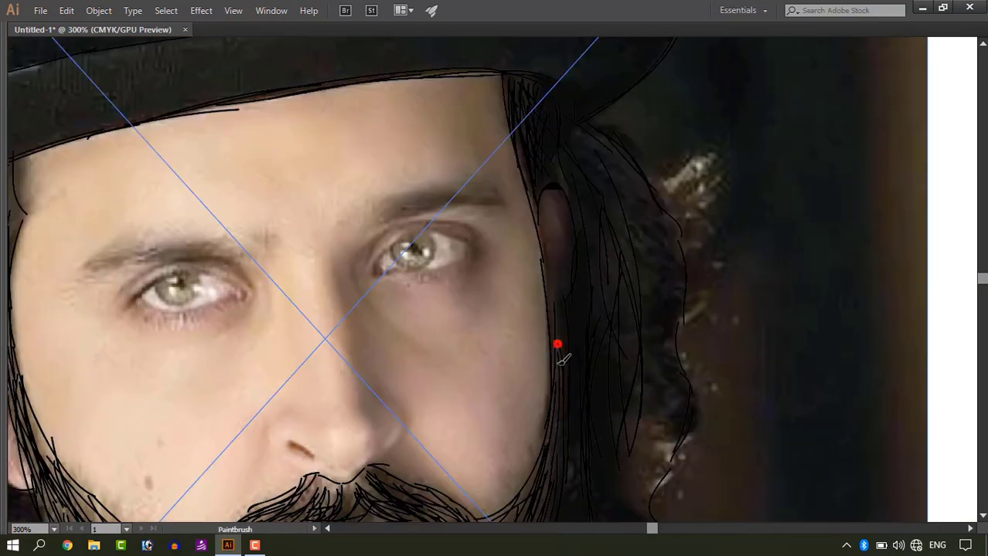
pyautogui.scroll(2, 563, 359)
pyautogui.hscroll(-5, 562, 359)
pyautogui.scroll(-6, 803, 364)
pyautogui.scroll(-2, 765, 421)
pyautogui.hscroll(1, 765, 421)
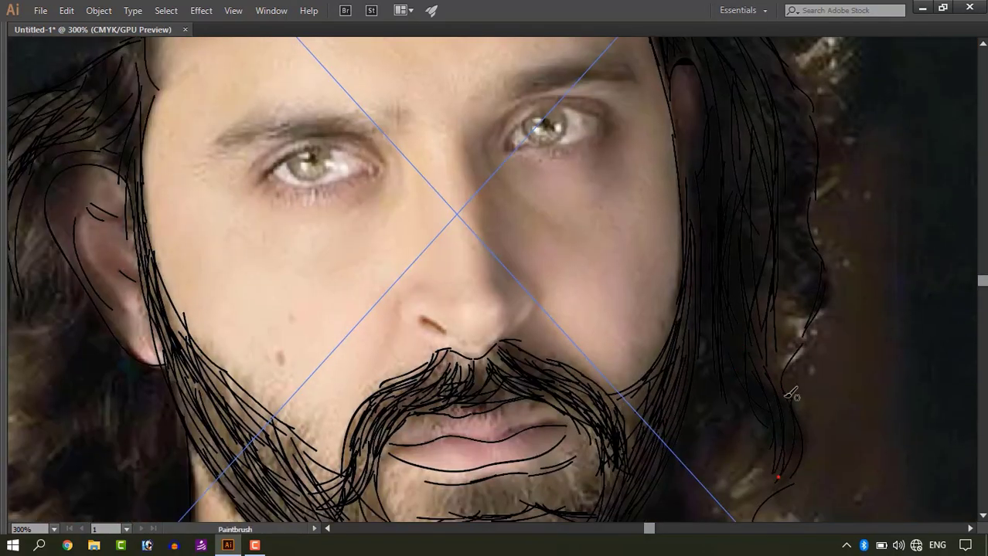
pyautogui.scroll(-4, 790, 396)
# Step: Fill the lower curls on the right, between the beard and the shoulder, with curved strands
pyautogui.moveTo(662, 347); pyautogui.dragTo(714, 441)
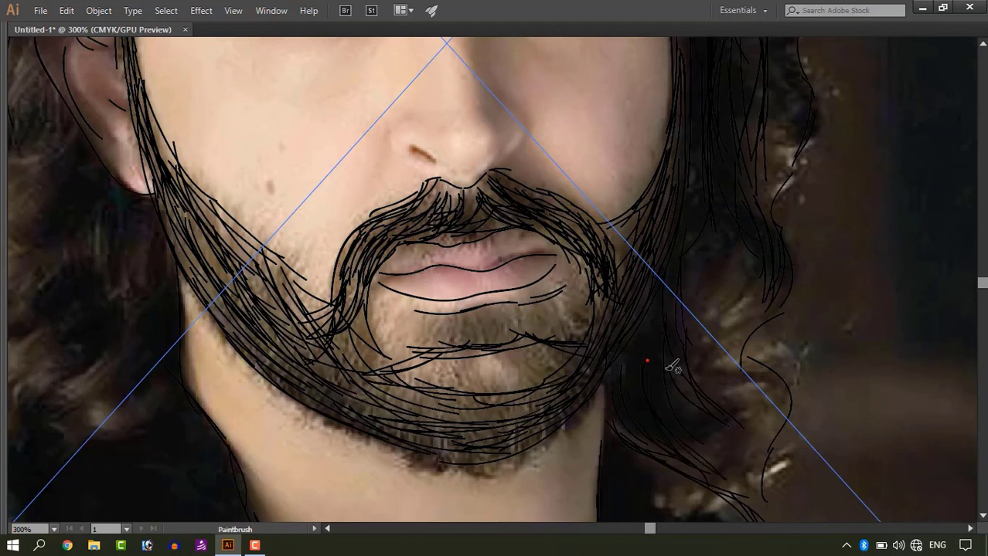
pyautogui.moveTo(687, 350); pyautogui.dragTo(734, 435)
pyautogui.moveTo(670, 313); pyautogui.dragTo(730, 425)
pyautogui.moveTo(714, 236); pyautogui.dragTo(760, 433)
pyautogui.moveTo(728, 258); pyautogui.dragTo(739, 408)
pyautogui.moveTo(722, 289); pyautogui.dragTo(762, 435)
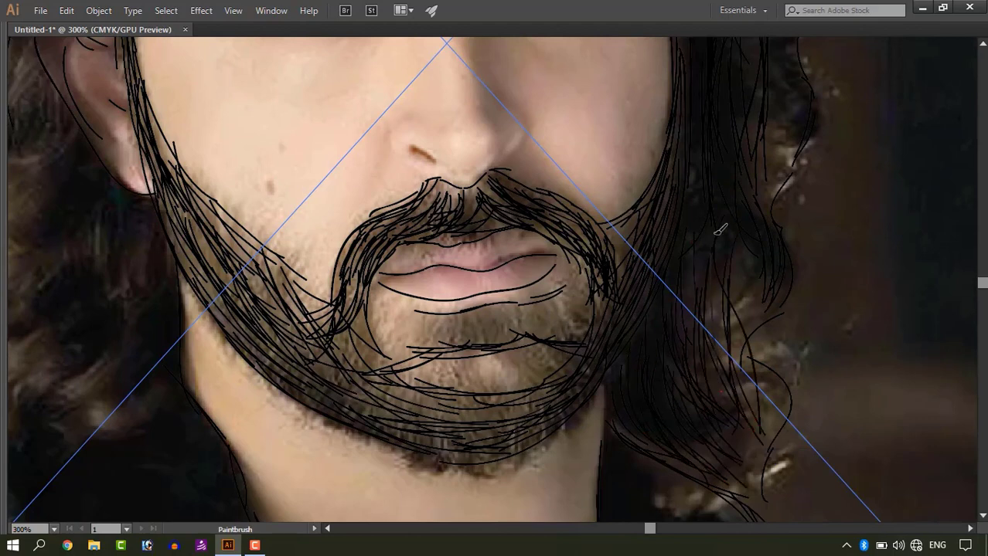
pyautogui.moveTo(756, 220); pyautogui.dragTo(723, 432)
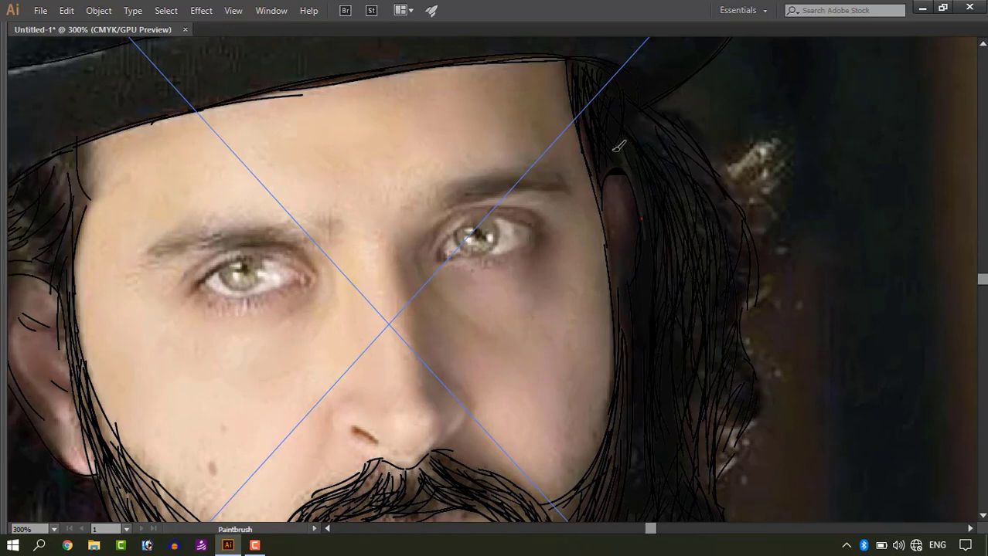
# Step: Fill the hair on the left, around and below the ear, with dense wavy strands down to the shoulder
pyautogui.hotkey('ctrl', '-')
pyautogui.moveTo(298, 485); pyautogui.dragTo(685, 366)
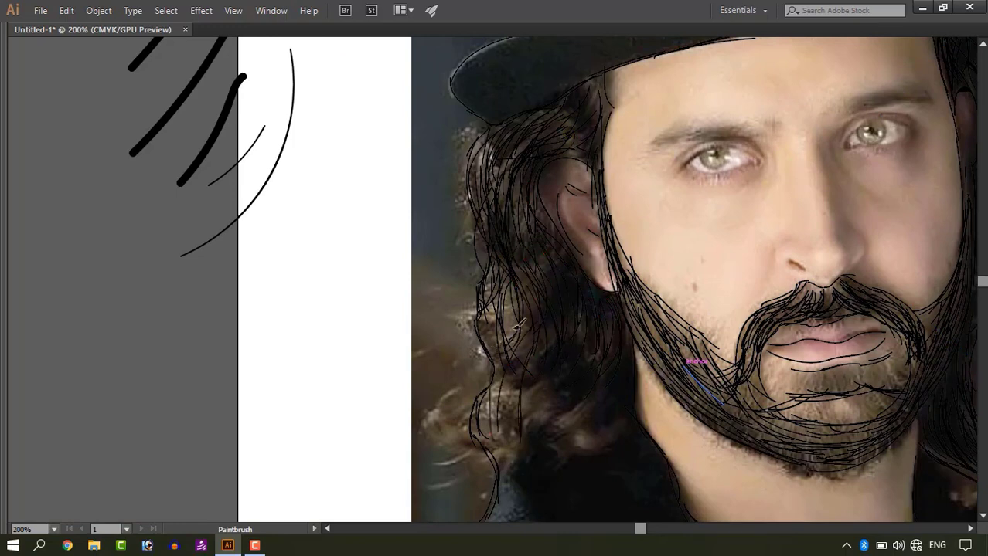
pyautogui.moveTo(559, 472); pyautogui.dragTo(516, 364)
pyautogui.moveTo(569, 267); pyautogui.dragTo(516, 348)
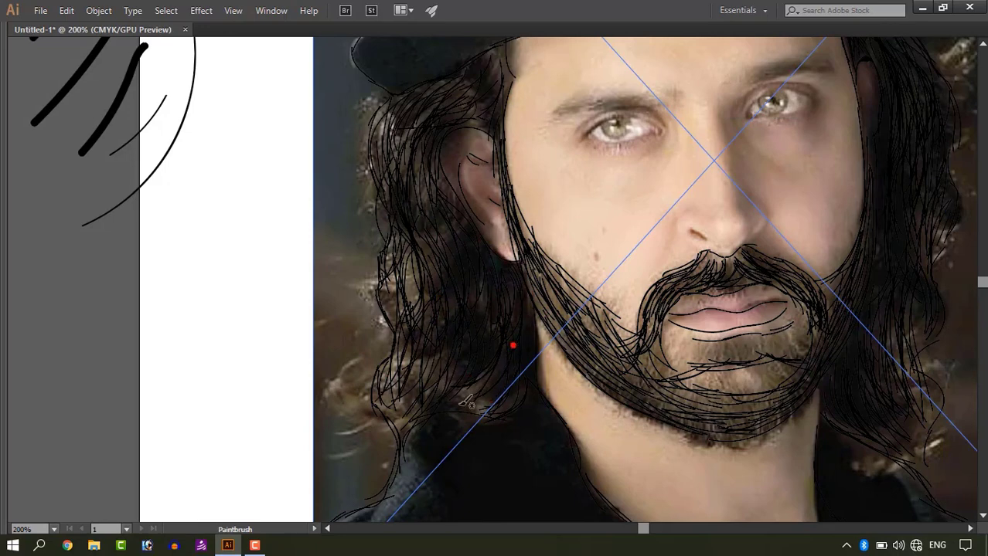
pyautogui.moveTo(432, 303)
pyautogui.mouseDown()
pyautogui.moveTo(460, 350)
pyautogui.moveTo(471, 398)
pyautogui.mouseUp()
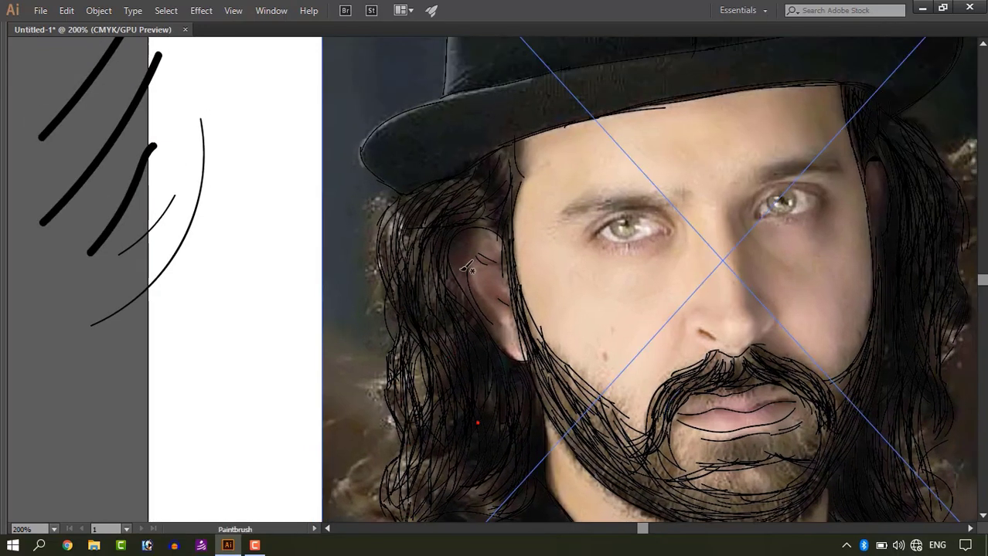
pyautogui.moveTo(452, 360); pyautogui.dragTo(418, 363)
pyautogui.moveTo(413, 481); pyautogui.dragTo(404, 420)
# Step: Add strokes around the shirt's neckline and shoulder, and more strands to the left hair beneath the hat brim
pyautogui.moveTo(391, 369); pyautogui.dragTo(383, 137)
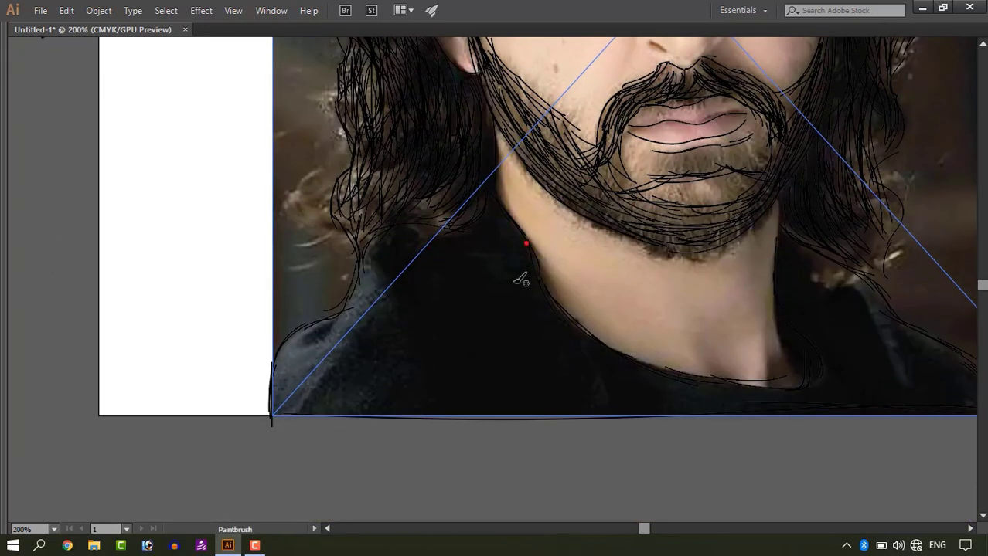
pyautogui.moveTo(835, 402); pyautogui.dragTo(796, 428)
pyautogui.moveTo(588, 350); pyautogui.dragTo(656, 398)
pyautogui.moveTo(364, 400); pyautogui.dragTo(415, 453)
pyautogui.moveTo(469, 284); pyautogui.dragTo(446, 348)
pyautogui.moveTo(374, 160); pyautogui.dragTo(371, 358)
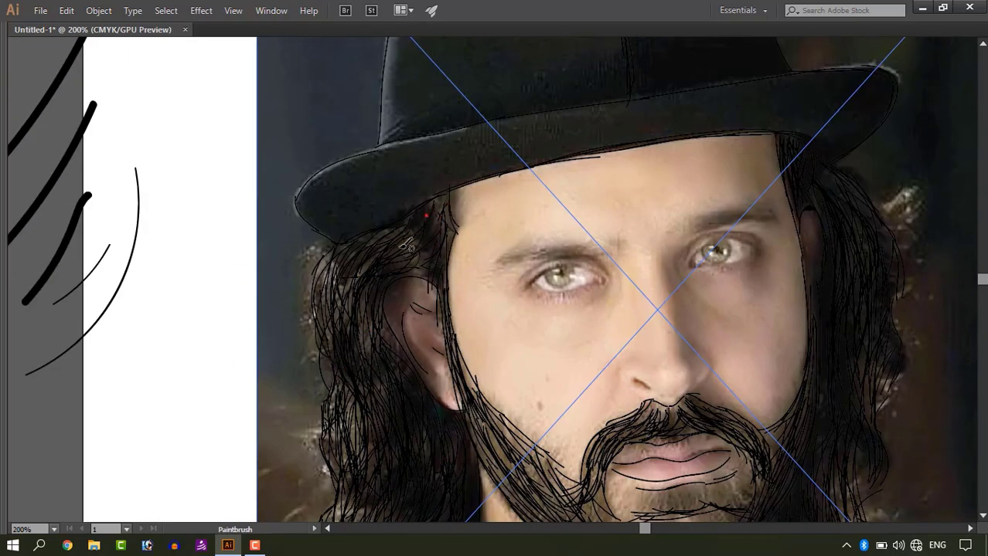
# Step: Add sketchy strokes along the left end of the hat brim and its upper edge at the crown
pyautogui.scroll(1, 395, 246)
pyautogui.moveTo(680, 246); pyautogui.dragTo(583, 338)
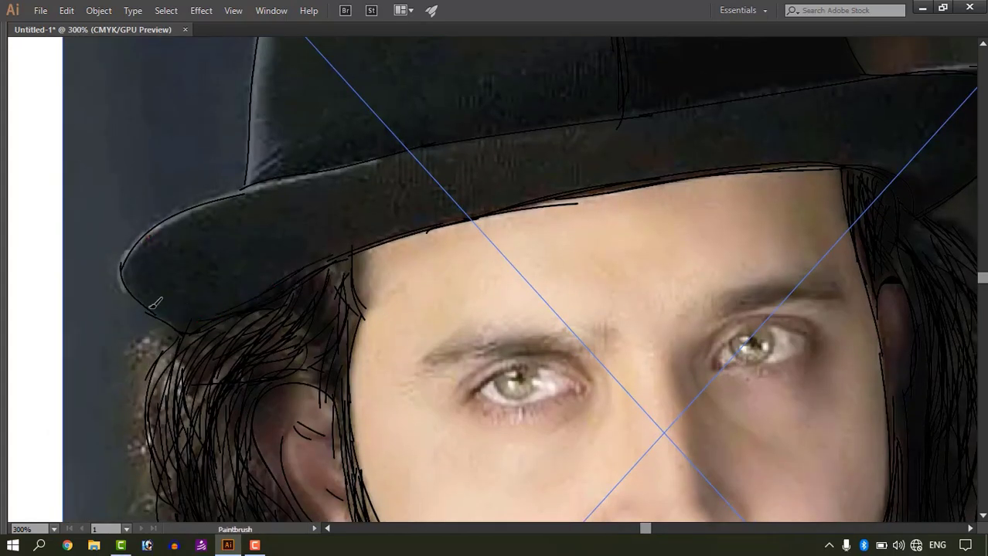
pyautogui.moveTo(138, 238); pyautogui.dragTo(332, 176)
pyautogui.moveTo(454, 161); pyautogui.dragTo(379, 218)
pyautogui.moveTo(394, 192); pyautogui.dragTo(249, 230)
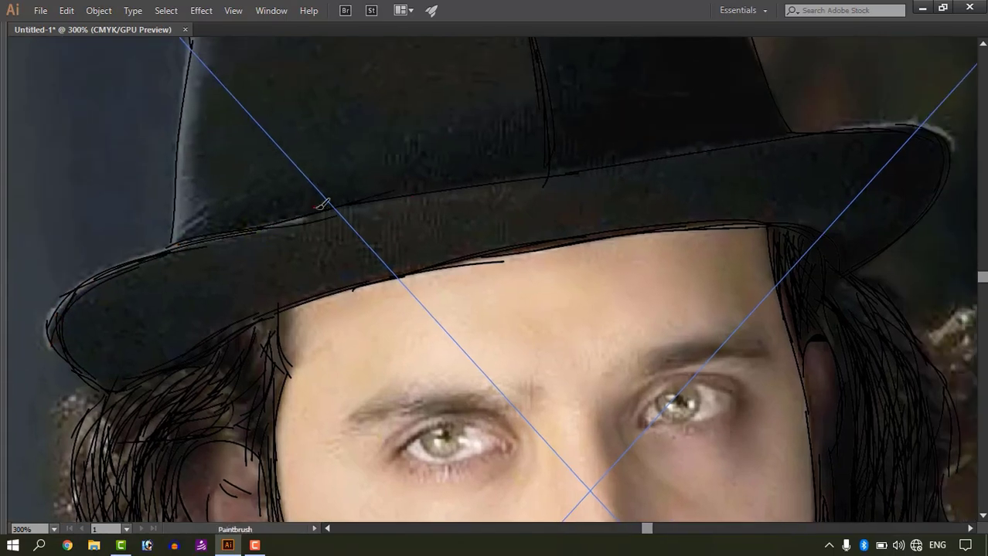
# Step: Reinforce the outline of the hat brim's right end and the edge where the brim meets the crown
pyautogui.hotkey('ctrl', '-')
pyautogui.hotkey('ctrl', '-')
pyautogui.hotkey('ctrl', '-')
pyautogui.hotkey('ctrl', '-')
pyautogui.press('Tab')
pyautogui.click(36, 77)
pyautogui.hotkey('ctrl', '+')
pyautogui.hotkey('ctrl', '+')
pyautogui.hotkey('ctrl', '+')
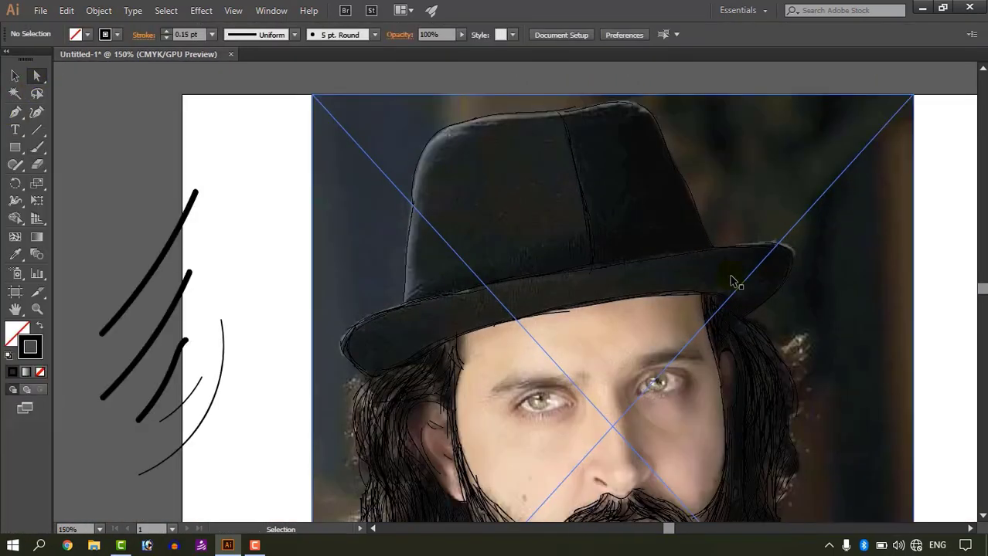
pyautogui.press('b')
pyautogui.hotkey('ctrl', '+')
pyautogui.hotkey('ctrl', '+')
pyautogui.moveTo(682, 296); pyautogui.dragTo(485, 231)
pyautogui.moveTo(327, 171)
pyautogui.mouseDown()
pyautogui.moveTo(308, 206)
pyautogui.moveTo(385, 214)
pyautogui.mouseUp()
pyautogui.moveTo(706, 164); pyautogui.dragTo(465, 207)
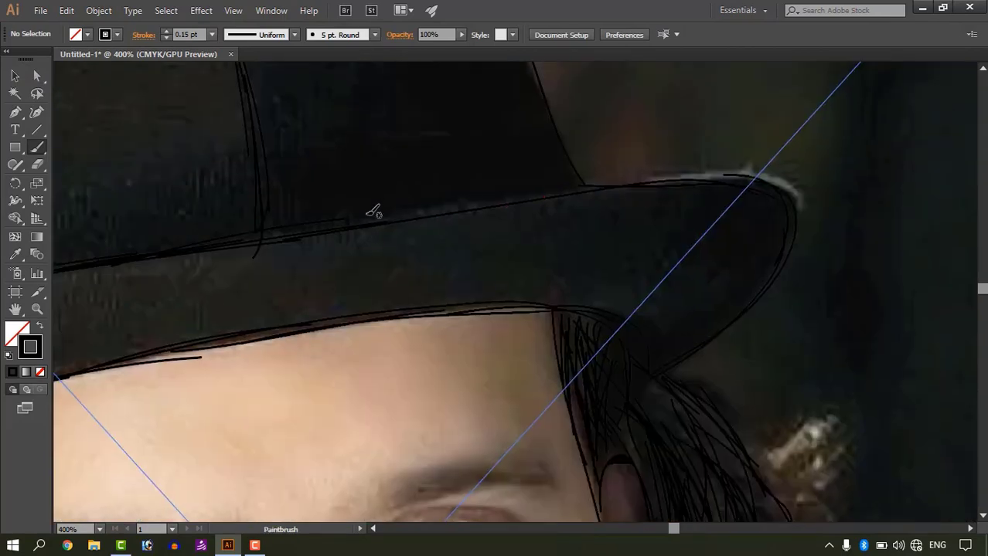
pyautogui.moveTo(392, 219); pyautogui.dragTo(544, 197)
# Step: Trace extra thin strokes down the right side of the hat crown and around its upper right corner
pyautogui.moveTo(660, 237); pyautogui.dragTo(759, 454)
pyautogui.moveTo(587, 108); pyautogui.dragTo(639, 199)
pyautogui.moveTo(610, 139); pyautogui.dragTo(692, 282)
pyautogui.moveTo(658, 241); pyautogui.dragTo(758, 481)
pyautogui.moveTo(700, 351); pyautogui.dragTo(761, 442)
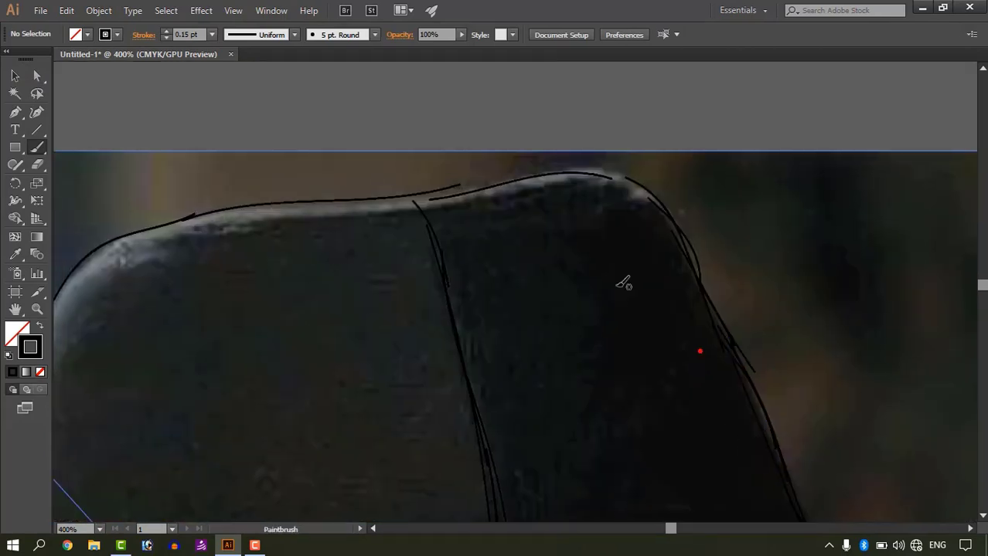
pyautogui.moveTo(503, 192); pyautogui.dragTo(623, 182)
pyautogui.moveTo(578, 169); pyautogui.dragTo(665, 214)
pyautogui.moveTo(605, 164); pyautogui.dragTo(694, 255)
# Step: Double the outline along the crown's top edge, around its upper left corner and down its left side
pyautogui.moveTo(272, 184); pyautogui.dragTo(527, 194)
pyautogui.moveTo(490, 231); pyautogui.dragTo(663, 216)
pyautogui.moveTo(352, 425); pyautogui.dragTo(541, 319)
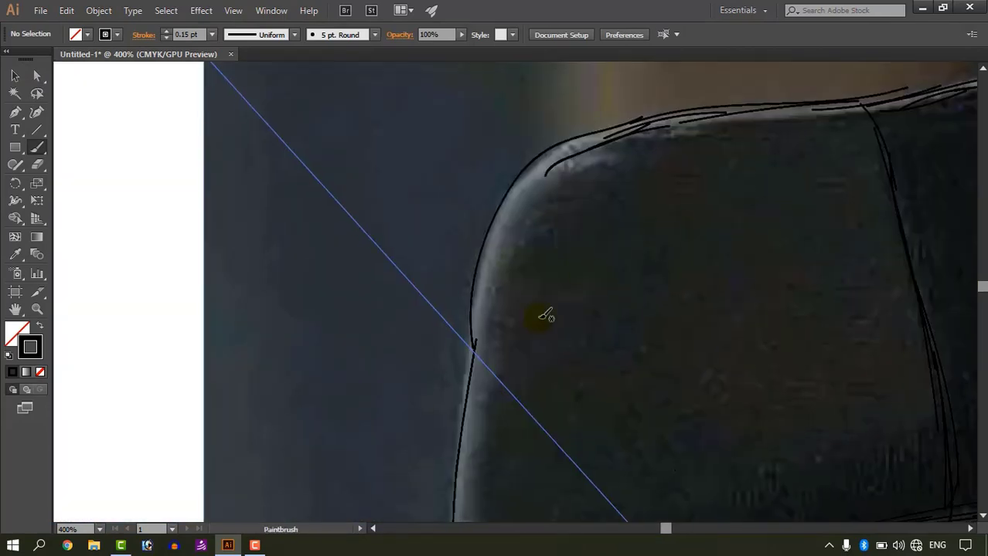
pyautogui.moveTo(490, 246); pyautogui.dragTo(485, 345)
pyautogui.moveTo(480, 247); pyautogui.dragTo(556, 175)
pyautogui.moveTo(507, 347); pyautogui.dragTo(615, 190)
pyautogui.moveTo(589, 178); pyautogui.dragTo(570, 320)
# Step: Draw short, nearly vertical strokes at the base of the neck, just above the shirt's neckline
pyautogui.hotkey('ctrl', '-')
pyautogui.hotkey('ctrl', '-')
pyautogui.hotkey('ctrl', '-')
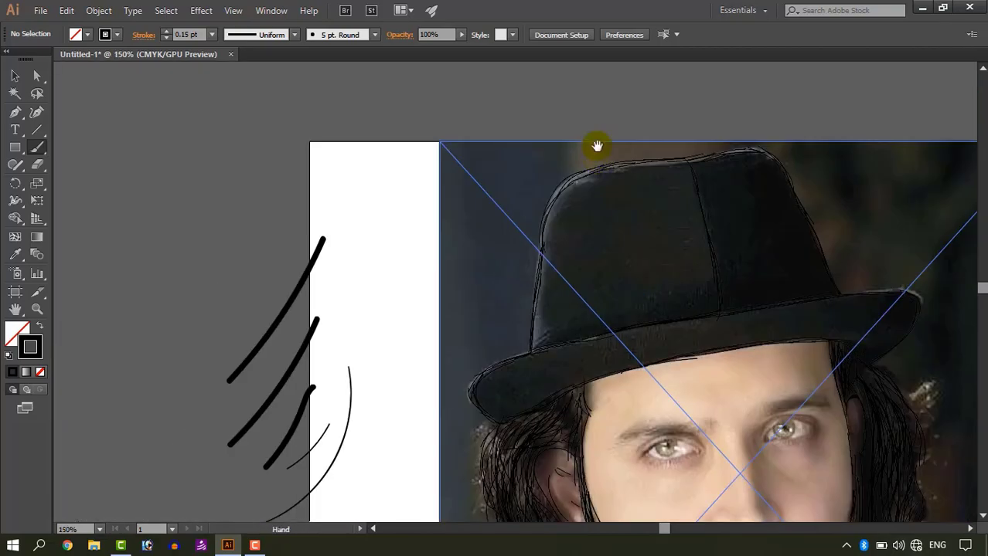
pyautogui.moveTo(835, 464); pyautogui.dragTo(582, 207)
pyautogui.press('Tab')
pyautogui.press('Tab')
pyautogui.hotkey('ctrl', '=')
pyautogui.hotkey('ctrl', '=')
pyautogui.hotkey('ctrl', '=')
pyautogui.moveTo(694, 425); pyautogui.dragTo(699, 85)
pyautogui.moveTo(663, 499); pyautogui.dragTo(682, 220)
pyautogui.moveTo(652, 170); pyautogui.dragTo(667, 304)
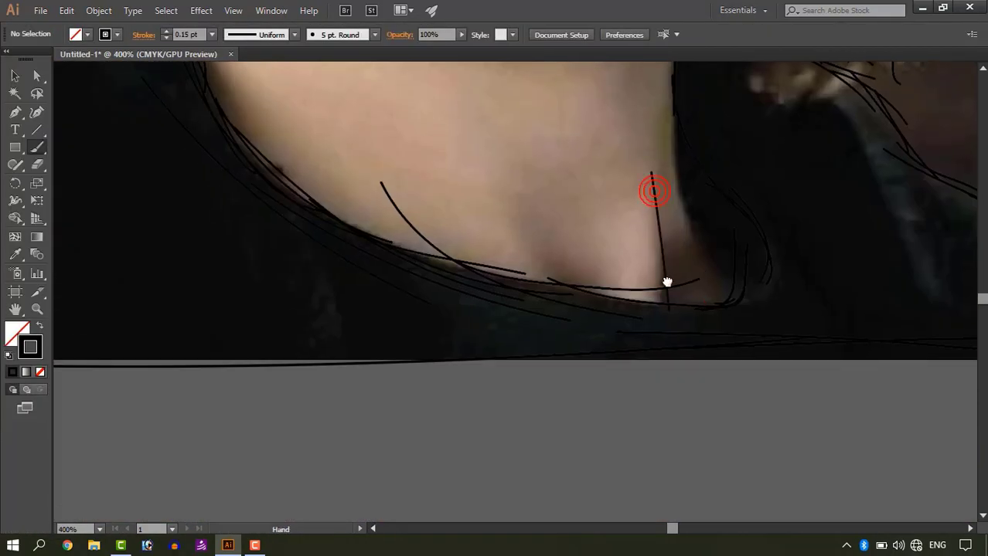
pyautogui.moveTo(666, 198); pyautogui.dragTo(655, 294)
pyautogui.moveTo(666, 280); pyautogui.dragTo(615, 515)
pyautogui.moveTo(638, 389); pyautogui.dragTo(672, 493)
pyautogui.moveTo(666, 448); pyautogui.dragTo(670, 372)
pyautogui.moveTo(633, 341); pyautogui.dragTo(651, 402)
pyautogui.moveTo(718, 361); pyautogui.dragTo(665, 367)
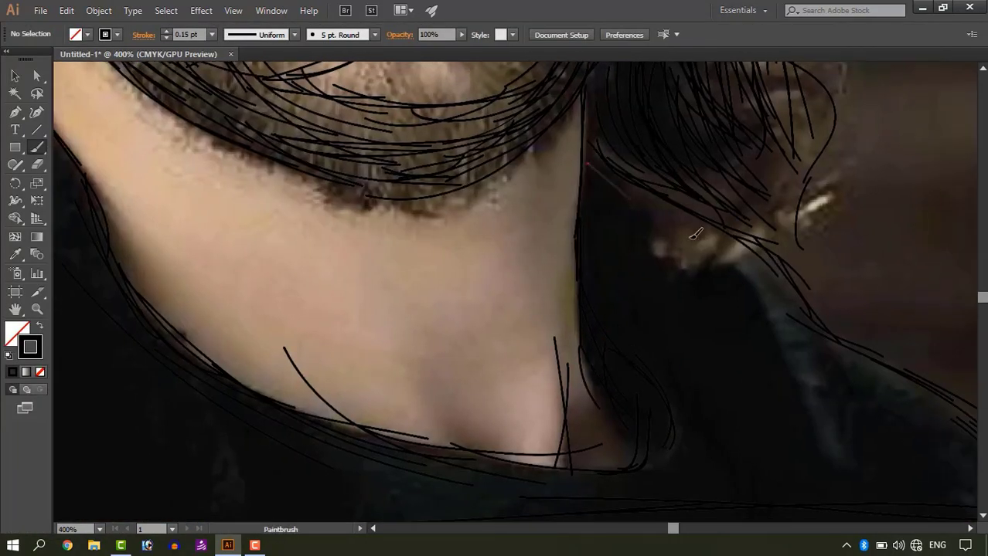
# Step: Add diagonal strands along the lower edge of the right curls, beside the neck and shoulder
pyautogui.moveTo(585, 163); pyautogui.dragTo(758, 276)
pyautogui.moveTo(742, 267); pyautogui.dragTo(668, 212)
pyautogui.moveTo(658, 190); pyautogui.dragTo(705, 235)
# Step: Display the layer list and toggle the linked portrait photo's visibility to check the line art without it
pyautogui.hotkey('ctrl', '-')
pyautogui.hotkey('ctrl', '-')
pyautogui.hotkey('ctrl', '-')
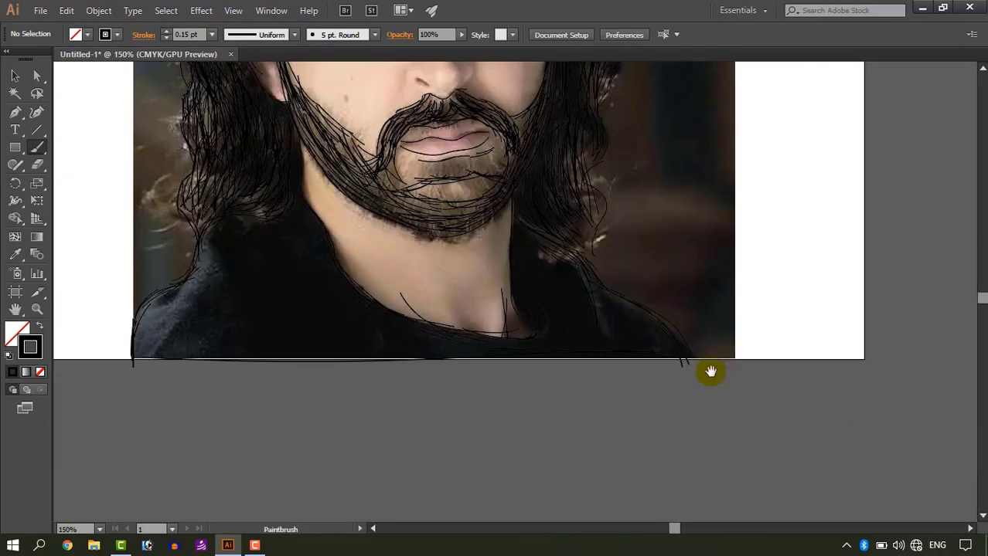
pyautogui.moveTo(710, 370); pyautogui.dragTo(787, 537)
pyautogui.moveTo(306, 390)
pyautogui.mouseDown()
pyautogui.moveTo(308, 470)
pyautogui.moveTo(357, 399)
pyautogui.moveTo(350, 373)
pyautogui.mouseUp()
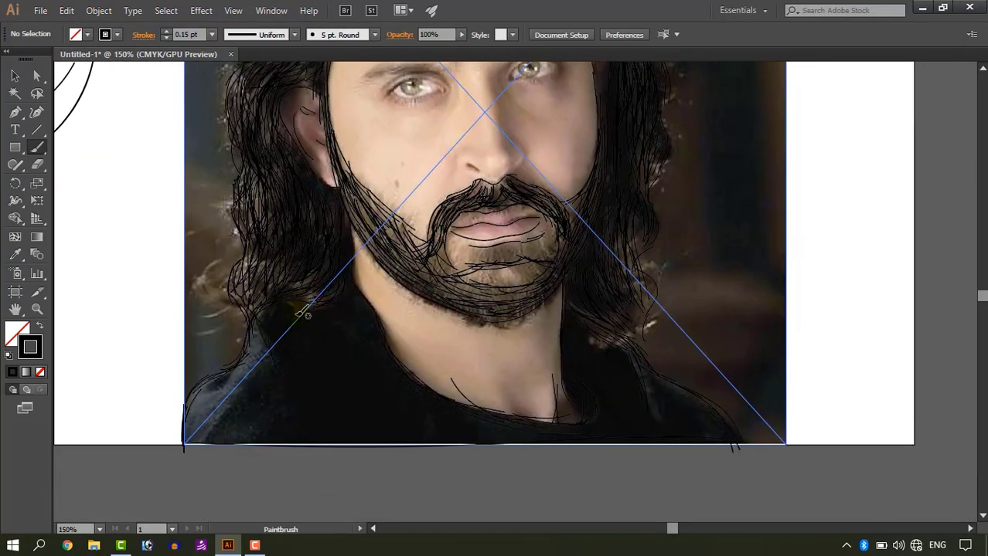
pyautogui.press('Tab')
pyautogui.moveTo(714, 389); pyautogui.dragTo(738, 494)
pyautogui.press('Tab')
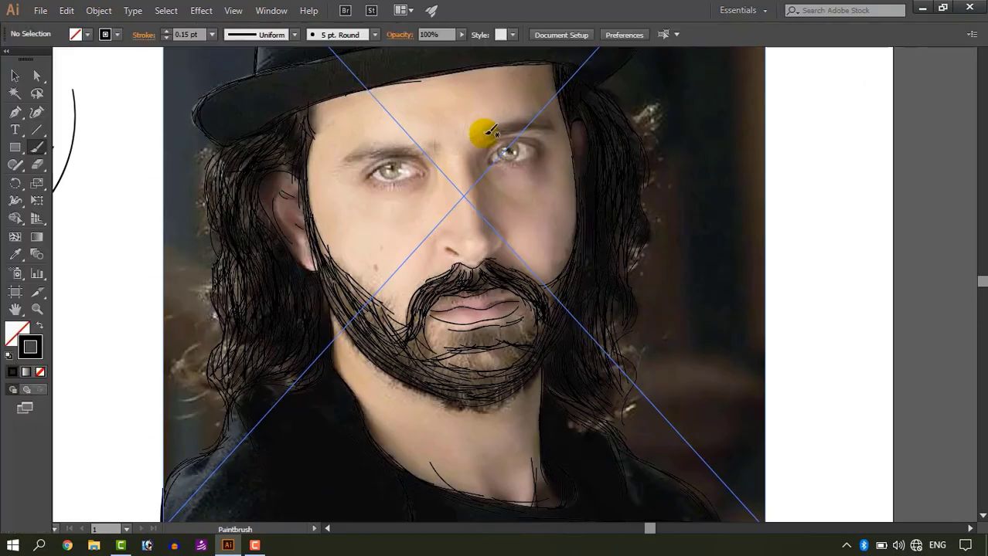
pyautogui.press('f')
pyautogui.click(271, 11)
pyautogui.click(388, 425)
pyautogui.click(830, 201)
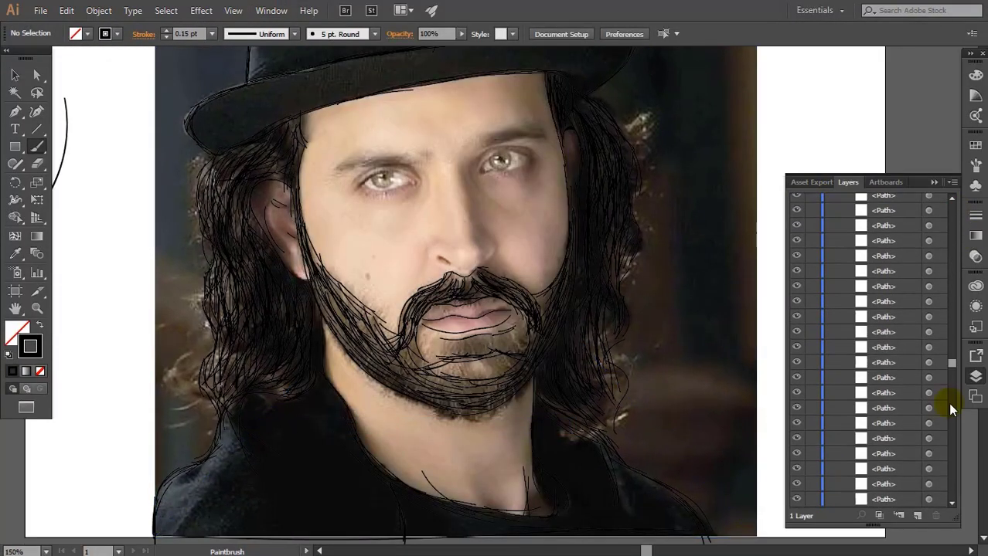
pyautogui.scroll(-10, 947, 403)
pyautogui.click(796, 501)
pyautogui.click(795, 501)
pyautogui.click(795, 502)
pyautogui.moveTo(472, 144); pyautogui.dragTo(502, 249)
pyautogui.click(797, 502)
# Step: Examine the photo's left eye and eyebrow up close
pyautogui.hotkey('ctrl', '+')
pyautogui.hotkey('ctrl', '+')
pyautogui.hotkey('ctrl', '+')
pyautogui.hotkey('ctrl', '+')
pyautogui.hotkey('ctrl', '+')
pyautogui.hotkey('ctrl', '+')
pyautogui.moveTo(471, 201); pyautogui.dragTo(610, 287)
pyautogui.moveTo(128, 293); pyautogui.dragTo(533, 355)
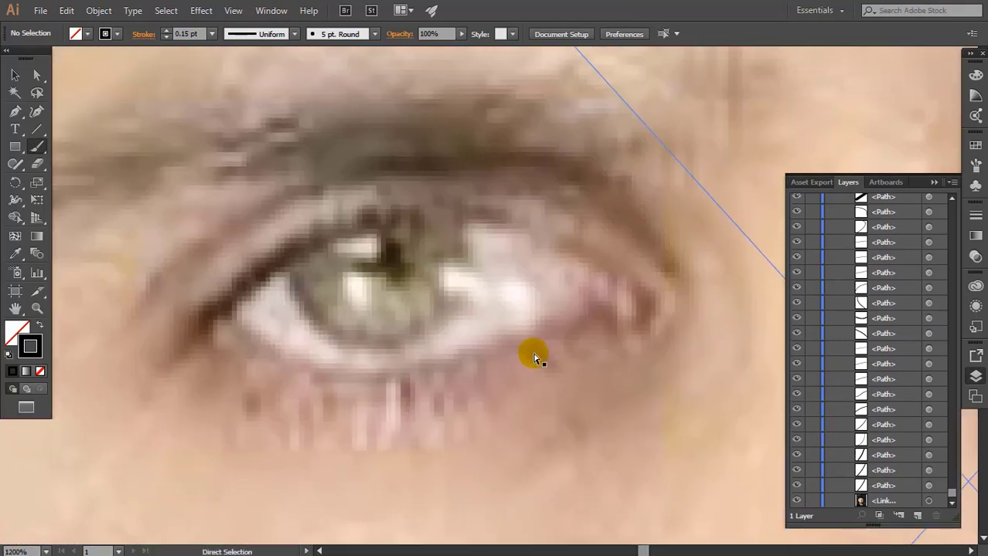
pyautogui.hotkey('ctrl', '-')
pyautogui.hotkey('ctrl', '-')
pyautogui.hotkey('ctrl', '-')
pyautogui.press('-')
pyautogui.hotkey('ctrl', '+')
pyautogui.moveTo(323, 244); pyautogui.dragTo(390, 313)
pyautogui.press('b')
pyautogui.moveTo(295, 321)
pyautogui.mouseDown()
pyautogui.moveTo(394, 245)
pyautogui.moveTo(328, 298)
pyautogui.moveTo(415, 267)
pyautogui.mouseUp()
pyautogui.hotkey('ctrl', 'z')
pyautogui.moveTo(311, 325); pyautogui.dragTo(354, 311)
pyautogui.hotkey('ctrl', 'z')
pyautogui.moveTo(402, 264)
pyautogui.mouseDown()
pyautogui.moveTo(523, 253)
pyautogui.moveTo(578, 275)
pyautogui.moveTo(584, 263)
pyautogui.moveTo(432, 283)
pyautogui.moveTo(320, 333)
pyautogui.moveTo(342, 293)
pyautogui.moveTo(574, 269)
pyautogui.mouseUp()
pyautogui.hotkey('ctrl', 'z')
pyautogui.hotkey('ctrl', 'z')
# Step: Outline the left eyebrow with a tapered closed stroke and fill it with hair strokes along its length
pyautogui.moveTo(317, 323)
pyautogui.mouseDown()
pyautogui.moveTo(406, 296)
pyautogui.moveTo(572, 270)
pyautogui.mouseUp()
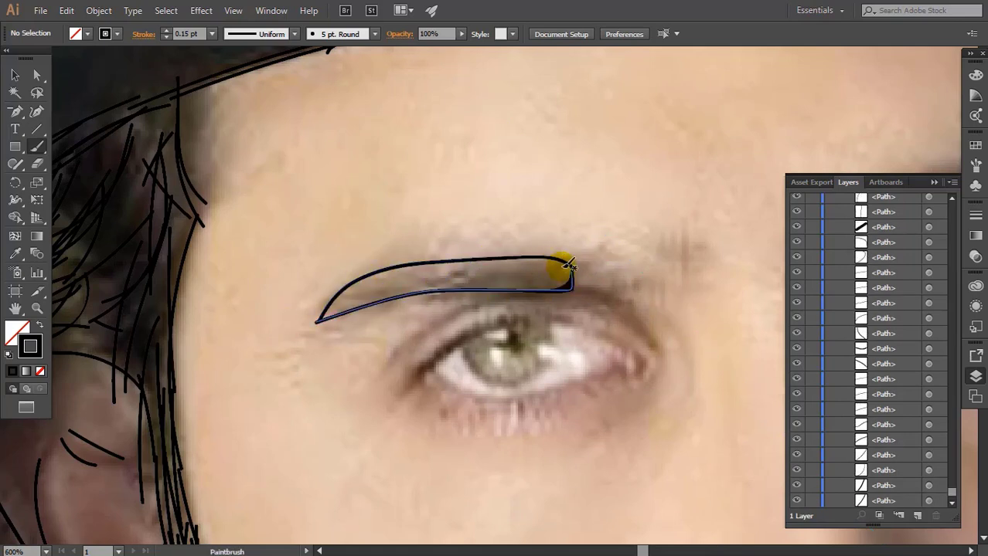
pyautogui.moveTo(483, 272); pyautogui.dragTo(565, 273)
pyautogui.moveTo(447, 268); pyautogui.dragTo(548, 288)
pyautogui.moveTo(479, 258); pyautogui.dragTo(544, 265)
pyautogui.moveTo(372, 280); pyautogui.dragTo(442, 272)
pyautogui.moveTo(340, 304); pyautogui.dragTo(420, 283)
pyautogui.moveTo(389, 296); pyautogui.dragTo(479, 282)
pyautogui.moveTo(337, 317); pyautogui.dragTo(369, 296)
pyautogui.moveTo(425, 279); pyautogui.dragTo(523, 283)
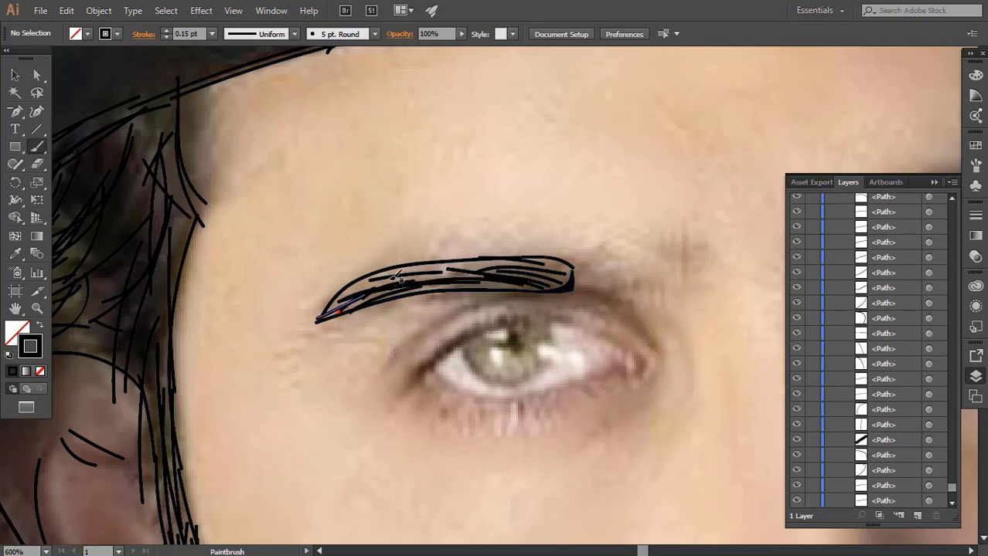
# Step: Thicken the left eyebrow with more hair strokes and add a few short slanted hairs beyond its inner end
pyautogui.moveTo(382, 282); pyautogui.dragTo(476, 267)
pyautogui.moveTo(429, 267); pyautogui.dragTo(527, 263)
pyautogui.moveTo(411, 287); pyautogui.dragTo(478, 280)
pyautogui.moveTo(592, 277)
pyautogui.mouseDown()
pyautogui.moveTo(501, 255)
pyautogui.moveTo(513, 258)
pyautogui.mouseUp()
pyautogui.moveTo(495, 260); pyautogui.dragTo(509, 265)
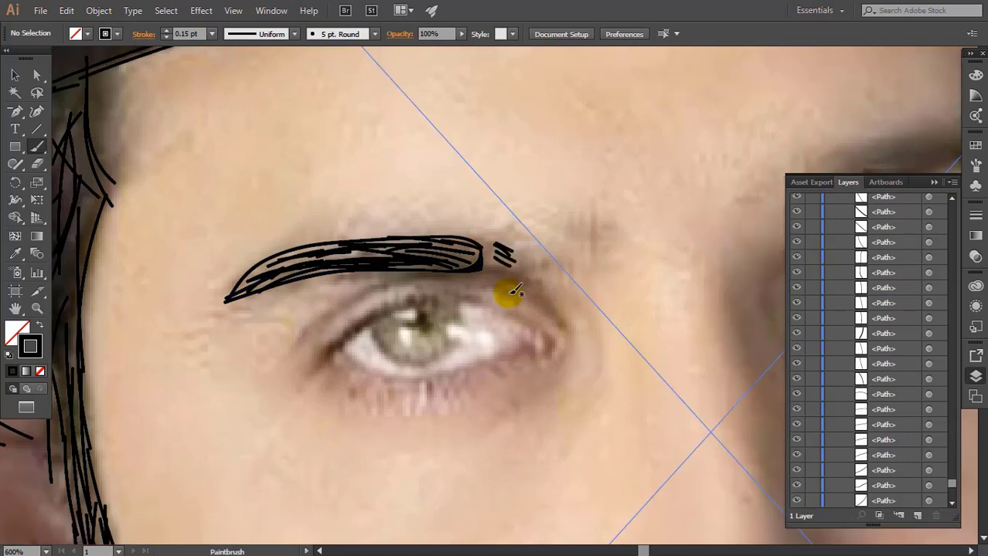
# Step: Draw the curved eyelid crease above the left eye, from beyond the outer corner up to the eyebrow
pyautogui.hotkey('ctrl', '-')
pyautogui.hotkey('ctrl', '+')
pyautogui.moveTo(462, 362)
pyautogui.mouseDown()
pyautogui.moveTo(447, 309)
pyautogui.moveTo(462, 377)
pyautogui.mouseUp()
pyautogui.hotkey('ctrl', '+')
pyautogui.moveTo(225, 390); pyautogui.dragTo(493, 287)
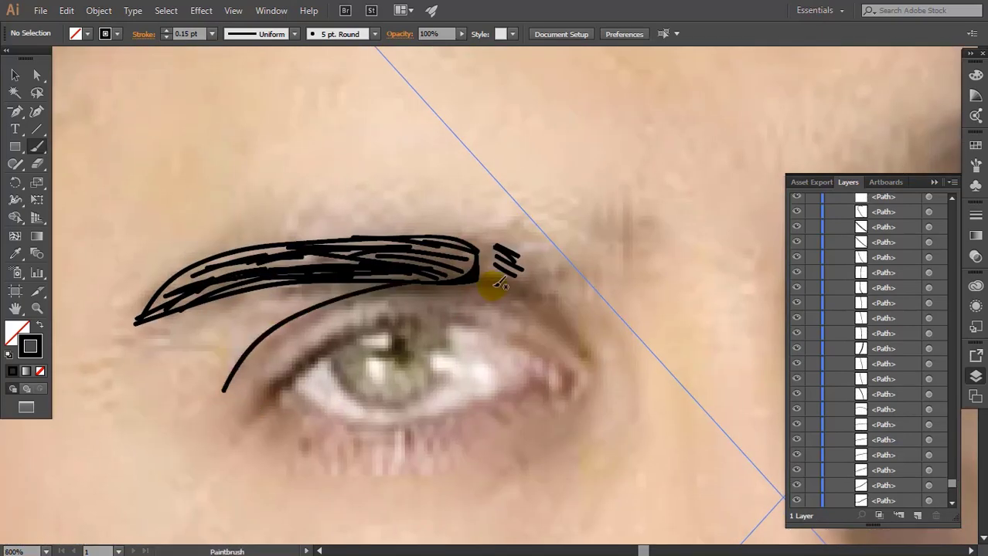
pyautogui.moveTo(264, 384)
pyautogui.mouseDown()
pyautogui.moveTo(470, 327)
pyautogui.moveTo(498, 380)
pyautogui.mouseUp()
pyautogui.hotkey('ctrl', 'z')
pyautogui.moveTo(256, 402)
pyautogui.mouseDown()
pyautogui.moveTo(330, 335)
pyautogui.moveTo(572, 369)
pyautogui.moveTo(513, 387)
pyautogui.mouseUp()
pyautogui.hotkey('ctrl', 'z')
# Step: Outline the left eye with a closed almond-shaped stroke and add two thin curved lines beneath the lower lid
pyautogui.moveTo(276, 387)
pyautogui.mouseDown()
pyautogui.moveTo(289, 374)
pyautogui.moveTo(567, 378)
pyautogui.moveTo(512, 398)
pyautogui.moveTo(573, 370)
pyautogui.moveTo(537, 384)
pyautogui.mouseUp()
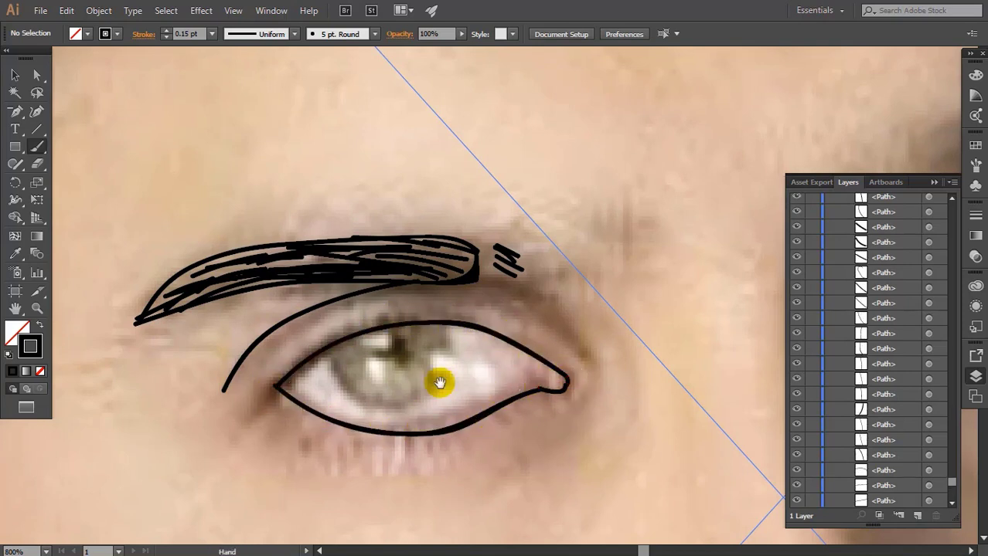
pyautogui.moveTo(439, 379); pyautogui.dragTo(308, 371)
pyautogui.click(139, 380)
pyautogui.moveTo(344, 344); pyautogui.dragTo(154, 321)
pyautogui.scroll(1, 667, 289)
pyautogui.moveTo(270, 371)
pyautogui.mouseDown()
pyautogui.moveTo(514, 339)
pyautogui.moveTo(480, 368)
pyautogui.mouseUp()
pyautogui.moveTo(201, 433); pyautogui.dragTo(324, 438)
pyautogui.moveTo(280, 446); pyautogui.dragTo(457, 421)
pyautogui.moveTo(498, 392); pyautogui.dragTo(663, 390)
# Step: Draw the left eye's iris inside the lids and outline three small highlight shapes within it
pyautogui.moveTo(387, 246)
pyautogui.mouseDown()
pyautogui.moveTo(441, 338)
pyautogui.moveTo(551, 225)
pyautogui.mouseUp()
pyautogui.moveTo(451, 240)
pyautogui.mouseDown()
pyautogui.moveTo(488, 271)
pyautogui.moveTo(507, 273)
pyautogui.mouseUp()
pyautogui.moveTo(495, 306); pyautogui.dragTo(473, 286)
pyautogui.moveTo(591, 300)
pyautogui.mouseDown()
pyautogui.moveTo(581, 305)
pyautogui.moveTo(603, 293)
pyautogui.mouseUp()
pyautogui.moveTo(588, 257)
pyautogui.mouseDown()
pyautogui.moveTo(547, 336)
pyautogui.moveTo(585, 267)
pyautogui.mouseUp()
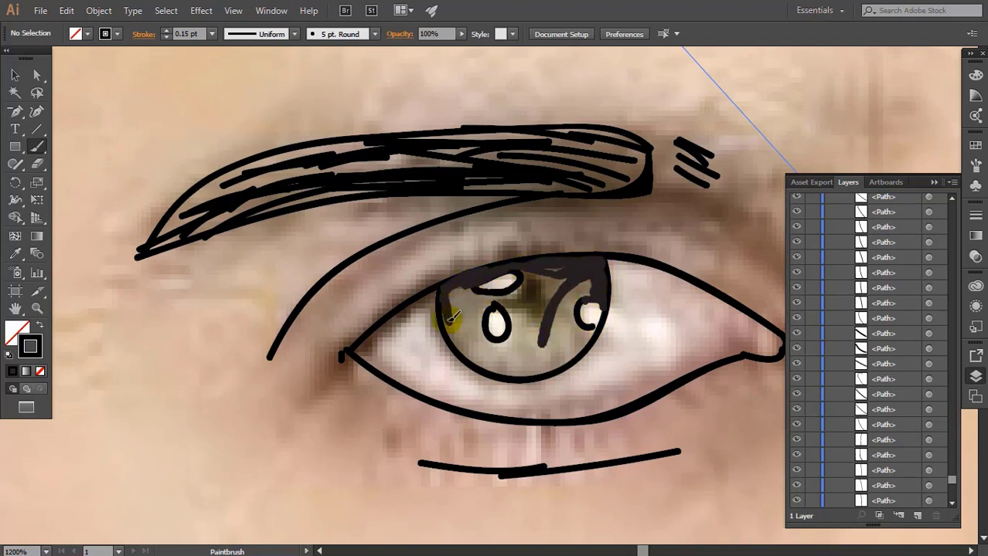
# Step: Shade the left iris's rim and its upper part with dense strokes around the highlights
pyautogui.moveTo(494, 365); pyautogui.dragTo(593, 321)
pyautogui.moveTo(562, 368); pyautogui.dragTo(535, 361)
pyautogui.hotkey('ctrl', '+')
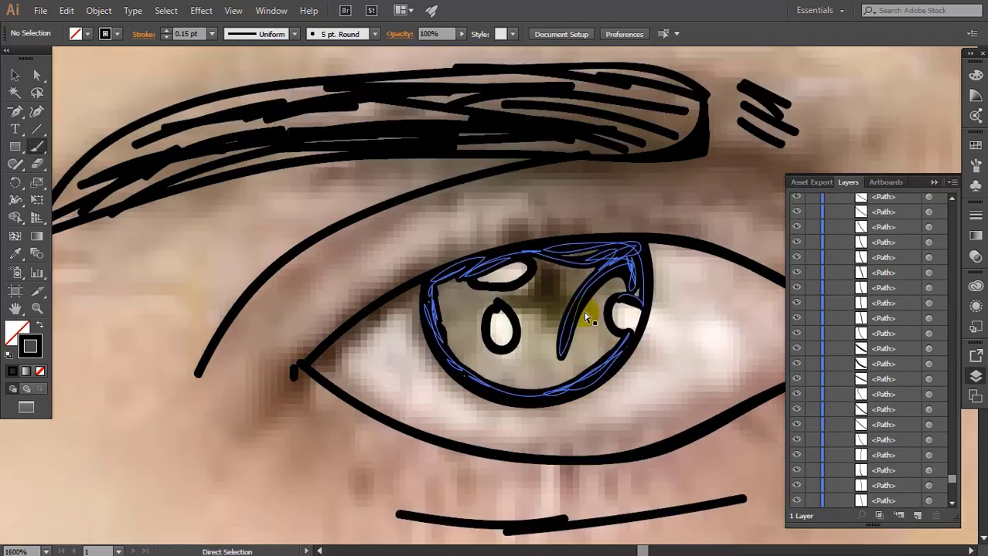
pyautogui.hotkey('ctrl', '+')
pyautogui.moveTo(501, 277)
pyautogui.mouseDown()
pyautogui.moveTo(535, 283)
pyautogui.moveTo(329, 306)
pyautogui.moveTo(332, 321)
pyautogui.moveTo(525, 313)
pyautogui.moveTo(591, 325)
pyautogui.moveTo(543, 344)
pyautogui.moveTo(540, 384)
pyautogui.moveTo(370, 348)
pyautogui.moveTo(381, 337)
pyautogui.mouseUp()
pyautogui.moveTo(492, 310); pyautogui.dragTo(482, 282)
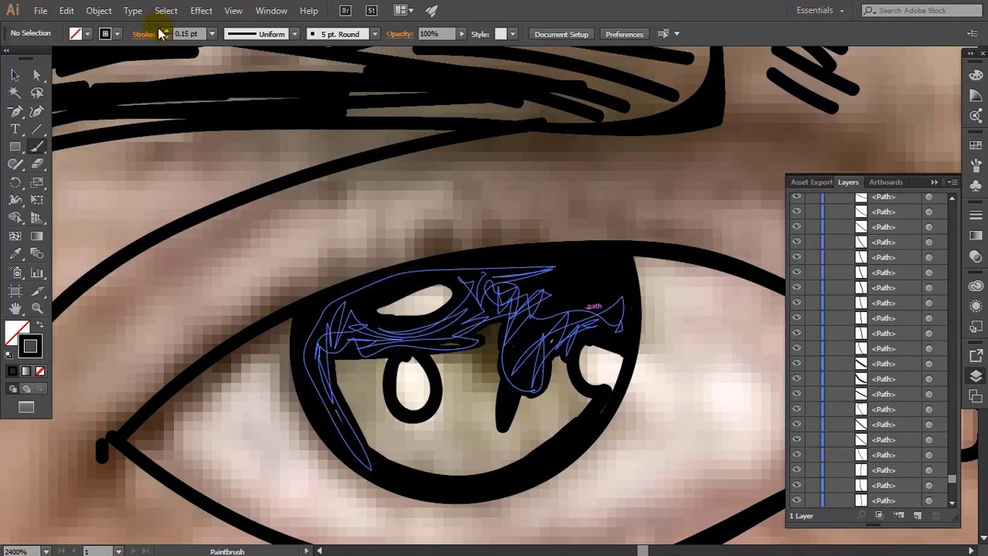
# Step: Set the stroke weight to 0.5 pt and fill the rest of the left iris solid black, leaving the highlights open
pyautogui.click(167, 31)
pyautogui.moveTo(335, 364); pyautogui.dragTo(374, 434)
pyautogui.hotkey('ctrl', 'z')
pyautogui.click(167, 37)
pyautogui.moveTo(336, 377); pyautogui.dragTo(340, 391)
pyautogui.hotkey('ctrl', 'z')
pyautogui.click(166, 37)
pyautogui.moveTo(321, 352)
pyautogui.mouseDown()
pyautogui.moveTo(459, 440)
pyautogui.moveTo(577, 396)
pyautogui.moveTo(591, 331)
pyautogui.moveTo(459, 430)
pyautogui.moveTo(375, 401)
pyautogui.mouseUp()
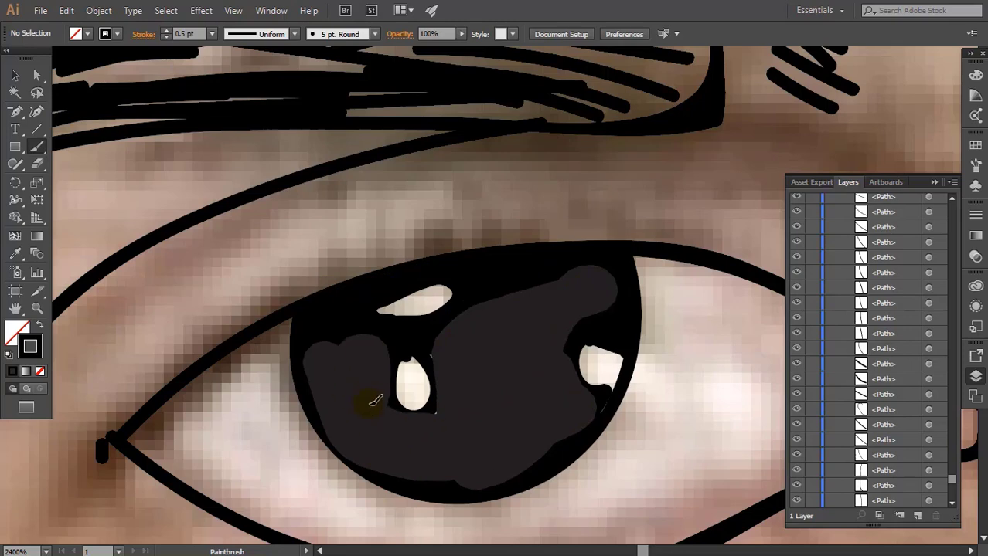
pyautogui.moveTo(454, 356); pyautogui.dragTo(591, 404)
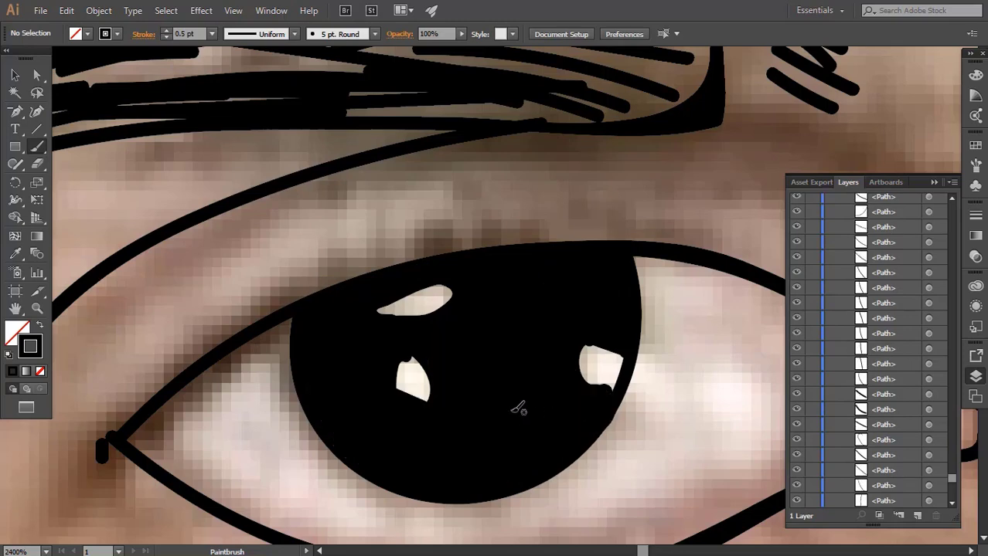
# Step: Set the stroke weight to 0.12 pt and add reinforcing strokes along the left eye's upper lid and outer corner
pyautogui.hotkey('ctrl', '-')
pyautogui.hotkey('ctrl', '-')
pyautogui.hotkey('ctrl', '-')
pyautogui.hotkey('ctrl', '+')
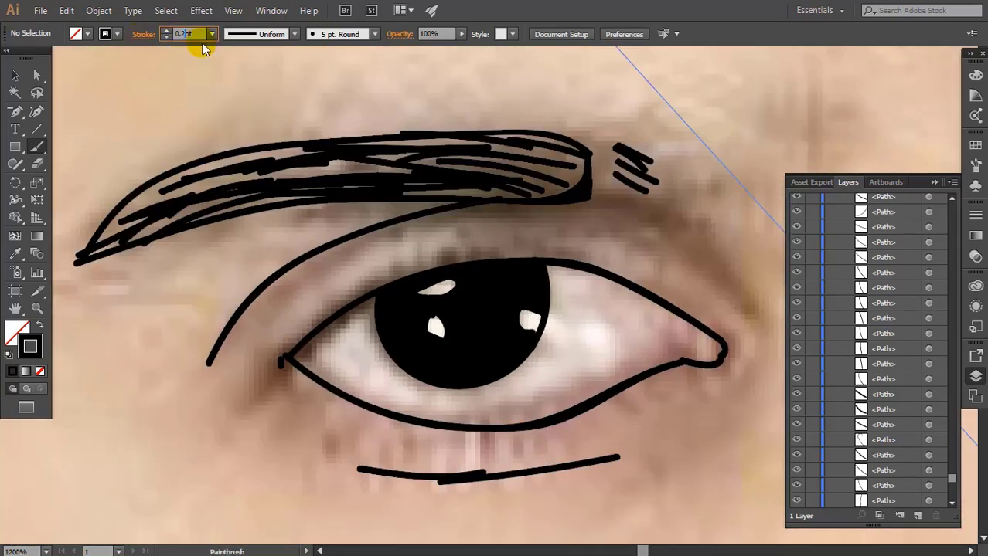
pyautogui.write('0.12')
pyautogui.press('Return')
pyautogui.moveTo(389, 98)
pyautogui.mouseDown()
pyautogui.moveTo(359, 108)
pyautogui.moveTo(292, 76)
pyautogui.mouseUp()
pyautogui.moveTo(186, 335); pyautogui.dragTo(261, 273)
pyautogui.moveTo(219, 304)
pyautogui.mouseDown()
pyautogui.moveTo(371, 234)
pyautogui.moveTo(463, 229)
pyautogui.mouseUp()
pyautogui.moveTo(519, 266); pyautogui.dragTo(490, 225)
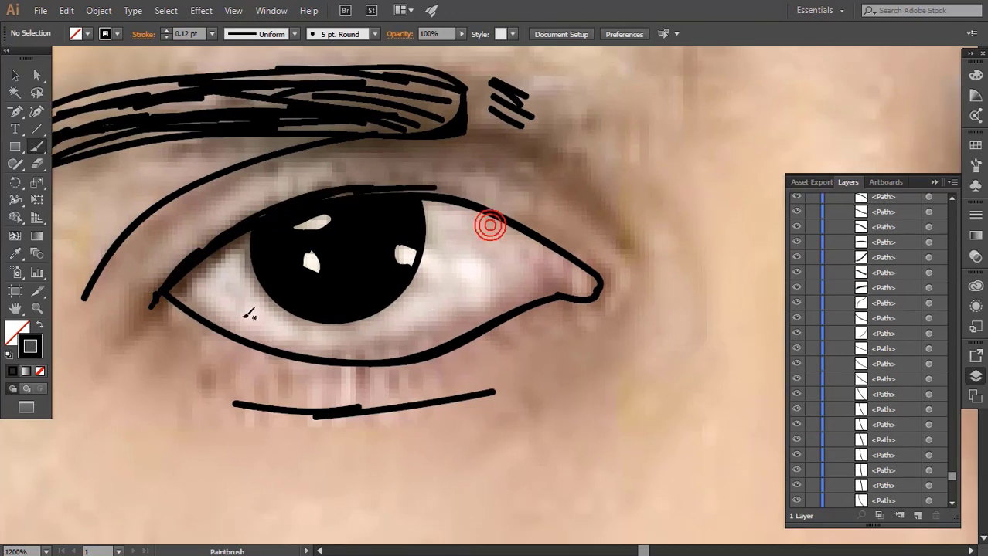
# Step: Thicken the left eye's lower lid and extend the thin curved lines beneath it toward the inner corner
pyautogui.moveTo(159, 295); pyautogui.dragTo(213, 334)
pyautogui.moveTo(190, 312); pyautogui.dragTo(449, 343)
pyautogui.moveTo(244, 417); pyautogui.dragTo(412, 422)
pyautogui.moveTo(346, 424); pyautogui.dragTo(551, 383)
pyautogui.moveTo(536, 386); pyautogui.dragTo(560, 366)
# Step: Outline the right eyebrow over the photo and fill it with dense hair strokes
pyautogui.hotkey('ctrl', '-')
pyautogui.hotkey('ctrl', '-')
pyautogui.moveTo(447, 414); pyautogui.dragTo(321, 481)
pyautogui.moveTo(187, 363); pyautogui.dragTo(154, 393)
pyautogui.moveTo(419, 322)
pyautogui.mouseDown()
pyautogui.moveTo(215, 334)
pyautogui.moveTo(319, 345)
pyautogui.mouseUp()
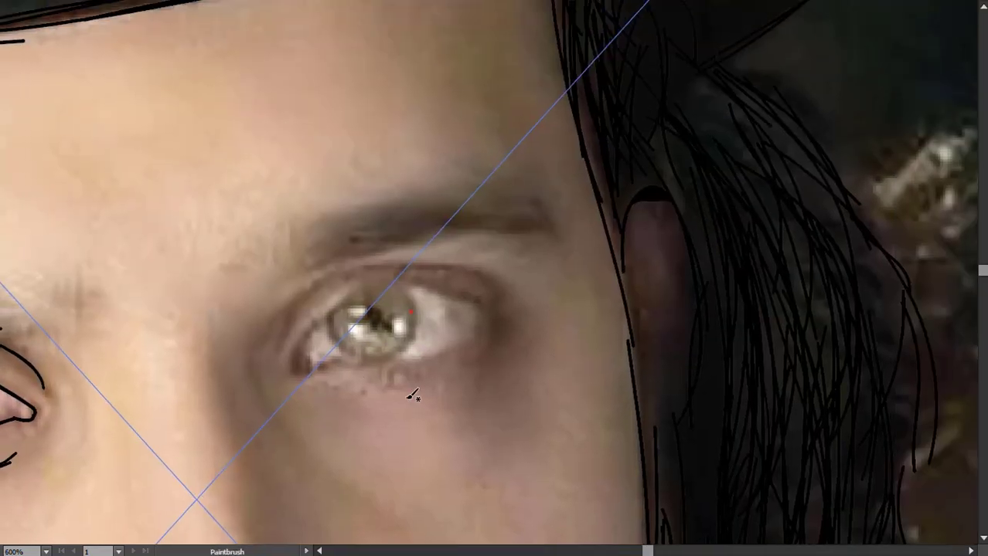
pyautogui.moveTo(319, 219); pyautogui.dragTo(317, 258)
pyautogui.moveTo(535, 207); pyautogui.dragTo(302, 266)
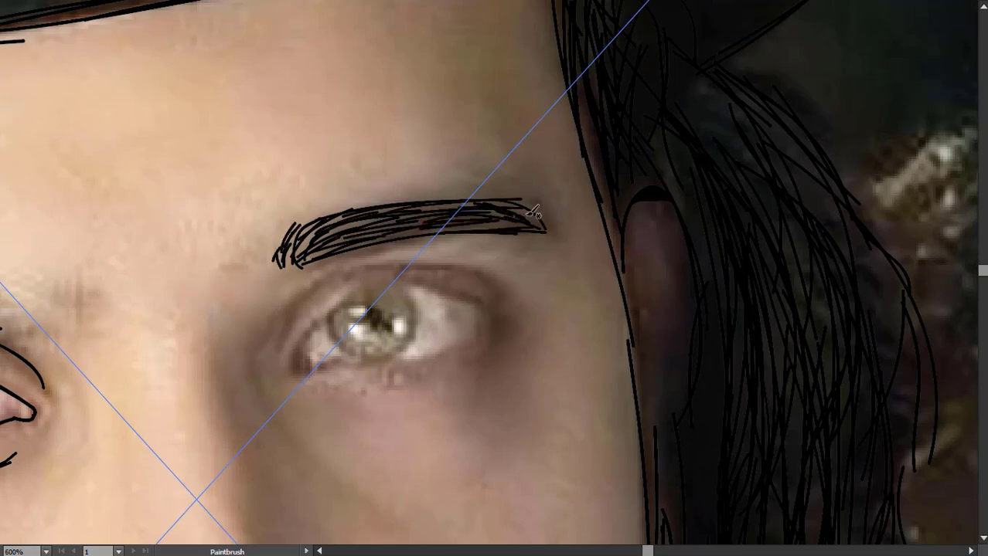
# Step: Draw the crease curve above the right eye and a curved line running down the nose side from its inner corner
pyautogui.moveTo(187, 211); pyautogui.dragTo(581, 198)
pyautogui.moveTo(454, 287); pyautogui.dragTo(461, 312)
pyautogui.moveTo(699, 306)
pyautogui.mouseDown()
pyautogui.moveTo(678, 276)
pyautogui.moveTo(490, 272)
pyautogui.mouseUp()
pyautogui.moveTo(439, 313)
pyautogui.mouseDown()
pyautogui.moveTo(472, 262)
pyautogui.moveTo(683, 229)
pyautogui.moveTo(484, 433)
pyautogui.mouseUp()
pyautogui.moveTo(553, 420); pyautogui.dragTo(505, 413)
pyautogui.hotkey('ctrl', 'z')
pyautogui.moveTo(395, 325); pyautogui.dragTo(446, 435)
pyautogui.moveTo(472, 435)
pyautogui.mouseDown()
pyautogui.moveTo(414, 354)
pyautogui.moveTo(462, 415)
pyautogui.mouseUp()
pyautogui.hotkey('ctrl', 'z')
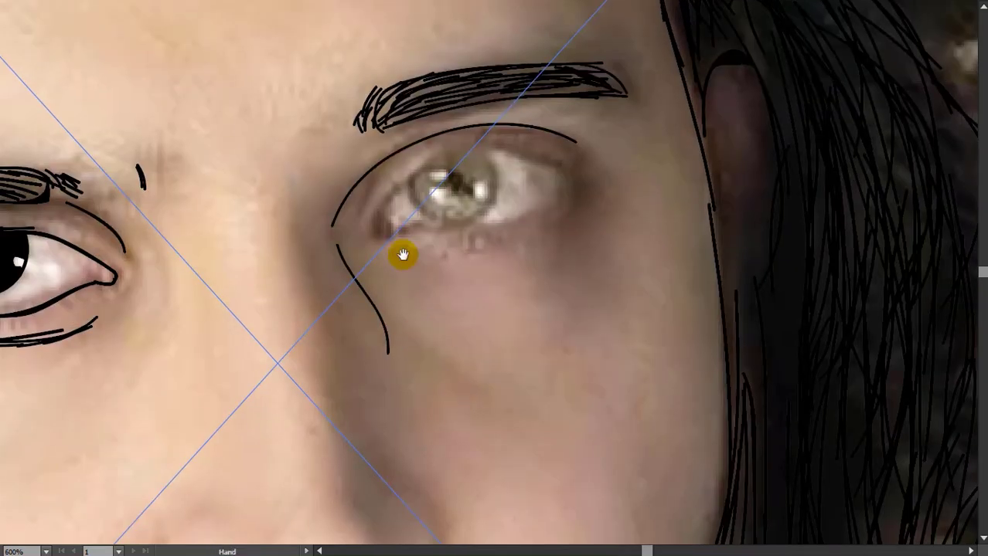
# Step: Outline the right eye with an arched upper lid stroke and a lower lid curve meeting it at both corners
pyautogui.moveTo(403, 255); pyautogui.dragTo(426, 389)
pyautogui.moveTo(395, 378)
pyautogui.mouseDown()
pyautogui.moveTo(449, 297)
pyautogui.moveTo(595, 306)
pyautogui.moveTo(459, 292)
pyautogui.moveTo(595, 307)
pyautogui.mouseUp()
pyautogui.hotkey('ctrl', 'z')
pyautogui.hotkey('ctrl', 'z')
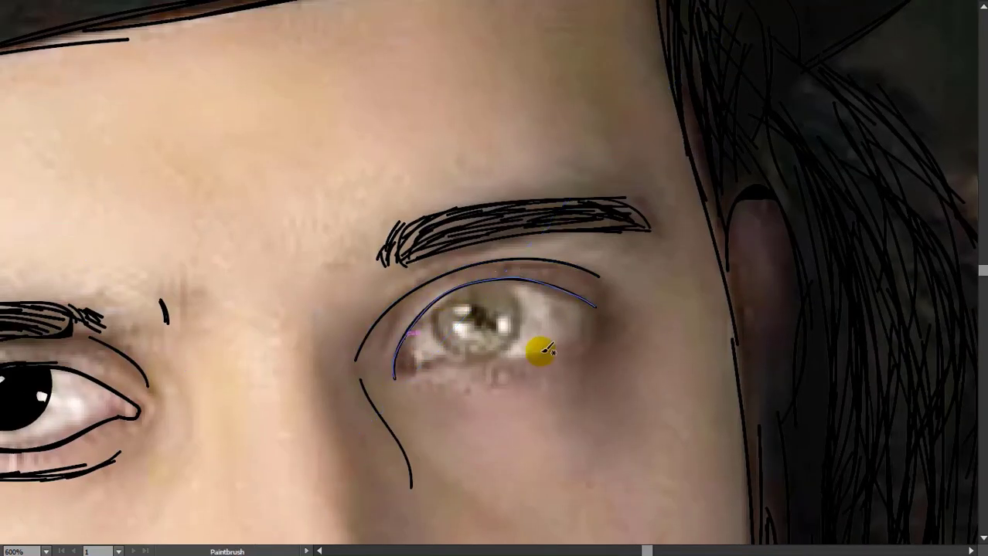
pyautogui.moveTo(541, 353); pyautogui.dragTo(544, 382)
pyautogui.moveTo(395, 406)
pyautogui.mouseDown()
pyautogui.moveTo(543, 386)
pyautogui.moveTo(596, 340)
pyautogui.mouseUp()
pyautogui.hotkey('ctrl', '+')
pyautogui.moveTo(420, 497); pyautogui.dragTo(408, 393)
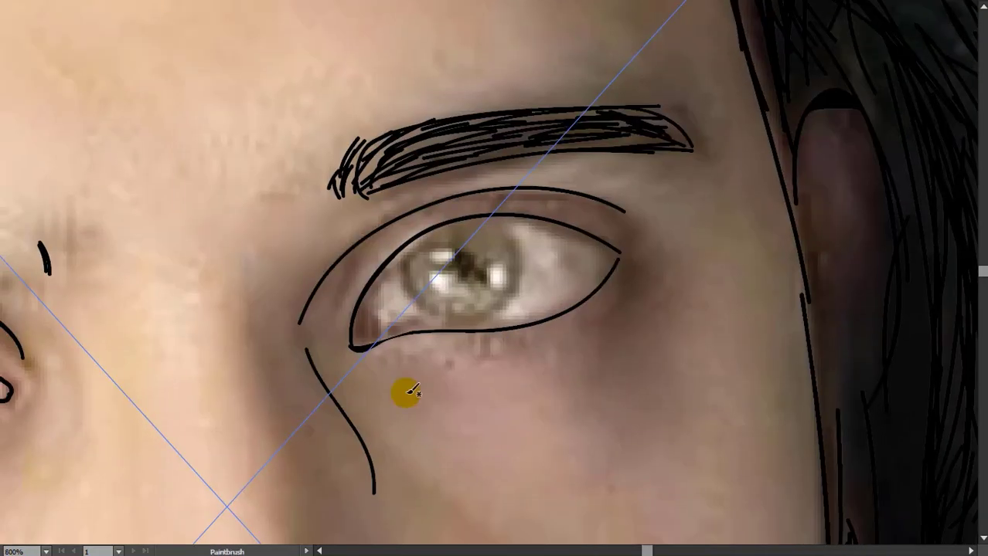
# Step: Draw the right eye's round iris with three small highlight outlines and add short marks in the inner corner
pyautogui.hotkey('ctrl', '+')
pyautogui.moveTo(469, 273)
pyautogui.mouseDown()
pyautogui.moveTo(489, 315)
pyautogui.moveTo(517, 329)
pyautogui.mouseUp()
pyautogui.moveTo(355, 401); pyautogui.dragTo(371, 421)
pyautogui.moveTo(422, 288)
pyautogui.mouseDown()
pyautogui.moveTo(489, 399)
pyautogui.moveTo(553, 241)
pyautogui.mouseUp()
pyautogui.moveTo(422, 286); pyautogui.dragTo(447, 268)
pyautogui.moveTo(451, 315); pyautogui.dragTo(449, 334)
pyautogui.moveTo(544, 320); pyautogui.dragTo(548, 316)
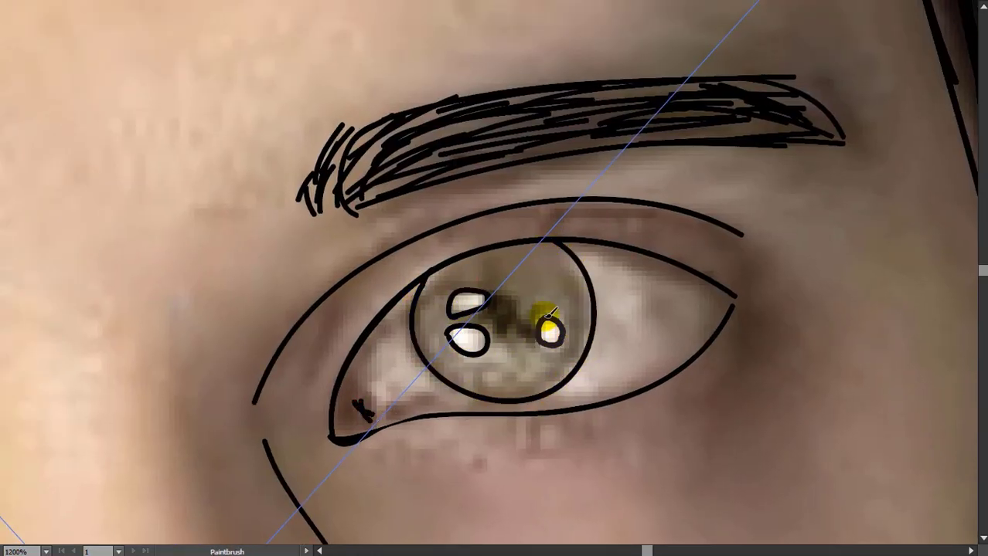
# Step: Set the stroke weight to 0.5 pt and fill the right iris's rim, centre and right half solid black
pyautogui.press('Tab')
pyautogui.click(166, 32)
pyautogui.moveTo(460, 313); pyautogui.dragTo(544, 309)
pyautogui.hotkey('ctrl', 'z')
pyautogui.click(166, 37)
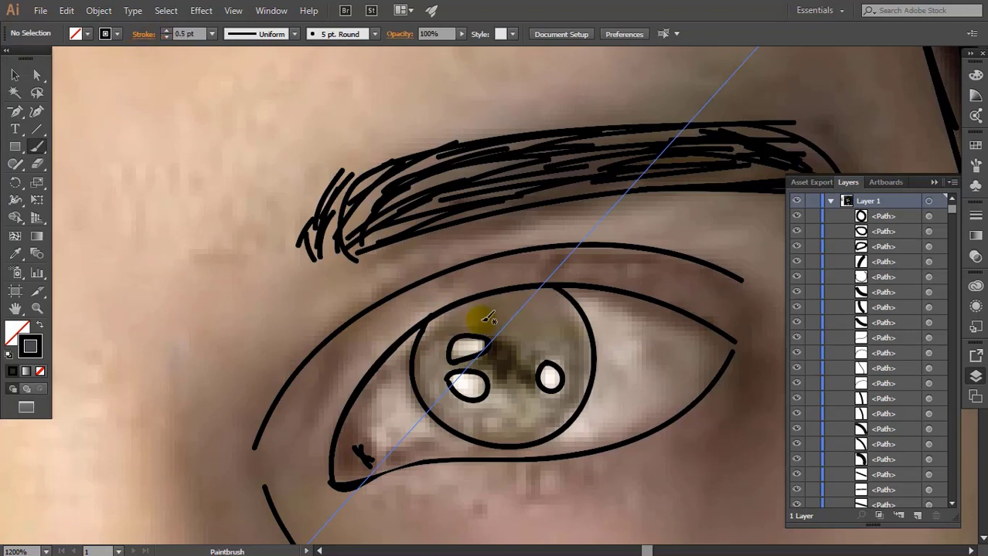
pyautogui.moveTo(485, 319)
pyautogui.mouseDown()
pyautogui.moveTo(578, 352)
pyautogui.moveTo(437, 326)
pyautogui.moveTo(435, 378)
pyautogui.moveTo(529, 430)
pyautogui.moveTo(547, 392)
pyautogui.moveTo(452, 326)
pyautogui.moveTo(530, 336)
pyautogui.mouseUp()
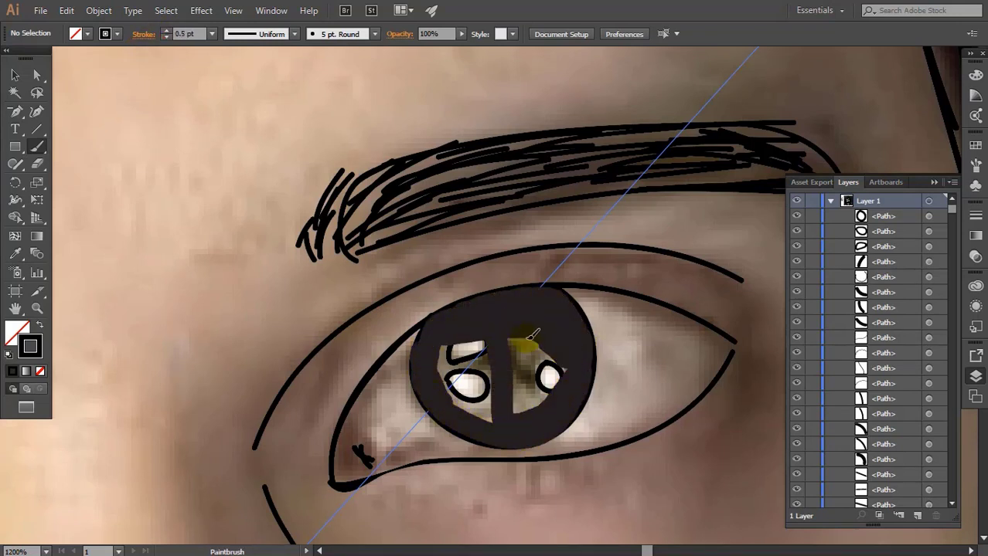
pyautogui.moveTo(547, 393); pyautogui.dragTo(521, 408)
# Step: Set the stroke weight to 0.15 pt and fill the gaps around the right iris's two left highlights
pyautogui.click(166, 37)
pyautogui.click(166, 37)
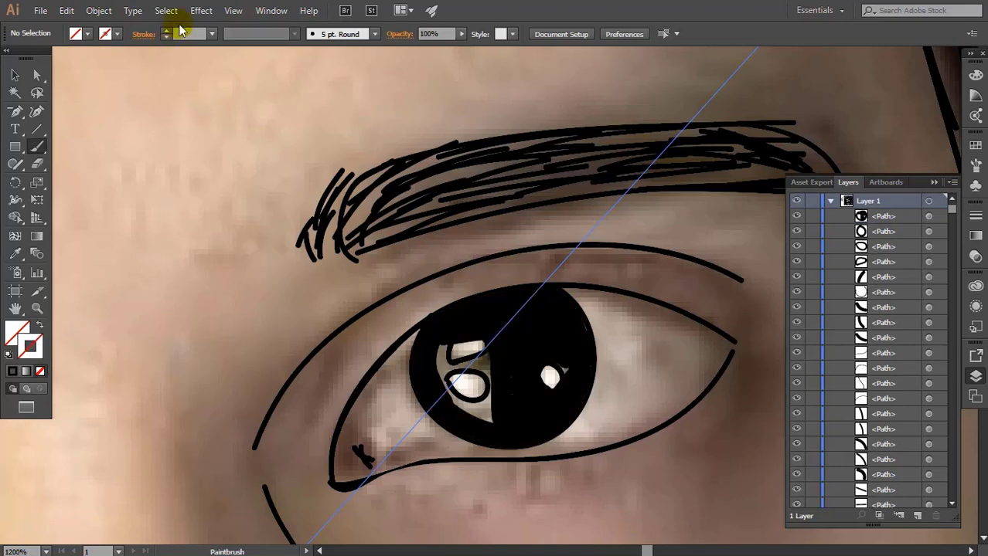
pyautogui.click(166, 32)
pyautogui.moveTo(177, 33); pyautogui.dragTo(250, 63)
pyautogui.write('0.15')
pyautogui.press('Return')
pyautogui.hotkey('ctrl', '+')
pyautogui.hotkey('ctrl', '+')
pyautogui.moveTo(414, 263); pyautogui.dragTo(355, 152)
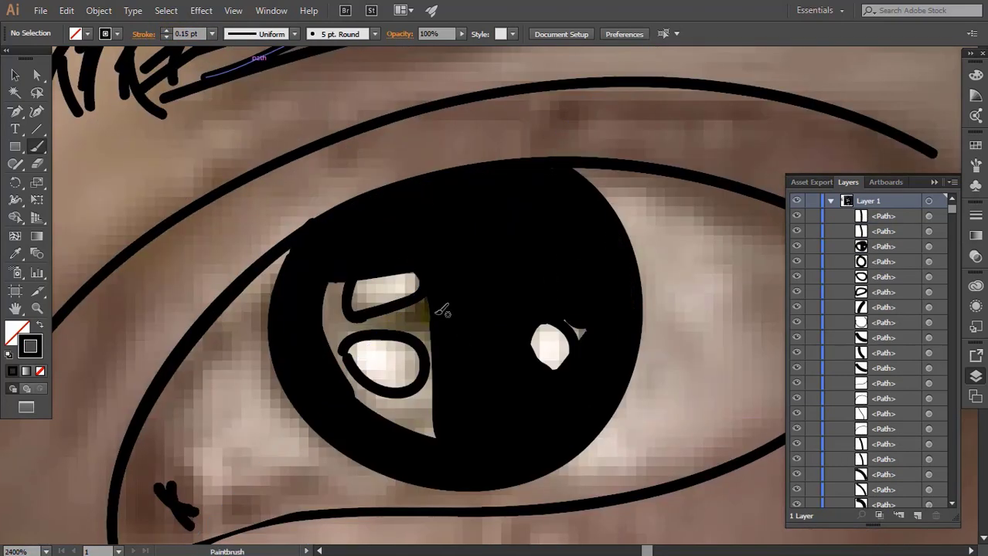
pyautogui.moveTo(434, 308)
pyautogui.mouseDown()
pyautogui.moveTo(324, 286)
pyautogui.moveTo(425, 329)
pyautogui.mouseUp()
pyautogui.moveTo(437, 363)
pyautogui.mouseDown()
pyautogui.moveTo(397, 402)
pyautogui.moveTo(325, 340)
pyautogui.moveTo(406, 398)
pyautogui.moveTo(354, 303)
pyautogui.moveTo(333, 369)
pyautogui.mouseUp()
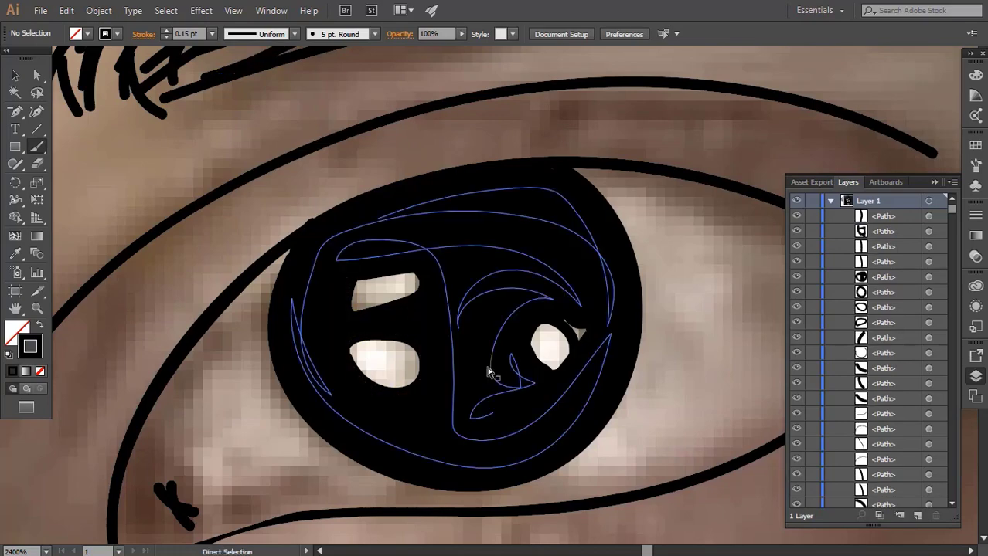
# Step: Fill the small remaining gap beside the right iris's rightmost highlight
pyautogui.click(490, 370)
pyautogui.hotkey('ctrl', '-')
pyautogui.hotkey('ctrl', '-')
pyautogui.hotkey('ctrl', '-')
pyautogui.hotkey('ctrl', '-')
pyautogui.hotkey('ctrl', '-')
pyautogui.hotkey('ctrl', '-')
pyautogui.hotkey('ctrl', '+')
pyautogui.hotkey('ctrl', '+')
pyautogui.hotkey('ctrl', '+')
pyautogui.hotkey('ctrl', '+')
pyautogui.hotkey('ctrl', '+')
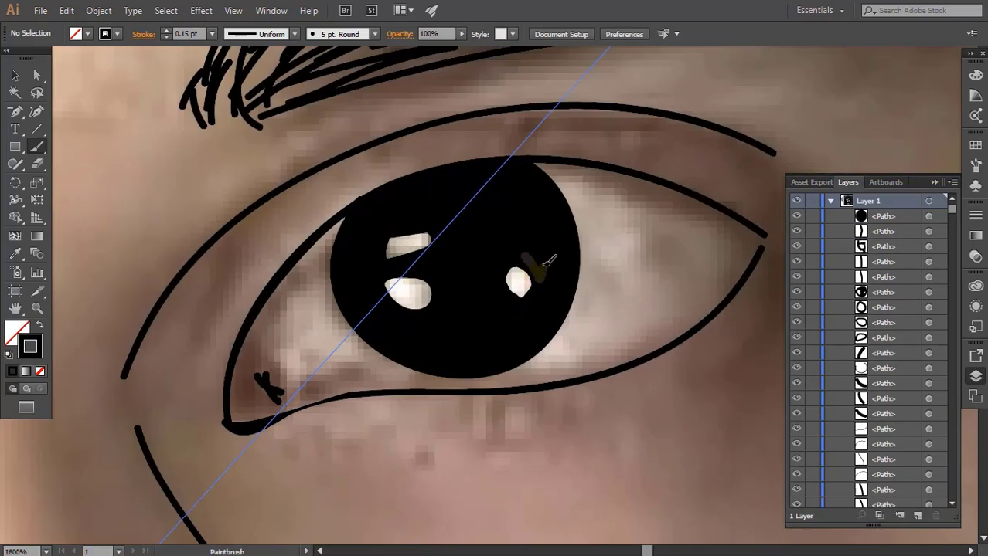
pyautogui.moveTo(544, 266); pyautogui.dragTo(550, 258)
# Step: Review the traced eyes against the whole portrait and examine the nose area
pyautogui.hotkey('ctrl', '-')
pyautogui.hotkey('ctrl', '-')
pyautogui.hotkey('ctrl', '-')
pyautogui.hotkey('ctrl', '-')
pyautogui.hotkey('ctrl', '-')
pyautogui.hotkey('ctrl', '-')
pyautogui.hotkey('ctrl', '-')
pyautogui.hotkey('ctrl', '-')
pyautogui.hotkey('ctrl', '-')
pyautogui.hotkey('ctrl', '+')
pyautogui.hotkey('ctrl', '+')
pyautogui.hotkey('ctrl', '+')
pyautogui.hotkey('ctrl', '+')
pyautogui.hotkey('ctrl', '+')
pyautogui.moveTo(170, 511)
pyautogui.mouseDown()
pyautogui.moveTo(267, 312)
pyautogui.moveTo(259, 274)
pyautogui.mouseUp()
pyautogui.scroll(3, 533, 234)
pyautogui.press('a')
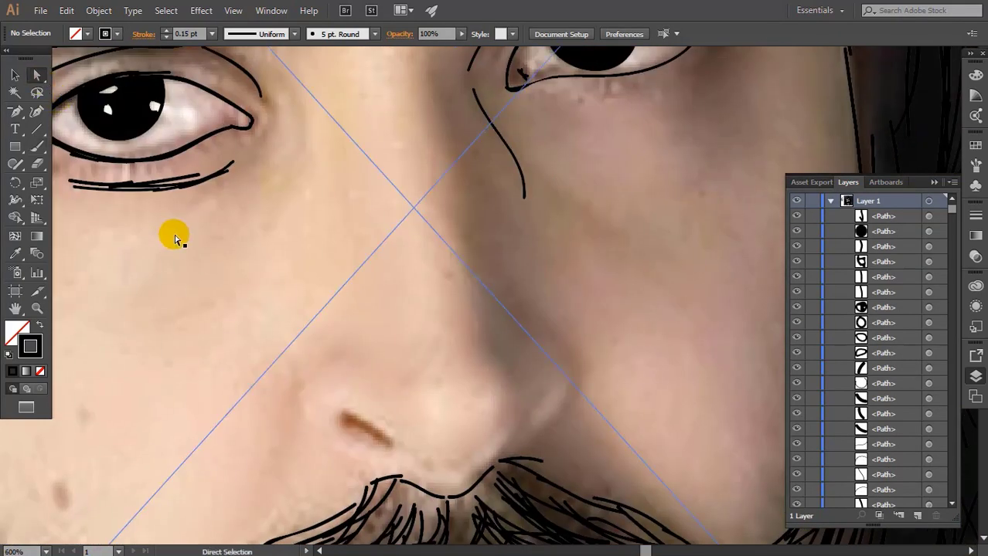
# Step: Set the stroke weight to 0.12 pt and outline the left and right wings of the nose with curved strokes
pyautogui.moveTo(507, 299); pyautogui.dragTo(540, 232)
pyautogui.moveTo(364, 292)
pyautogui.mouseDown()
pyautogui.moveTo(344, 309)
pyautogui.moveTo(371, 383)
pyautogui.mouseUp()
pyautogui.hotkey('ctrl', 'z')
pyautogui.doubleClick(187, 34)
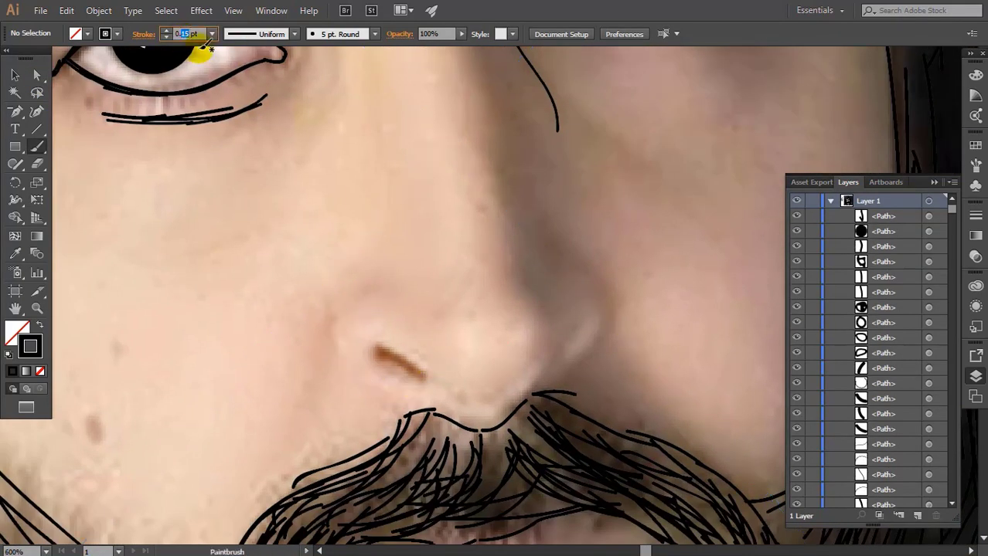
pyautogui.write('12')
pyautogui.press('Return')
pyautogui.moveTo(376, 308)
pyautogui.mouseDown()
pyautogui.moveTo(412, 242)
pyautogui.moveTo(447, 337)
pyautogui.mouseUp()
pyautogui.moveTo(633, 295); pyautogui.dragTo(601, 292)
# Step: Draw the shadow line down the right side of the nose bridge, replacing the first attempt
pyautogui.moveTo(558, 201)
pyautogui.mouseDown()
pyautogui.moveTo(589, 295)
pyautogui.moveTo(585, 439)
pyautogui.mouseUp()
pyautogui.moveTo(467, 112); pyautogui.dragTo(494, 298)
pyautogui.hotkey('ctrl', 'z')
pyautogui.moveTo(462, 82)
pyautogui.mouseDown()
pyautogui.moveTo(505, 306)
pyautogui.moveTo(493, 279)
pyautogui.mouseUp()
# Step: Fill the left nostril with dense short black strokes
pyautogui.moveTo(392, 404)
pyautogui.mouseDown()
pyautogui.moveTo(383, 314)
pyautogui.moveTo(365, 338)
pyautogui.mouseUp()
pyautogui.moveTo(367, 326); pyautogui.dragTo(401, 354)
pyautogui.moveTo(375, 333)
pyautogui.mouseDown()
pyautogui.moveTo(402, 356)
pyautogui.moveTo(365, 336)
pyautogui.mouseUp()
pyautogui.moveTo(367, 326)
pyautogui.mouseDown()
pyautogui.moveTo(370, 343)
pyautogui.moveTo(402, 354)
pyautogui.mouseUp()
pyautogui.moveTo(377, 327); pyautogui.dragTo(366, 339)
pyautogui.moveTo(368, 328); pyautogui.dragTo(386, 341)
pyautogui.moveTo(374, 325); pyautogui.dragTo(367, 336)
pyautogui.moveTo(373, 324); pyautogui.dragTo(368, 337)
# Step: Draw the curved lines under the nose tip and thicken the lower end of the left nostril
pyautogui.moveTo(520, 347); pyautogui.dragTo(510, 317)
pyautogui.moveTo(543, 283); pyautogui.dragTo(527, 311)
pyautogui.moveTo(531, 306); pyautogui.dragTo(484, 342)
pyautogui.moveTo(395, 347); pyautogui.dragTo(431, 354)
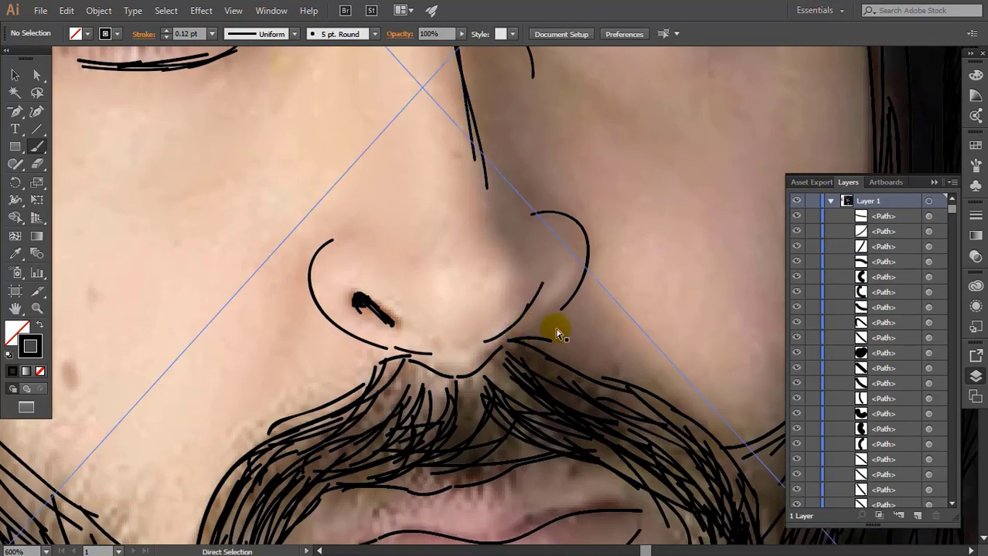
pyautogui.moveTo(470, 272); pyautogui.dragTo(437, 286)
pyautogui.moveTo(328, 314); pyautogui.dragTo(354, 335)
pyautogui.moveTo(336, 322); pyautogui.dragTo(364, 342)
# Step: Reinforce the nose bridge line with additional thin overlapping strokes
pyautogui.moveTo(432, 158); pyautogui.dragTo(419, 263)
pyautogui.moveTo(423, 204); pyautogui.dragTo(443, 300)
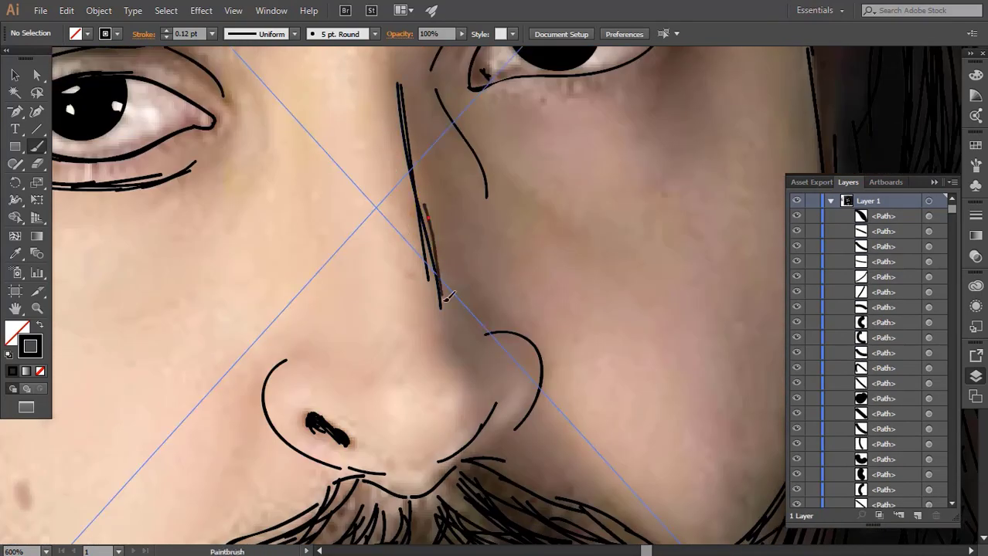
pyautogui.moveTo(413, 124); pyautogui.dragTo(438, 225)
pyautogui.moveTo(389, 68)
pyautogui.mouseDown()
pyautogui.moveTo(443, 297)
pyautogui.moveTo(493, 345)
pyautogui.mouseUp()
# Step: Add thin sketchy strokes along the lower edge of the hat brim above the forehead
pyautogui.hotkey('ctrl', '-')
pyautogui.hotkey('ctrl', '-')
pyautogui.hotkey('ctrl', '-')
pyautogui.hotkey('ctrl', '-')
pyautogui.hotkey('ctrl', '+')
pyautogui.moveTo(307, 312); pyautogui.dragTo(431, 275)
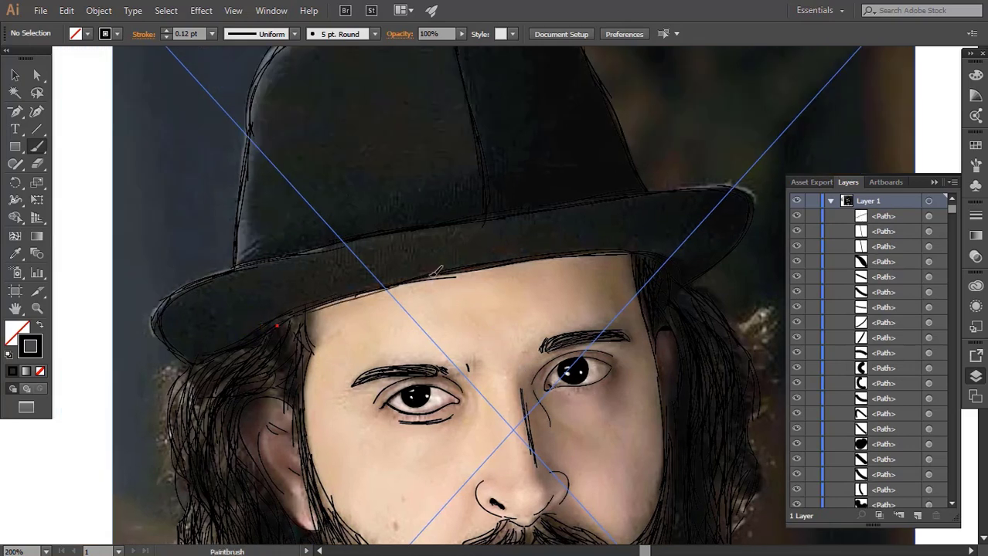
# Step: Retrace the right side of the hat crown and the right end of the brim with thin strokes
pyautogui.moveTo(475, 302); pyautogui.dragTo(407, 401)
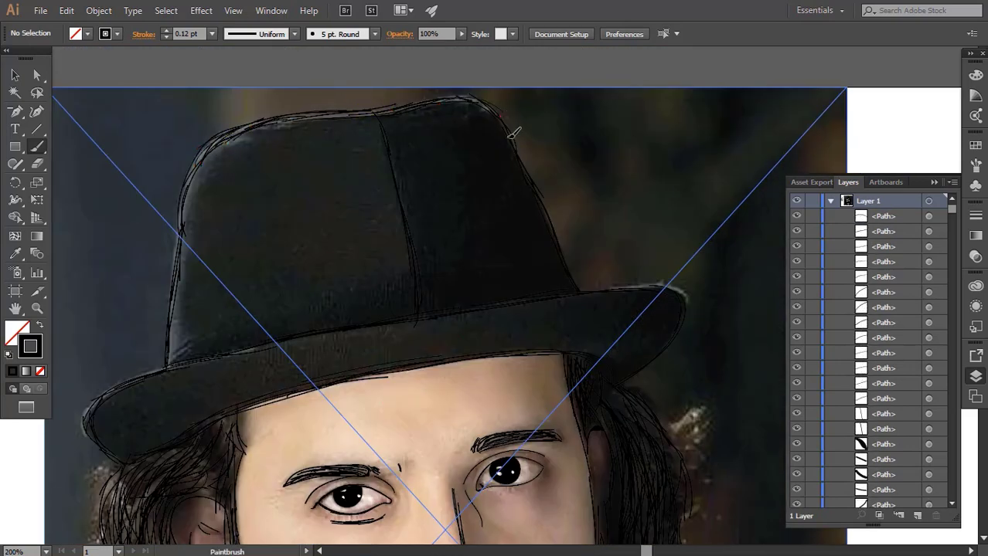
pyautogui.moveTo(509, 139); pyautogui.dragTo(582, 287)
pyautogui.hotkey('ctrl', 'z')
pyautogui.moveTo(523, 174)
pyautogui.mouseDown()
pyautogui.moveTo(566, 290)
pyautogui.moveTo(636, 287)
pyautogui.mouseUp()
pyautogui.moveTo(576, 291)
pyautogui.mouseDown()
pyautogui.moveTo(637, 287)
pyautogui.moveTo(650, 371)
pyautogui.mouseUp()
pyautogui.moveTo(613, 383); pyautogui.dragTo(642, 282)
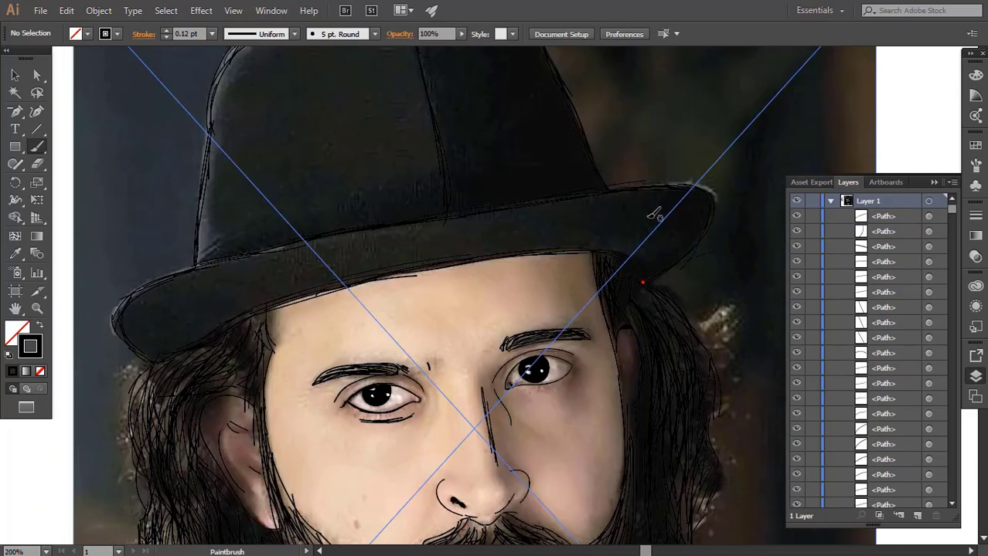
# Step: Add fine hair strokes below the hat brim and around the left ear
pyautogui.moveTo(413, 273); pyautogui.dragTo(594, 178)
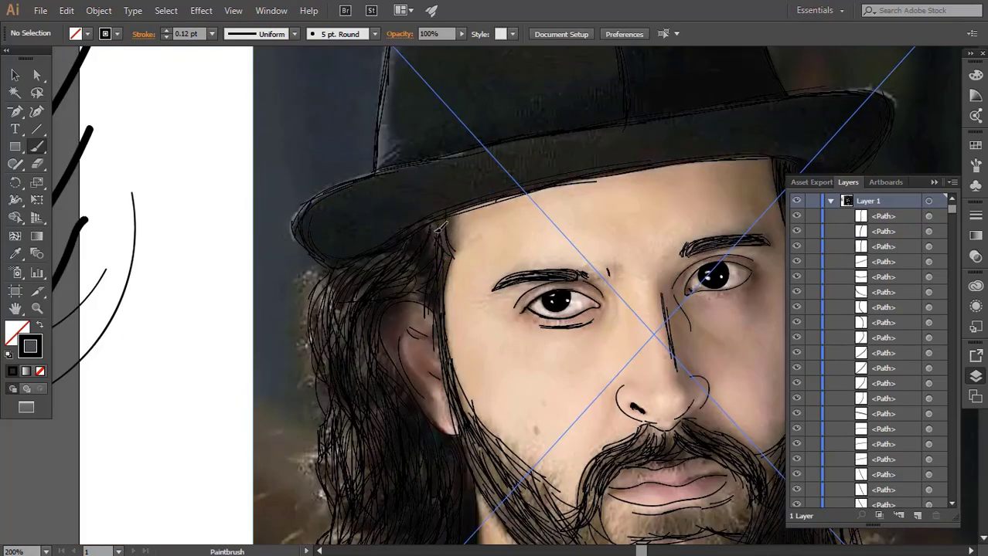
pyautogui.moveTo(409, 290); pyautogui.dragTo(433, 223)
pyautogui.moveTo(399, 265); pyautogui.dragTo(402, 295)
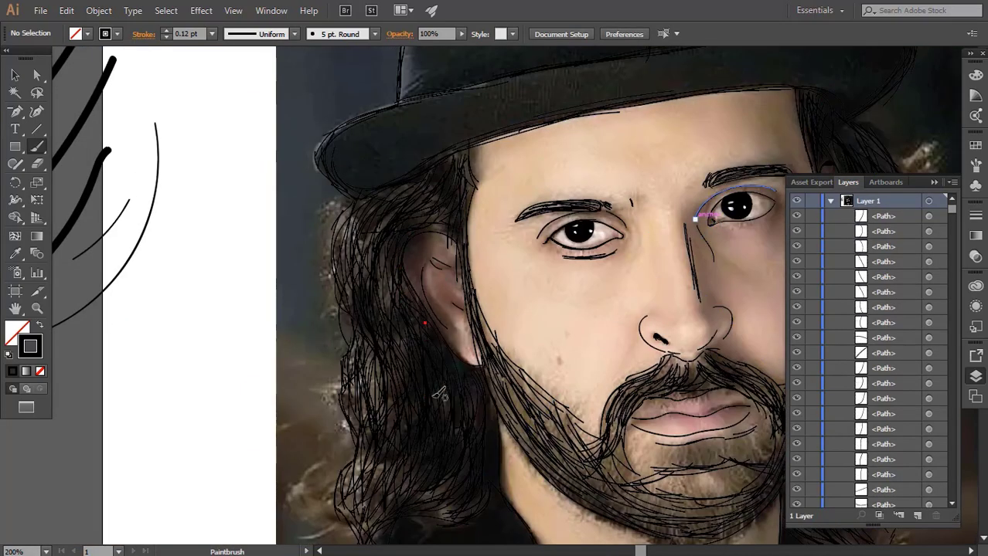
pyautogui.moveTo(439, 394); pyautogui.dragTo(450, 252)
# Step: Toggle the linked portrait photo's visibility to check the line art on its own
pyautogui.hotkey('ctrl', '-')
pyautogui.hotkey('ctrl', '-')
pyautogui.hotkey('ctrl', '-')
pyautogui.hotkey('ctrl', '+')
pyautogui.scroll(-10, 951, 215)
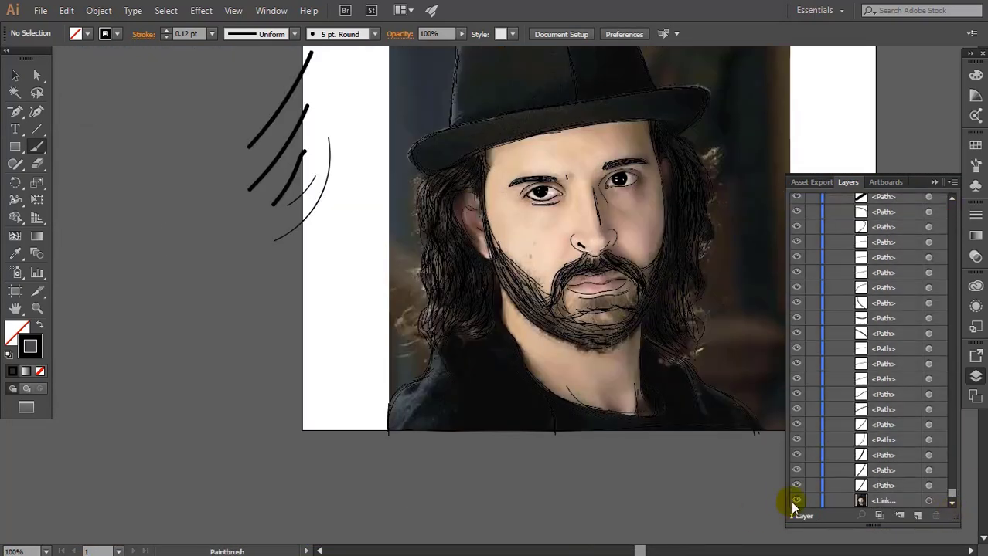
pyautogui.click(796, 501)
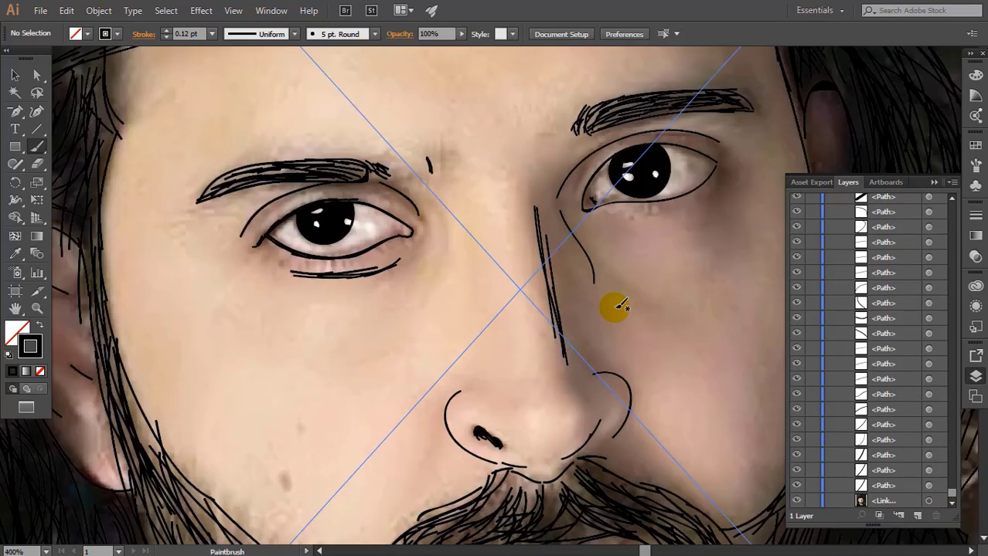
# Step: Add short second contour strokes along the left and right wings of the nose
pyautogui.scroll(-2, 594, 265)
pyautogui.hotkey('ctrl', 'z')
pyautogui.moveTo(599, 260); pyautogui.dragTo(567, 304)
pyautogui.moveTo(527, 281); pyautogui.dragTo(555, 326)
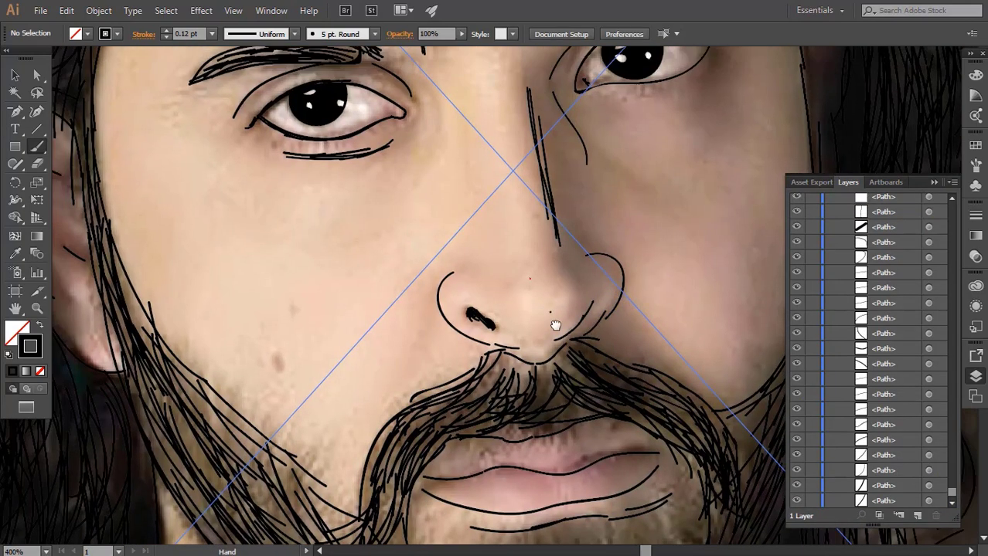
pyautogui.moveTo(494, 260); pyautogui.dragTo(484, 308)
pyautogui.moveTo(436, 340)
pyautogui.mouseDown()
pyautogui.moveTo(441, 379)
pyautogui.moveTo(424, 349)
pyautogui.mouseUp()
pyautogui.moveTo(413, 341); pyautogui.dragTo(433, 368)
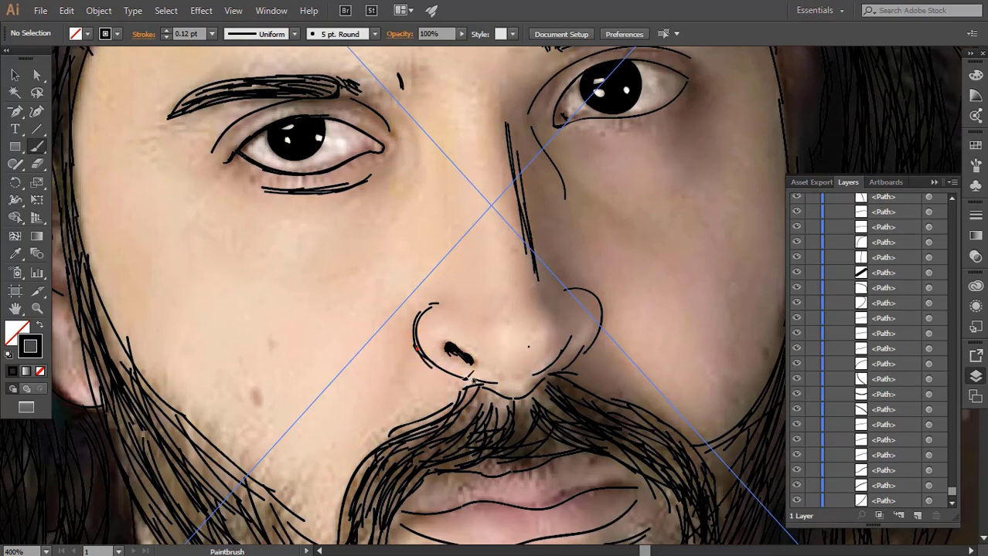
pyautogui.moveTo(572, 289)
pyautogui.mouseDown()
pyautogui.moveTo(599, 332)
pyautogui.moveTo(589, 345)
pyautogui.mouseUp()
# Step: Draw a second short vertical frown line between the eyebrows
pyautogui.moveTo(521, 147); pyautogui.dragTo(523, 229)
pyautogui.moveTo(440, 132); pyautogui.dragTo(495, 234)
pyautogui.moveTo(471, 254); pyautogui.dragTo(473, 270)
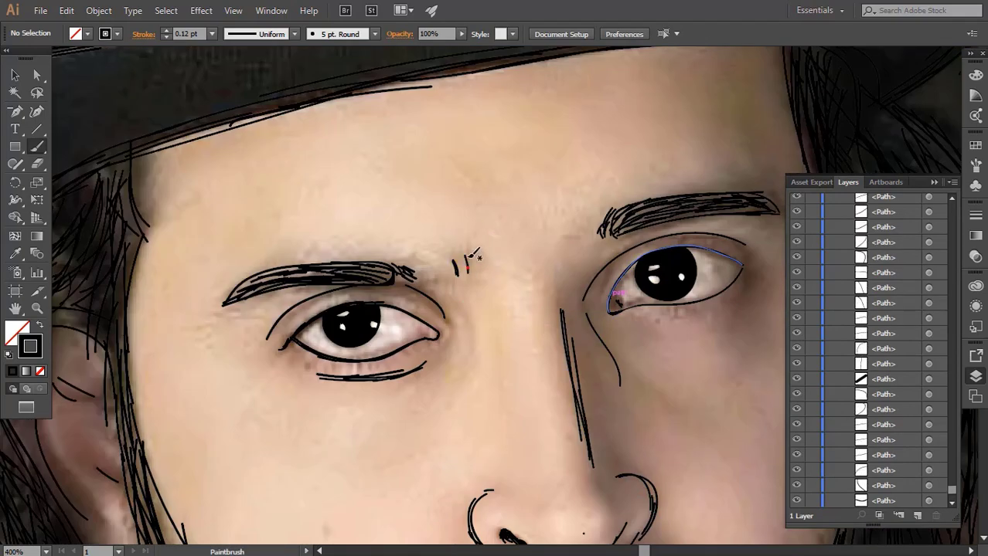
# Step: Add more fine hair strokes between the hat brim and the top of the left ear
pyautogui.moveTo(427, 206); pyautogui.dragTo(429, 362)
pyautogui.moveTo(151, 311)
pyautogui.mouseDown()
pyautogui.moveTo(158, 379)
pyautogui.moveTo(243, 233)
pyautogui.mouseUp()
pyautogui.moveTo(231, 253); pyautogui.dragTo(223, 347)
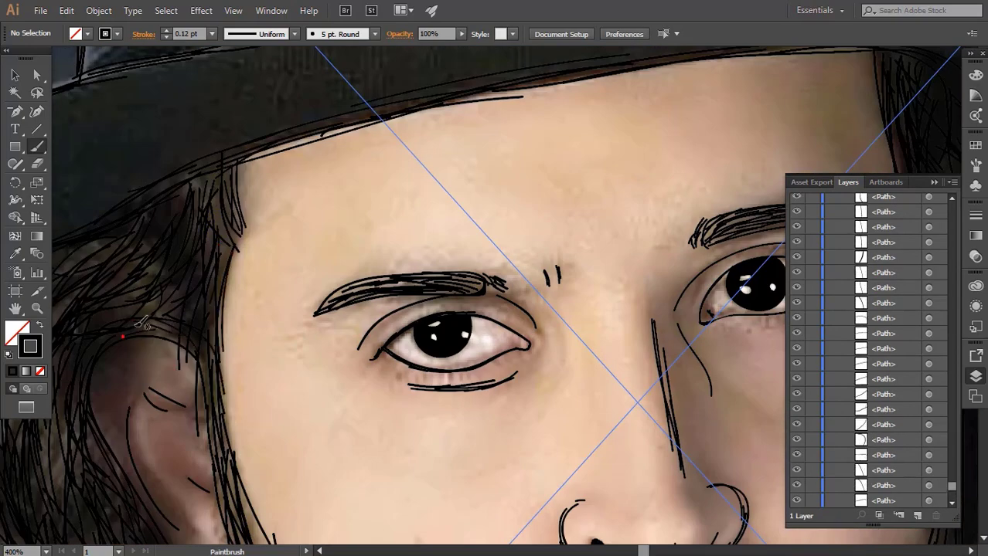
pyautogui.moveTo(178, 200); pyautogui.dragTo(153, 232)
# Step: Add short second contour strokes along the inner folds of the left ear
pyautogui.hotkey('ctrl', '-')
pyautogui.hotkey('ctrl', '-')
pyautogui.moveTo(765, 355); pyautogui.dragTo(681, 265)
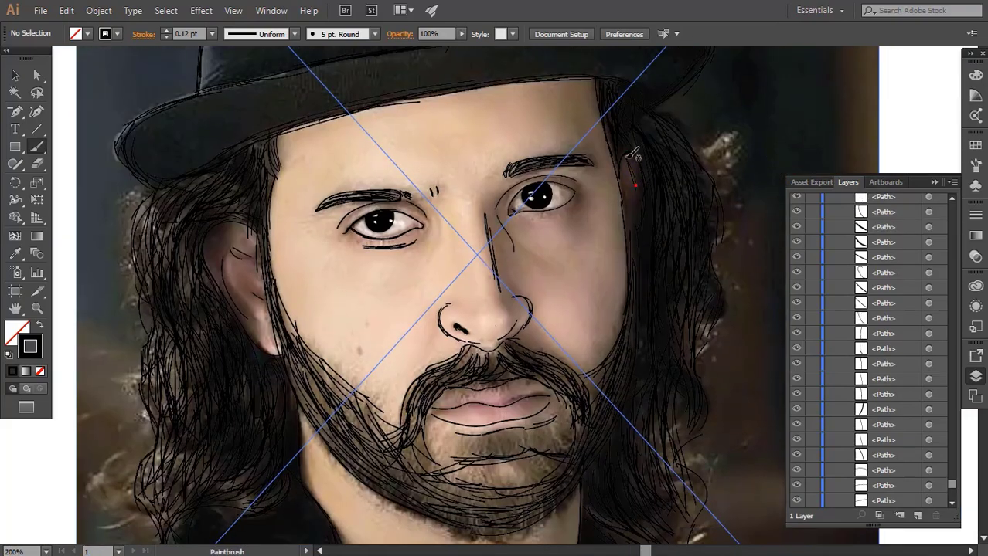
pyautogui.moveTo(561, 255); pyautogui.dragTo(599, 265)
pyautogui.scroll(3, 272, 303)
pyautogui.moveTo(457, 432); pyautogui.dragTo(676, 332)
pyautogui.hotkey('ctrl', 'z')
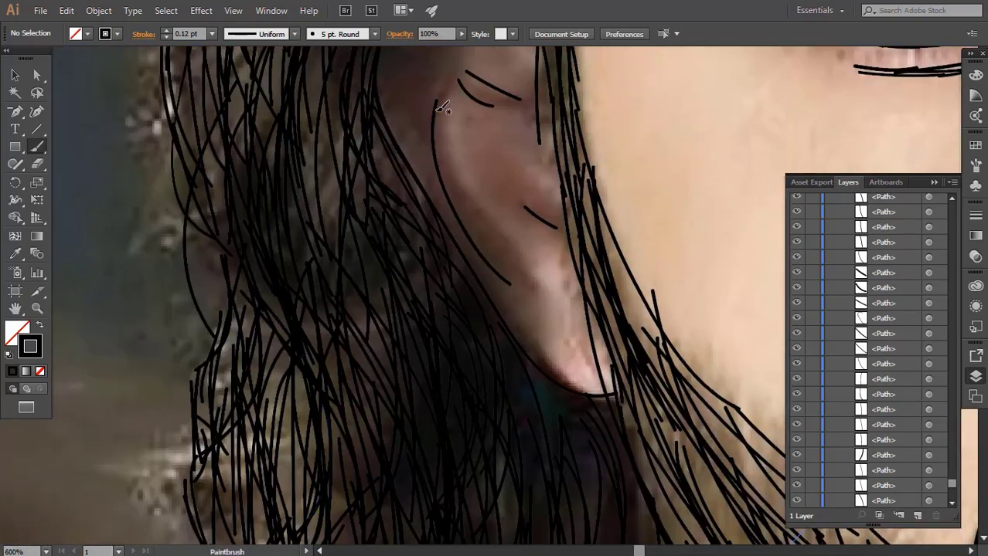
pyautogui.scroll(5, 502, 263)
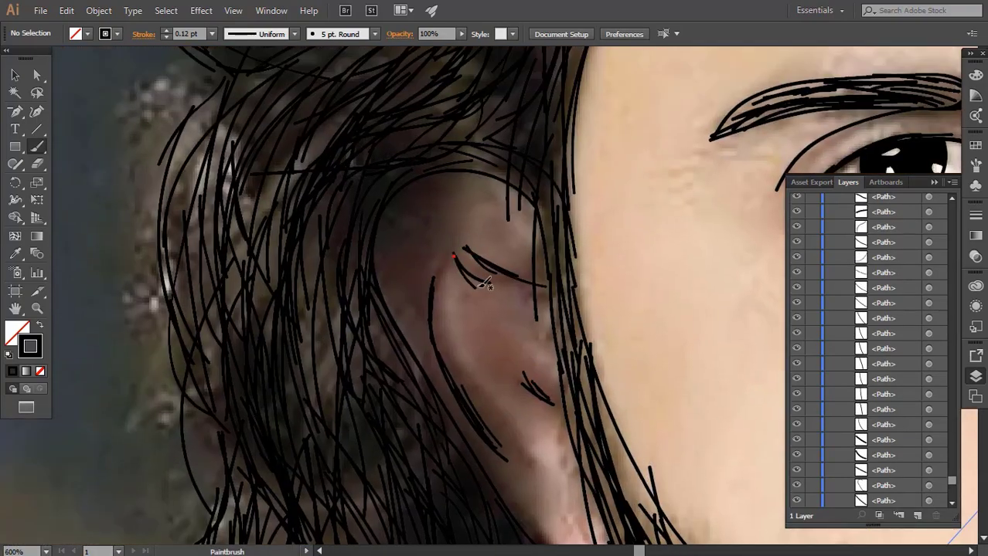
pyautogui.moveTo(479, 286); pyautogui.dragTo(491, 293)
pyautogui.moveTo(407, 244); pyautogui.dragTo(438, 284)
# Step: Shade the hat brim with long curved strokes that follow its shape from end to end
pyautogui.scroll(-3, 533, 209)
pyautogui.moveTo(578, 205); pyautogui.dragTo(448, 282)
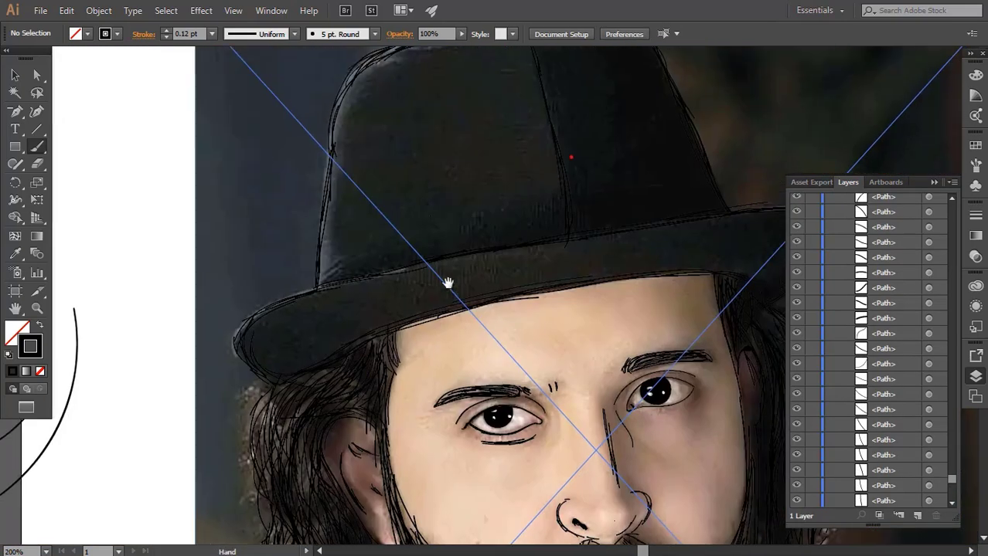
pyautogui.moveTo(317, 341); pyautogui.dragTo(251, 354)
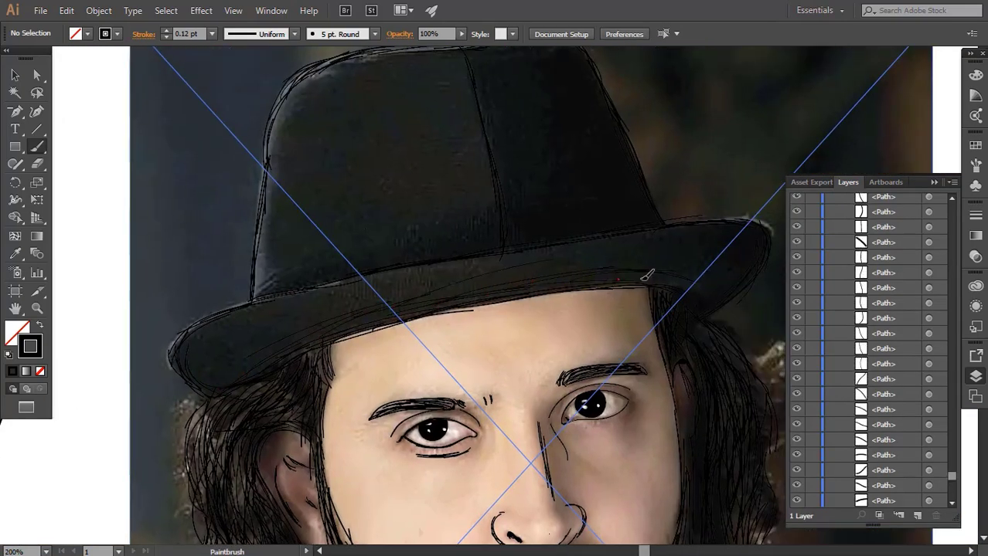
pyautogui.moveTo(739, 253); pyautogui.dragTo(728, 292)
pyautogui.moveTo(200, 354); pyautogui.dragTo(252, 325)
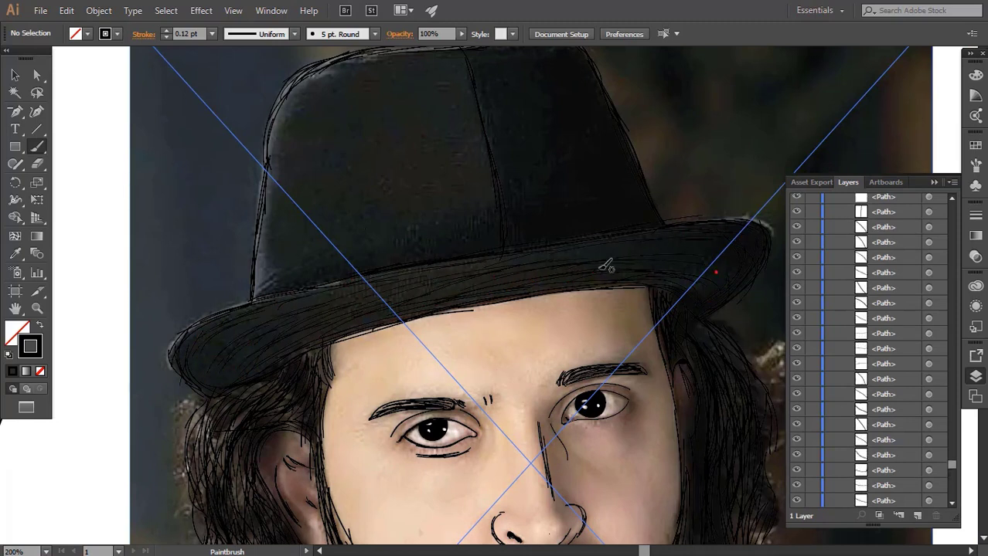
# Step: Reinforce the hat crown's side outlines and its vertical crease with additional sketch strokes
pyautogui.moveTo(271, 113); pyautogui.dragTo(301, 171)
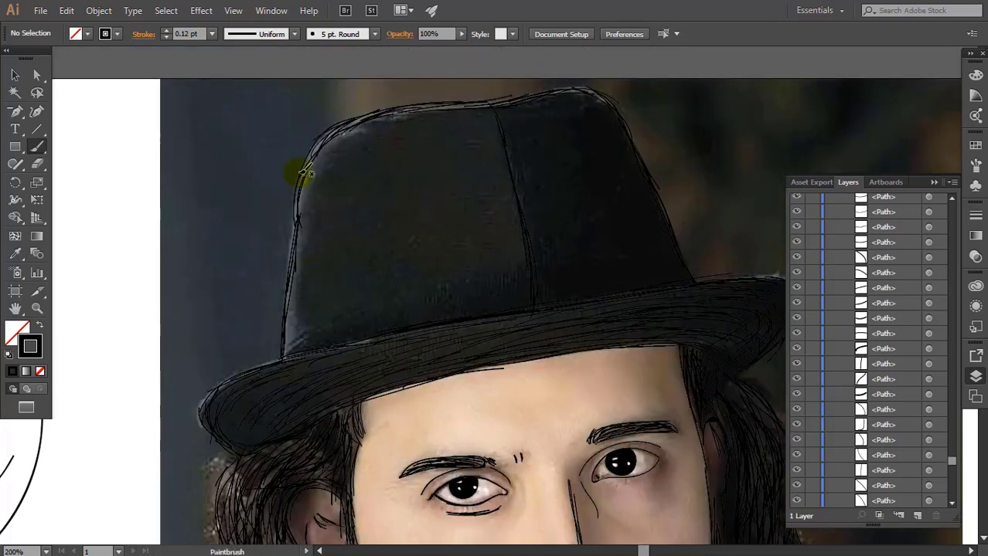
pyautogui.moveTo(297, 216); pyautogui.dragTo(280, 337)
pyautogui.moveTo(487, 110); pyautogui.dragTo(495, 167)
pyautogui.moveTo(494, 110); pyautogui.dragTo(502, 192)
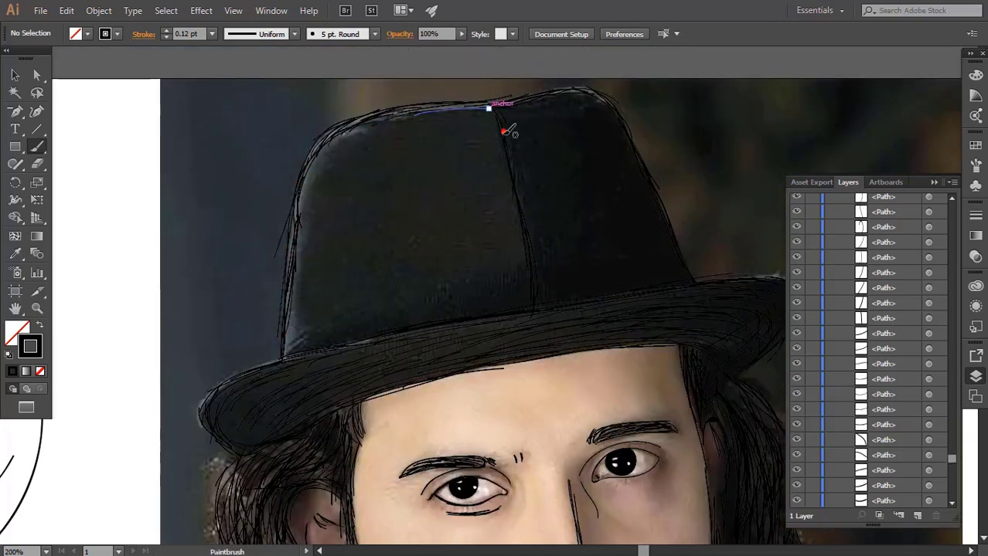
pyautogui.moveTo(556, 92); pyautogui.dragTo(558, 139)
pyautogui.moveTo(632, 195); pyautogui.dragTo(672, 269)
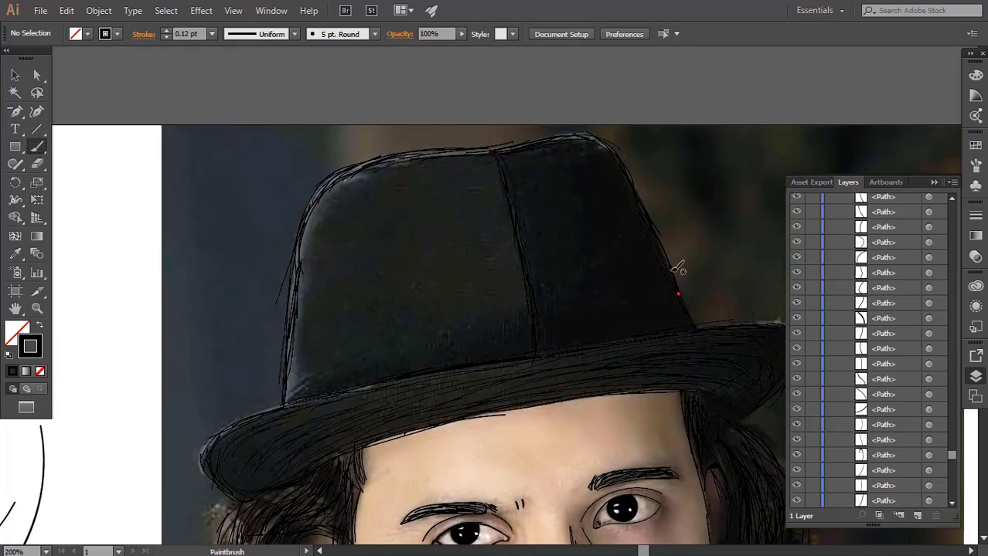
pyautogui.moveTo(956, 457); pyautogui.dragTo(953, 511)
pyautogui.hotkey('ctrl', '-')
pyautogui.hotkey('ctrl', '-')
pyautogui.hotkey('ctrl', '-')
pyautogui.hotkey('ctrl', '+')
pyautogui.moveTo(476, 418); pyautogui.dragTo(461, 311)
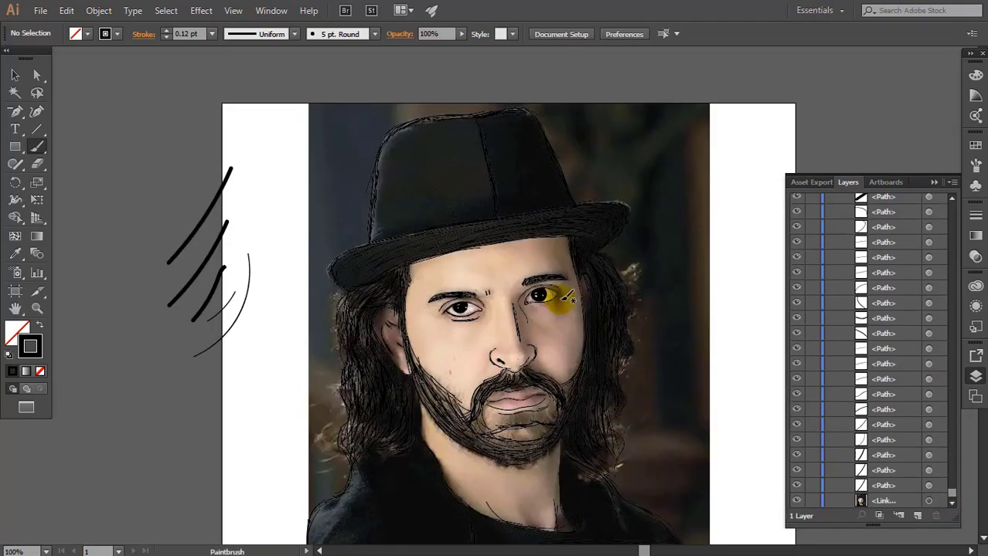
pyautogui.moveTo(565, 298); pyautogui.dragTo(561, 313)
pyautogui.hotkey('ctrl', 'z')
# Step: Set the stroke weight to 0.05 pt and add thin strokes beneath the inner lower lid of the right eye
pyautogui.hotkey('ctrl', '+')
pyautogui.hotkey('ctrl', '+')
pyautogui.hotkey('ctrl', '+')
pyautogui.hotkey('ctrl', '+')
pyautogui.hotkey('ctrl', '+')
pyautogui.moveTo(652, 279); pyautogui.dragTo(447, 217)
pyautogui.hotkey('ctrl', '+')
pyautogui.hotkey('ctrl', '+')
pyautogui.moveTo(558, 291)
pyautogui.mouseDown()
pyautogui.moveTo(368, 242)
pyautogui.moveTo(414, 298)
pyautogui.moveTo(365, 326)
pyautogui.mouseUp()
pyautogui.write('5')
pyautogui.press('Return')
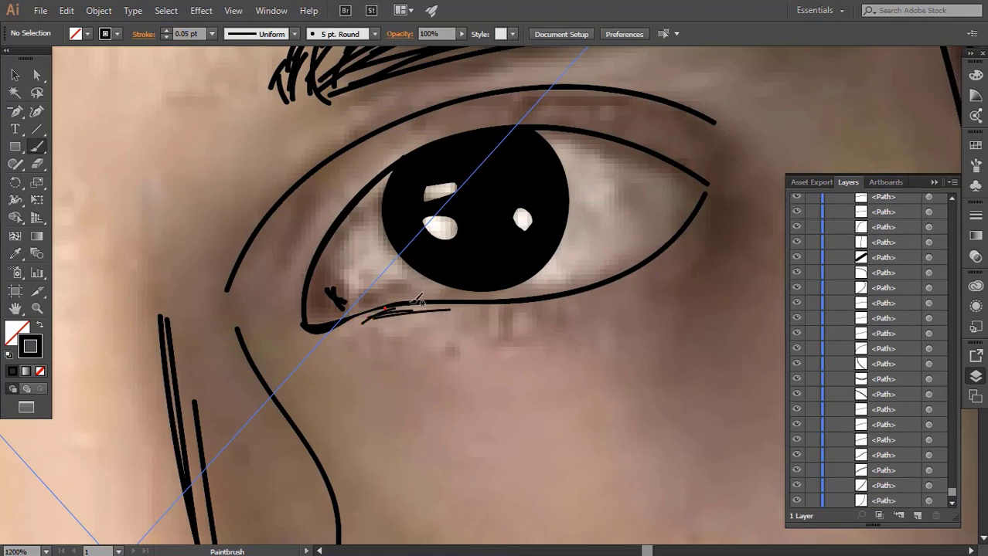
# Step: Add thin contour strokes along the rest of the right eye's lower lid and over its upper lid
pyautogui.hotkey('ctrl', 'z')
pyautogui.hotkey('ctrl', 'z')
pyautogui.moveTo(473, 312)
pyautogui.mouseDown()
pyautogui.moveTo(582, 296)
pyautogui.moveTo(555, 308)
pyautogui.moveTo(634, 284)
pyautogui.mouseUp()
pyautogui.hotkey('ctrl', 'z')
pyautogui.moveTo(564, 299)
pyautogui.mouseDown()
pyautogui.moveTo(684, 233)
pyautogui.moveTo(703, 268)
pyautogui.mouseUp()
pyautogui.moveTo(674, 299); pyautogui.dragTo(728, 236)
pyautogui.moveTo(630, 319); pyautogui.dragTo(666, 339)
pyautogui.moveTo(356, 317); pyautogui.dragTo(412, 248)
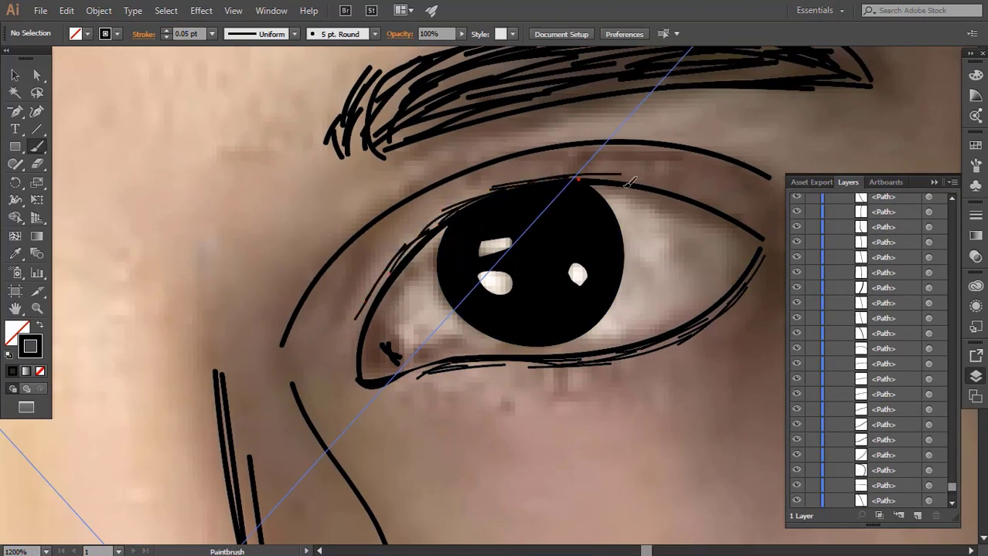
pyautogui.moveTo(625, 187); pyautogui.dragTo(686, 200)
# Step: Add thin contour strokes to the left eye's lids, inner corner and eyelid crease
pyautogui.moveTo(404, 228); pyautogui.dragTo(773, 147)
pyautogui.moveTo(139, 309); pyautogui.dragTo(559, 235)
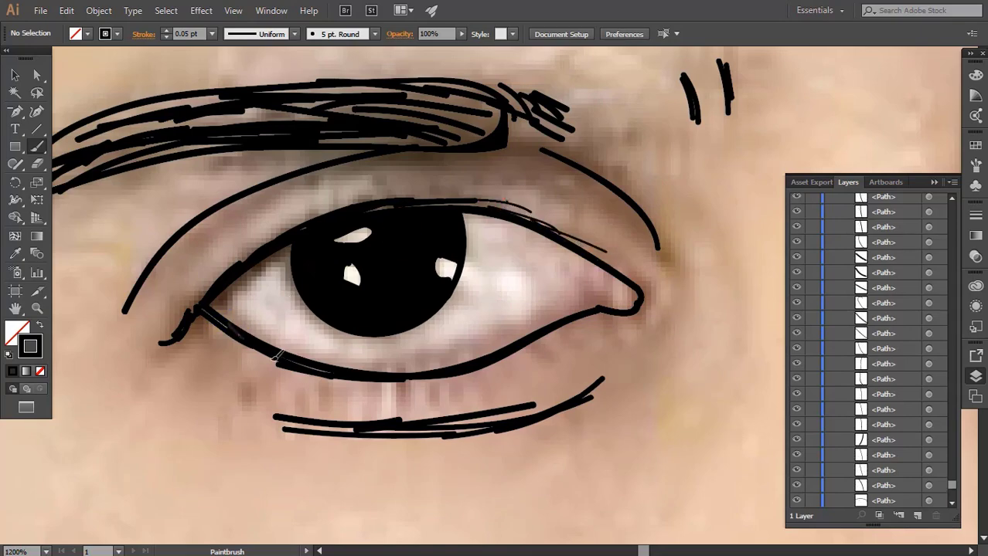
pyautogui.moveTo(278, 356); pyautogui.dragTo(525, 350)
pyautogui.moveTo(651, 282); pyautogui.dragTo(643, 313)
pyautogui.moveTo(295, 185); pyautogui.dragTo(330, 251)
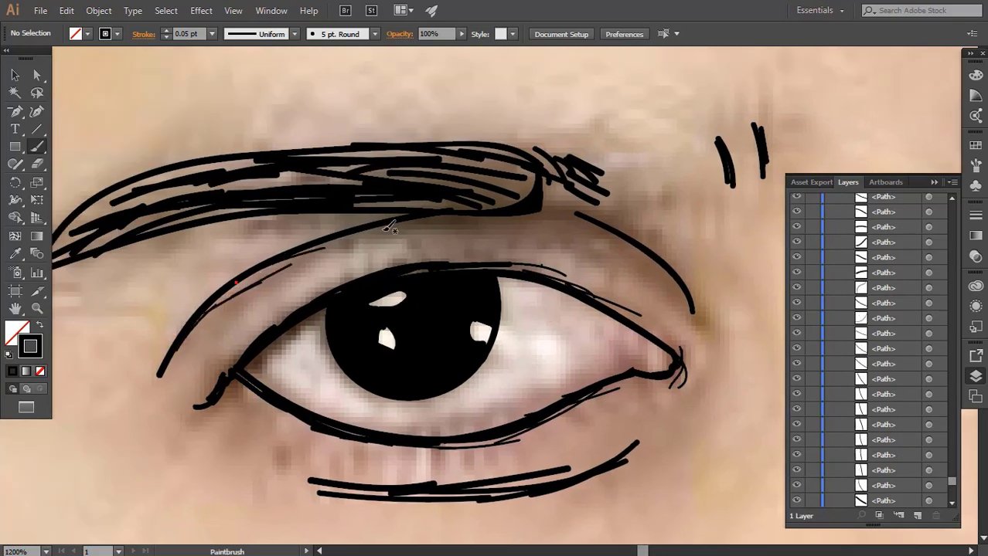
# Step: Hide the linked portrait photo to check the whole line drawing and show it again
pyautogui.hotkey('ctrl', '-')
pyautogui.hotkey('ctrl', '-')
pyautogui.hotkey('ctrl', '-')
pyautogui.hotkey('ctrl', '-')
pyautogui.hotkey('ctrl', '-')
pyautogui.hotkey('ctrl', '-')
pyautogui.hotkey('ctrl', '-')
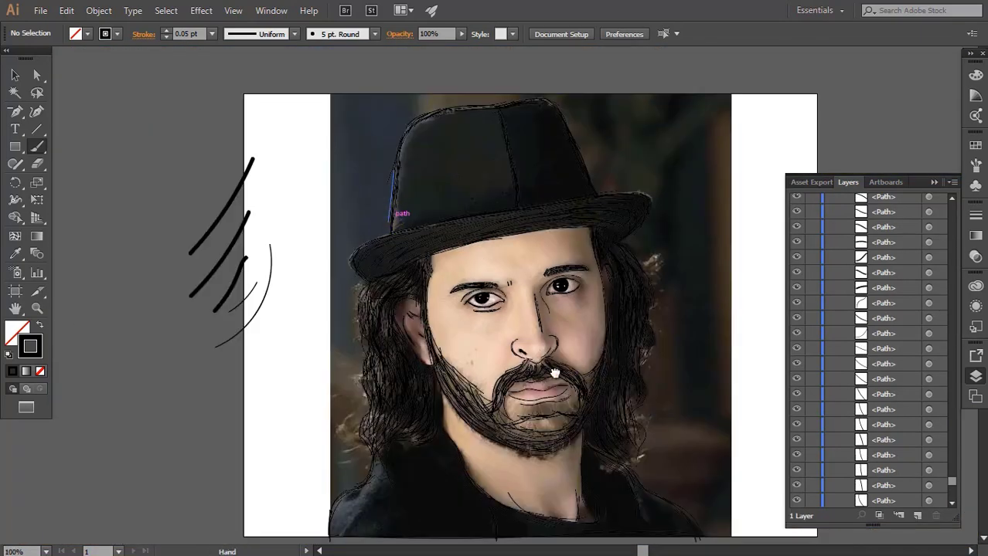
pyautogui.moveTo(554, 374); pyautogui.dragTo(518, 326)
pyautogui.click(796, 500)
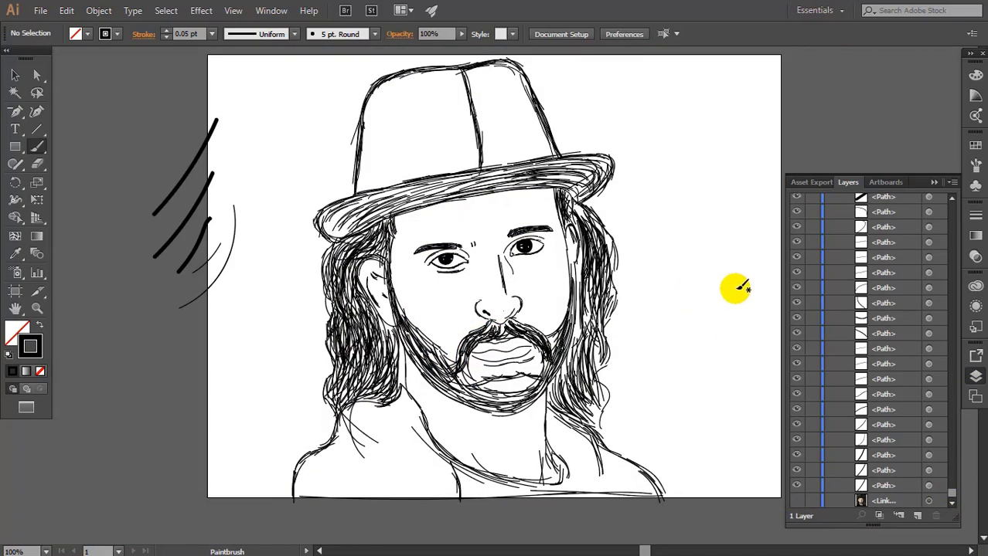
pyautogui.hotkey('ctrl', 'alt', '3')
# Step: Draw short fine hair strokes in the beard patch below the lower lip and beside its right edge
pyautogui.hotkey('ctrl', '+')
pyautogui.hotkey('ctrl', '+')
pyautogui.hotkey('ctrl', '+')
pyautogui.hotkey('ctrl', '+')
pyautogui.hotkey('ctrl', '+')
pyautogui.hotkey('ctrl', '+')
pyautogui.moveTo(482, 361)
pyautogui.mouseDown()
pyautogui.moveTo(456, 243)
pyautogui.moveTo(350, 102)
pyautogui.mouseUp()
pyautogui.moveTo(429, 389); pyautogui.dragTo(423, 423)
pyautogui.moveTo(465, 378); pyautogui.dragTo(410, 429)
pyautogui.moveTo(479, 374); pyautogui.dragTo(458, 430)
pyautogui.moveTo(508, 400); pyautogui.dragTo(456, 429)
pyautogui.moveTo(521, 382); pyautogui.dragTo(534, 427)
pyautogui.moveTo(574, 381); pyautogui.dragTo(568, 421)
pyautogui.moveTo(630, 343); pyautogui.dragTo(594, 292)
pyautogui.moveTo(625, 325); pyautogui.dragTo(623, 349)
pyautogui.moveTo(678, 337)
pyautogui.mouseDown()
pyautogui.moveTo(659, 320)
pyautogui.moveTo(629, 357)
pyautogui.mouseUp()
pyautogui.moveTo(709, 276); pyautogui.dragTo(712, 345)
# Step: Add tiny hair strokes along the upper lip's edge beneath the moustache
pyautogui.moveTo(282, 179); pyautogui.dragTo(293, 296)
pyautogui.moveTo(224, 307); pyautogui.dragTo(277, 337)
pyautogui.moveTo(487, 273); pyautogui.dragTo(475, 295)
pyautogui.moveTo(488, 275); pyautogui.dragTo(485, 289)
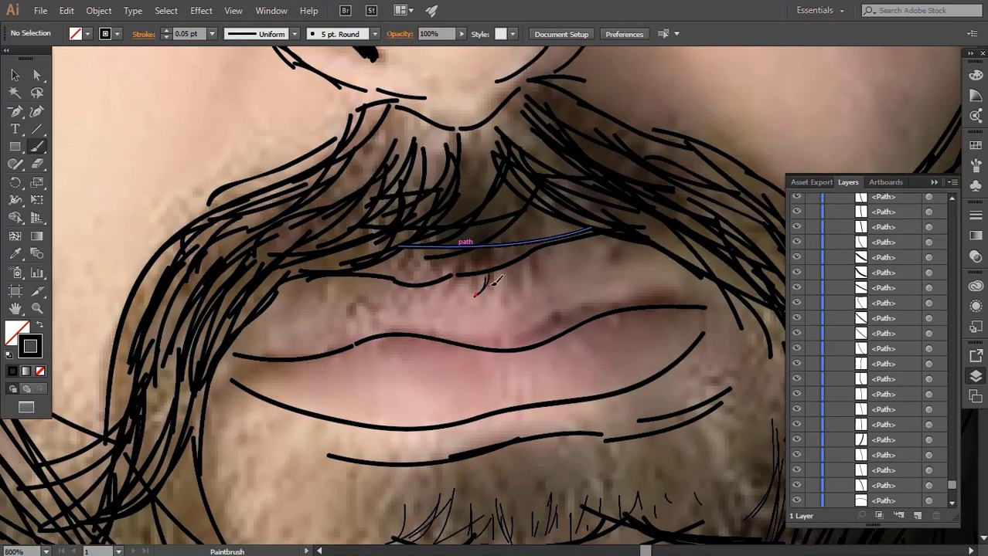
# Step: Fill gaps on both sides of the moustache with thin hair strokes
pyautogui.moveTo(236, 316); pyautogui.dragTo(268, 357)
pyautogui.moveTo(403, 193); pyautogui.dragTo(360, 246)
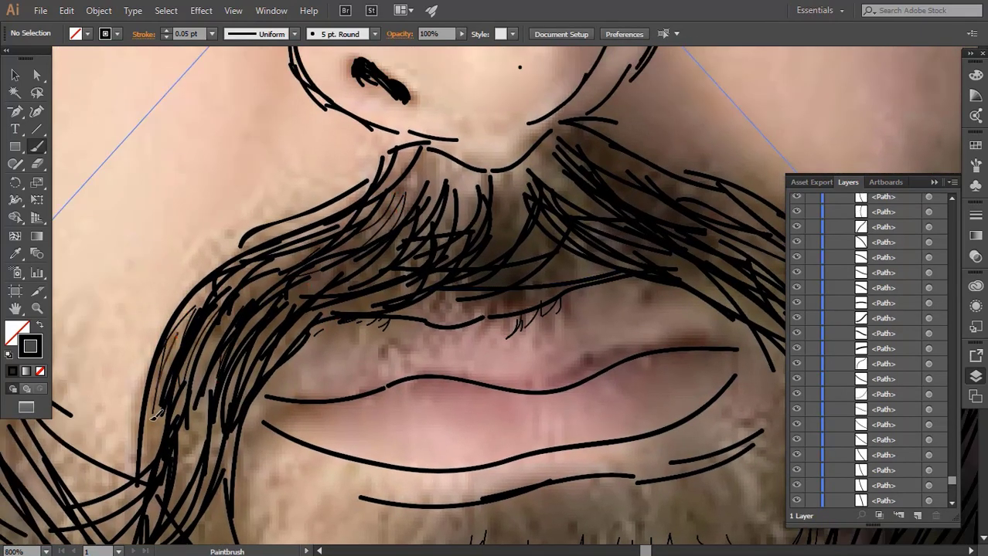
pyautogui.moveTo(162, 382); pyautogui.dragTo(149, 448)
pyautogui.moveTo(750, 201); pyautogui.dragTo(511, 185)
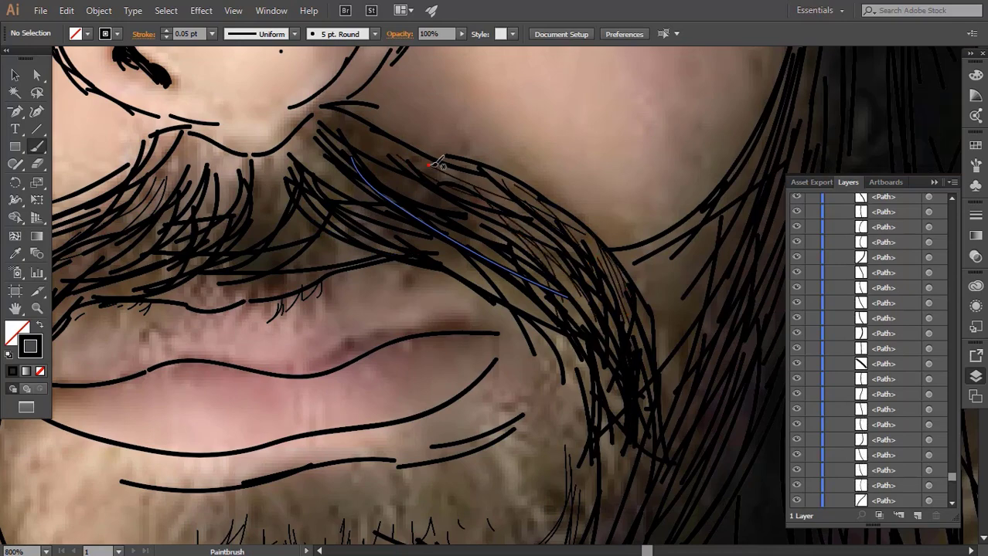
pyautogui.hotkey('ctrl', '-')
pyautogui.moveTo(376, 322); pyautogui.dragTo(619, 283)
pyautogui.moveTo(537, 247); pyautogui.dragTo(498, 265)
pyautogui.moveTo(602, 220); pyautogui.dragTo(582, 235)
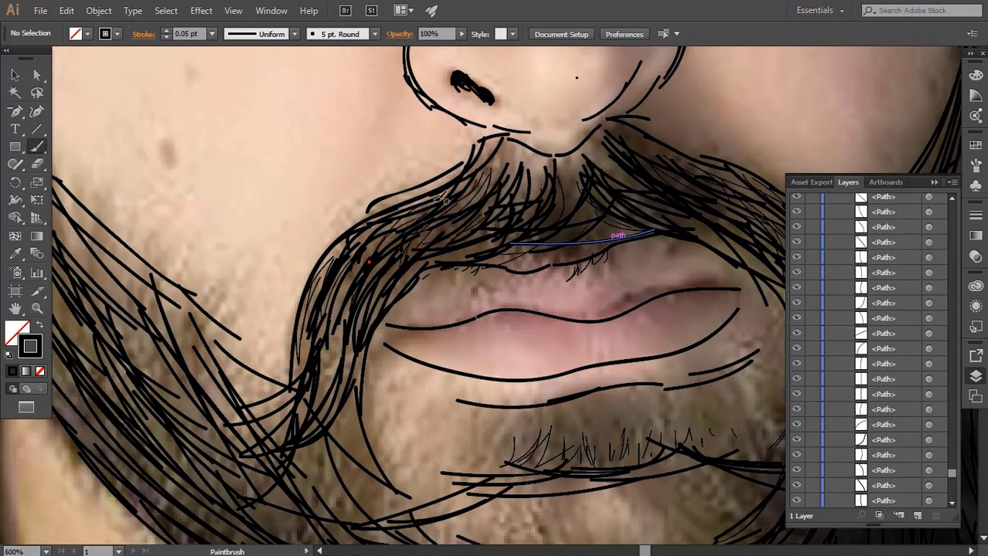
# Step: Add thin curved hair strokes to the beard beside the left mouth corner and along the left jaw
pyautogui.moveTo(341, 400); pyautogui.dragTo(377, 473)
pyautogui.moveTo(403, 458); pyautogui.dragTo(419, 359)
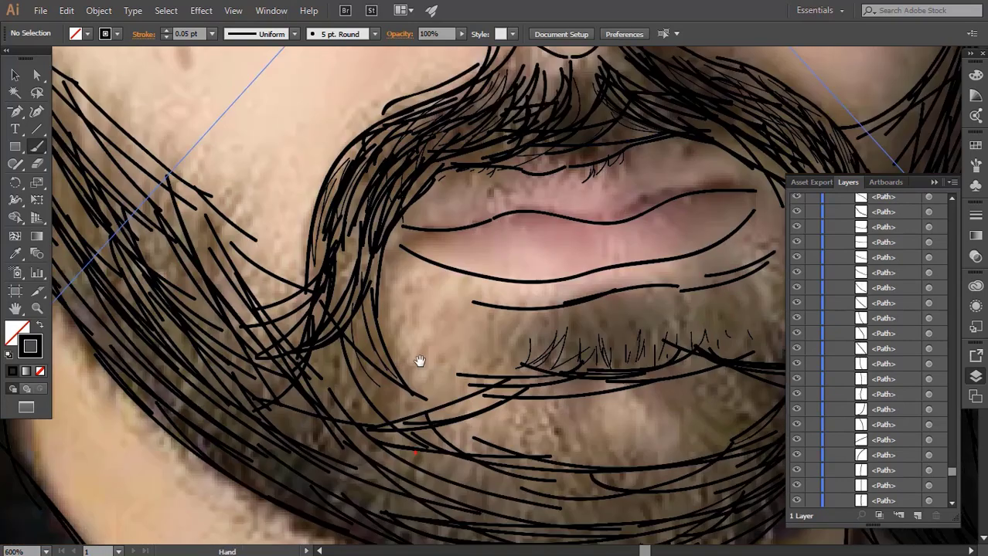
pyautogui.moveTo(363, 346); pyautogui.dragTo(397, 423)
pyautogui.moveTo(336, 332); pyautogui.dragTo(371, 421)
pyautogui.moveTo(340, 381); pyautogui.dragTo(410, 479)
pyautogui.moveTo(321, 409); pyautogui.dragTo(402, 503)
pyautogui.moveTo(186, 390); pyautogui.dragTo(290, 466)
pyautogui.moveTo(263, 401); pyautogui.dragTo(362, 441)
# Step: Add thin curved hair strokes across the chin beard
pyautogui.moveTo(479, 402); pyautogui.dragTo(378, 276)
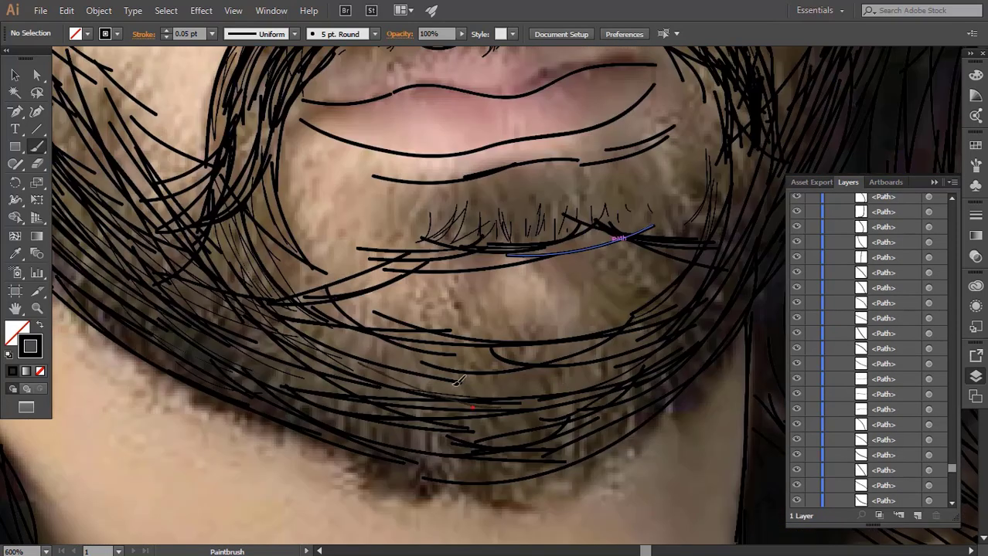
pyautogui.moveTo(451, 385); pyautogui.dragTo(629, 368)
pyautogui.moveTo(583, 360); pyautogui.dragTo(656, 329)
pyautogui.moveTo(470, 427); pyautogui.dragTo(590, 401)
pyautogui.moveTo(460, 468); pyautogui.dragTo(546, 478)
pyautogui.moveTo(411, 445); pyautogui.dragTo(476, 449)
pyautogui.moveTo(359, 433); pyautogui.dragTo(426, 444)
pyautogui.moveTo(457, 472); pyautogui.dragTo(532, 468)
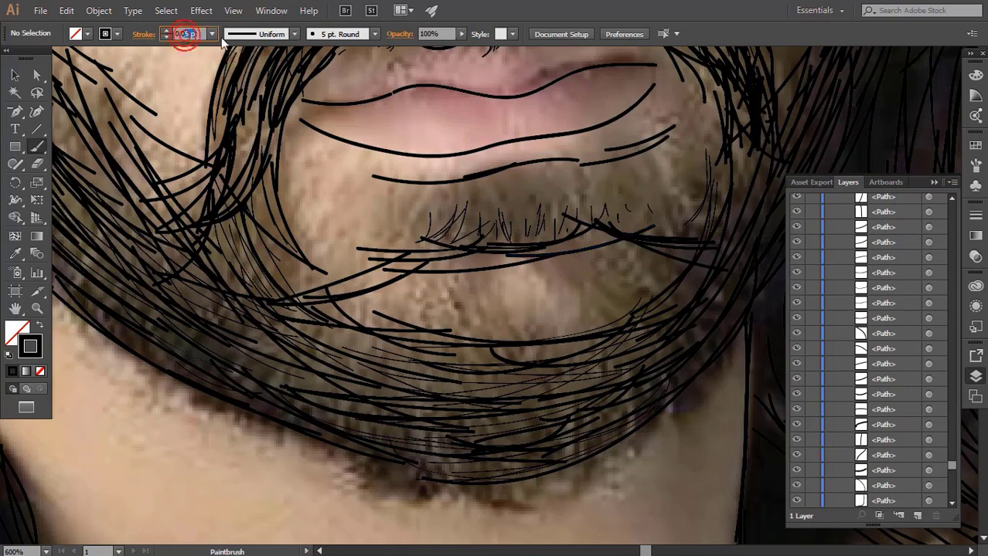
# Step: Set the stroke weight to 0.15 pt and add thicker curved strokes across the chin beard
pyautogui.write('.1')
pyautogui.moveTo(494, 340); pyautogui.dragTo(668, 281)
pyautogui.moveTo(428, 395); pyautogui.dragTo(580, 368)
pyautogui.moveTo(589, 359); pyautogui.dragTo(657, 327)
pyautogui.moveTo(677, 321); pyautogui.dragTo(442, 424)
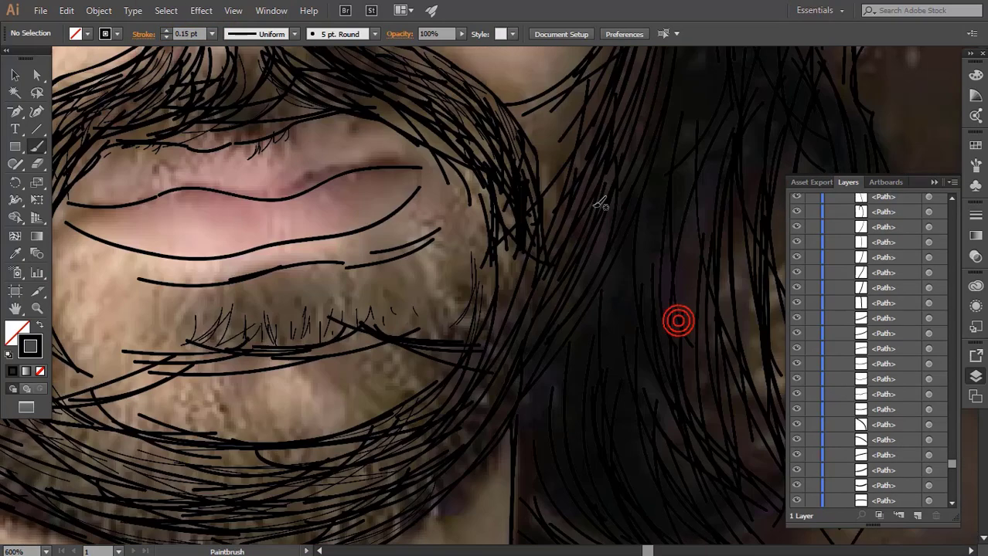
# Step: Thicken the beard along the right jaw and sideburn with 0.15 pt hair strokes
pyautogui.moveTo(606, 197); pyautogui.dragTo(566, 270)
pyautogui.moveTo(606, 236); pyautogui.dragTo(547, 338)
pyautogui.moveTo(504, 377); pyautogui.dragTo(456, 435)
pyautogui.moveTo(642, 84); pyautogui.dragTo(523, 334)
pyautogui.moveTo(493, 303)
pyautogui.mouseDown()
pyautogui.moveTo(430, 354)
pyautogui.moveTo(495, 313)
pyautogui.mouseUp()
pyautogui.moveTo(437, 289); pyautogui.dragTo(494, 363)
pyautogui.moveTo(383, 263); pyautogui.dragTo(504, 379)
pyautogui.moveTo(402, 325)
pyautogui.mouseDown()
pyautogui.moveTo(506, 296)
pyautogui.moveTo(516, 337)
pyautogui.mouseUp()
pyautogui.moveTo(547, 357); pyautogui.dragTo(573, 422)
# Step: Switch to full-screen mode and hide the linked portrait photo so only the line art shows
pyautogui.hotkey('ctrl', '-')
pyautogui.hotkey('ctrl', '-')
pyautogui.hotkey('ctrl', '-')
pyautogui.hotkey('ctrl', '-')
pyautogui.hotkey('ctrl', '-')
pyautogui.press('v')
pyautogui.moveTo(687, 285); pyautogui.dragTo(691, 339)
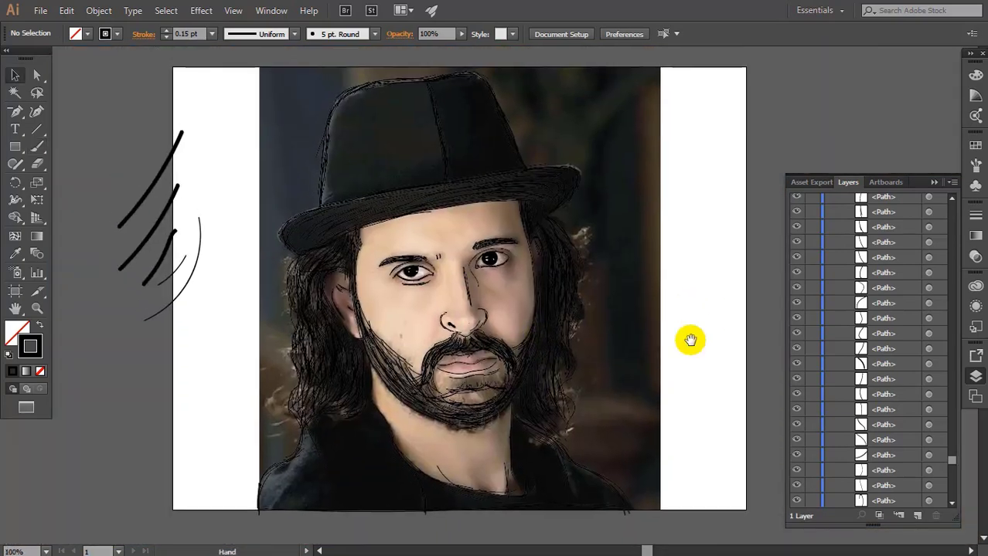
pyautogui.press('f')
pyautogui.moveTo(949, 99)
pyautogui.scroll(-10, 807, 348)
pyautogui.click(796, 383)
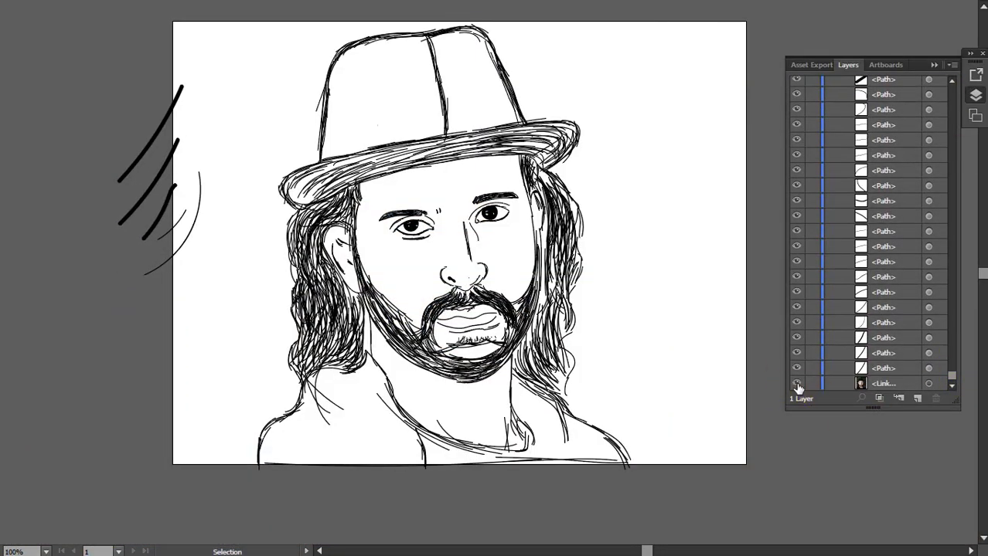
# Step: Sketch wider outer shoulder outlines on both sides and join them with base lines below the artboard edge
pyautogui.press('b')
pyautogui.moveTo(300, 371); pyautogui.dragTo(245, 430)
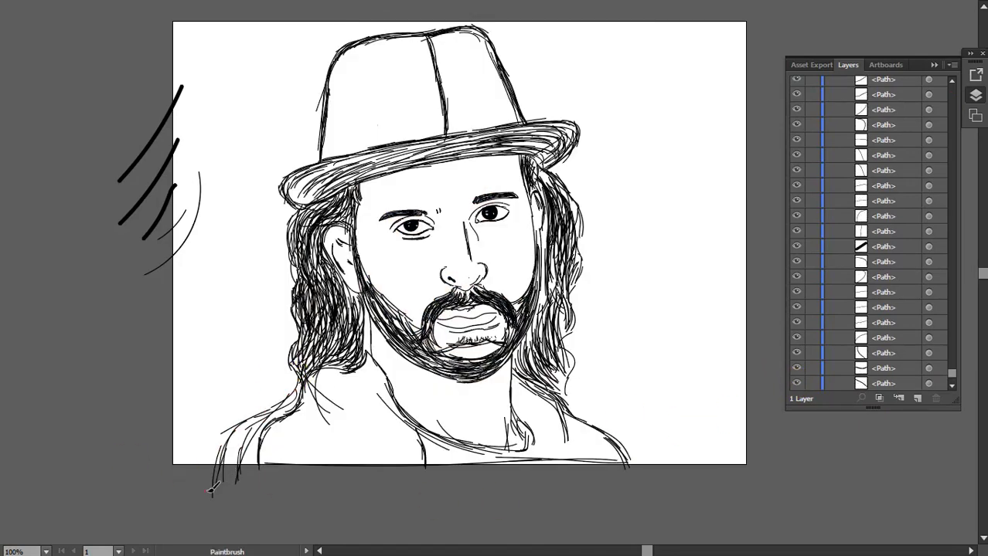
pyautogui.moveTo(212, 489); pyautogui.dragTo(575, 489)
pyautogui.moveTo(630, 414); pyautogui.dragTo(653, 470)
pyautogui.moveTo(533, 378); pyautogui.dragTo(612, 411)
pyautogui.moveTo(618, 414); pyautogui.dragTo(672, 471)
pyautogui.moveTo(598, 486); pyautogui.dragTo(508, 492)
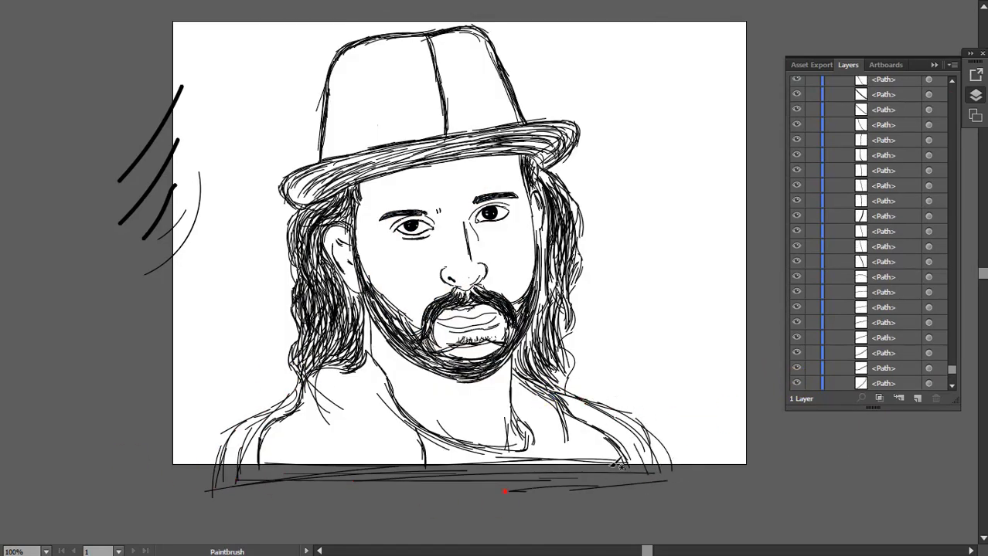
# Step: Build up the outer shoulders, bottom edge and left side of the neck with further loose strokes
pyautogui.moveTo(365, 475); pyautogui.dragTo(636, 473)
pyautogui.moveTo(297, 385); pyautogui.dragTo(195, 439)
pyautogui.moveTo(215, 435); pyautogui.dragTo(200, 502)
pyautogui.moveTo(279, 392); pyautogui.dragTo(196, 475)
pyautogui.moveTo(212, 502); pyautogui.dragTo(491, 490)
pyautogui.moveTo(590, 387)
pyautogui.mouseDown()
pyautogui.moveTo(677, 435)
pyautogui.moveTo(680, 472)
pyautogui.mouseUp()
pyautogui.moveTo(371, 496); pyautogui.dragTo(678, 491)
pyautogui.moveTo(734, 464); pyautogui.dragTo(430, 472)
pyautogui.moveTo(362, 352); pyautogui.dragTo(407, 442)
# Step: Thicken the hat crown's left side, centre crease, upper edge and right side with loose brush strokes
pyautogui.moveTo(371, 174); pyautogui.dragTo(386, 232)
pyautogui.moveTo(344, 141); pyautogui.dragTo(332, 168)
pyautogui.moveTo(358, 119); pyautogui.dragTo(342, 203)
pyautogui.moveTo(343, 161); pyautogui.dragTo(334, 219)
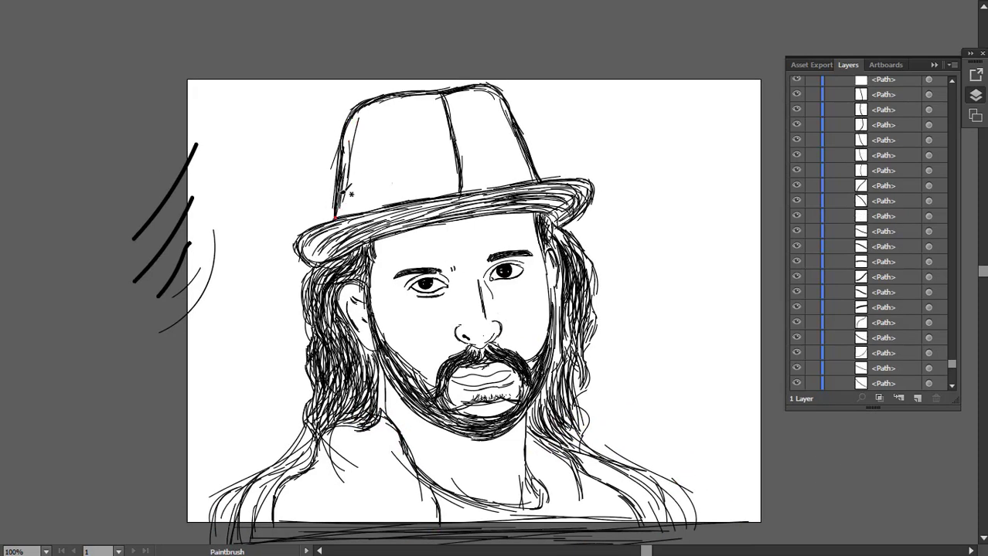
pyautogui.moveTo(434, 97); pyautogui.dragTo(445, 193)
pyautogui.moveTo(452, 127); pyautogui.dragTo(456, 193)
pyautogui.moveTo(353, 116); pyautogui.dragTo(504, 86)
pyautogui.moveTo(506, 93); pyautogui.dragTo(531, 165)
pyautogui.scroll(-3, 565, 106)
pyautogui.scroll(1, 565, 105)
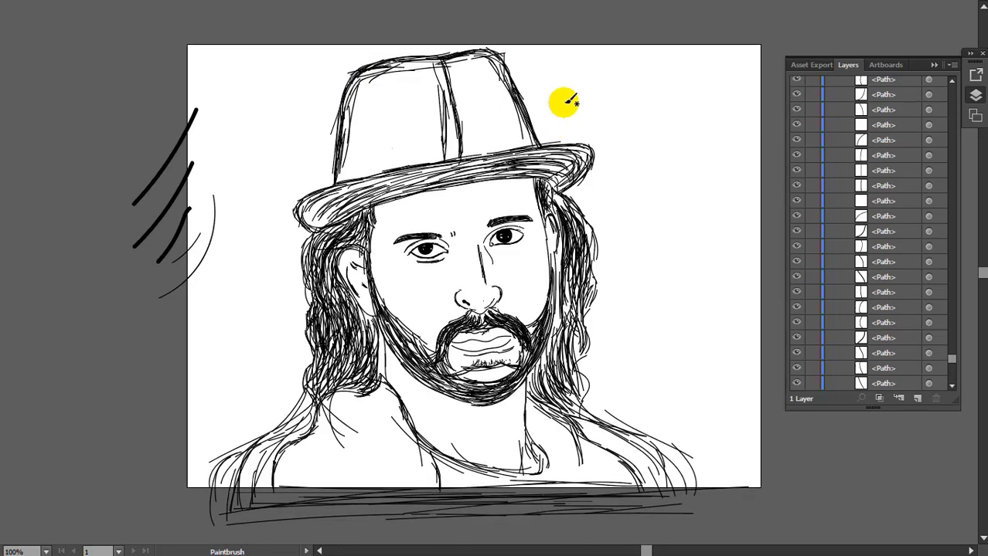
# Step: Show the linked portrait photo beneath the line art again as a reference for the mouth
pyautogui.hotkey('ctrl', '+')
pyautogui.hotkey('ctrl', '-')
pyautogui.hotkey('ctrl', '+')
pyautogui.hotkey('ctrl', '+')
pyautogui.hotkey('ctrl', '+')
pyautogui.scroll(-9, 564, 105)
pyautogui.moveTo(951, 360); pyautogui.dragTo(951, 383)
pyautogui.click(889, 368)
pyautogui.click(798, 384)
pyautogui.hotkey('ctrl', '+')
pyautogui.hotkey('ctrl', '+')
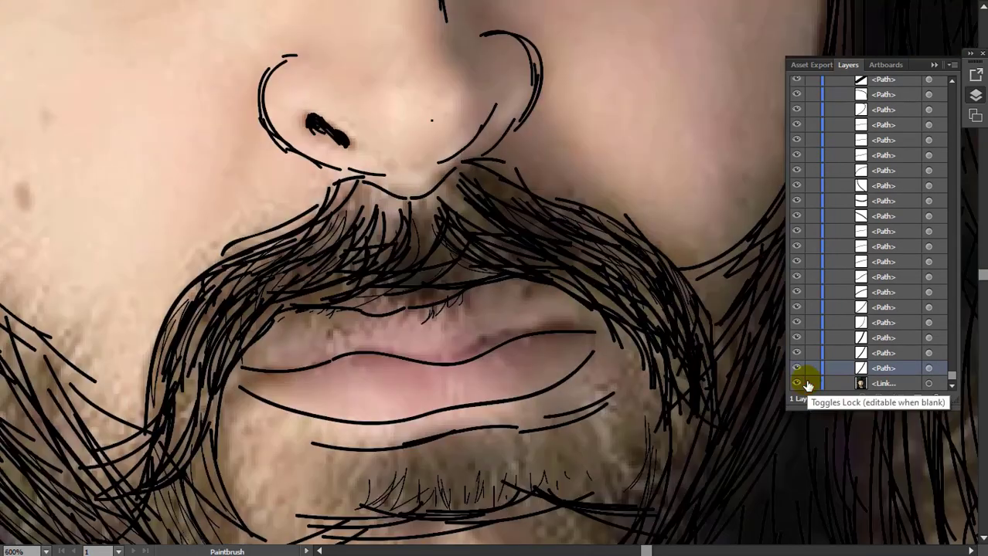
# Step: Thicken the lip outlines, add short shading lines on the lower lip and reinforce the moustache's lower edge
pyautogui.moveTo(454, 383); pyautogui.dragTo(493, 324)
pyautogui.moveTo(485, 322); pyautogui.dragTo(491, 347)
pyautogui.moveTo(329, 326); pyautogui.dragTo(329, 343)
pyautogui.press('v')
pyautogui.click(477, 313)
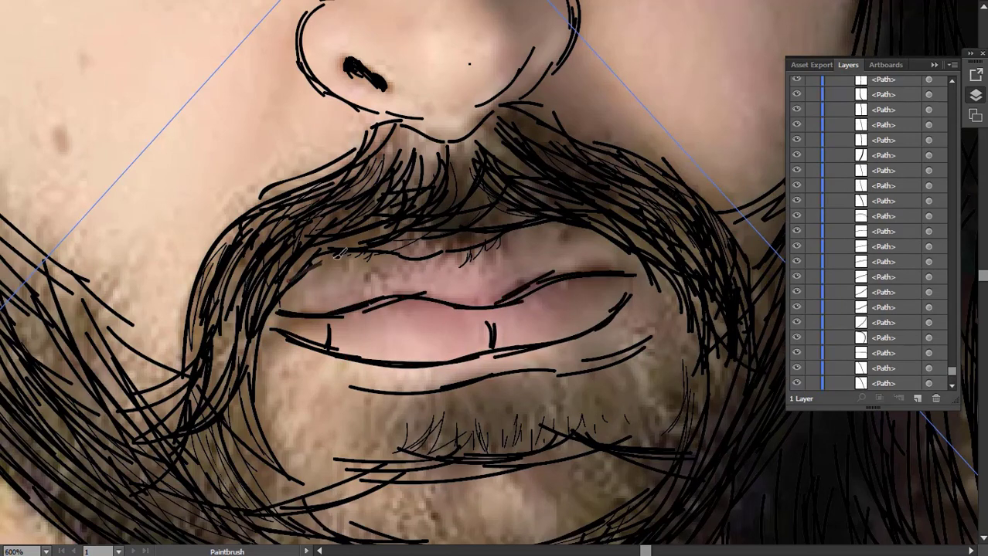
pyautogui.moveTo(337, 255); pyautogui.dragTo(396, 250)
pyautogui.moveTo(431, 256); pyautogui.dragTo(481, 249)
pyautogui.moveTo(455, 254); pyautogui.dragTo(531, 229)
pyautogui.moveTo(536, 228); pyautogui.dragTo(600, 234)
pyautogui.moveTo(650, 261); pyautogui.dragTo(669, 289)
# Step: Hide the linked portrait photo and clear the selection to view the whole line art
pyautogui.hotkey('ctrl', '-')
pyautogui.hotkey('ctrl', '-')
pyautogui.hotkey('ctrl', '-')
pyautogui.hotkey('ctrl', '-')
pyautogui.hotkey('ctrl', '-')
pyautogui.keyDown('ctrl'); pyautogui.click(734, 294); pyautogui.keyUp('ctrl')
pyautogui.scroll(-5, 875, 320)
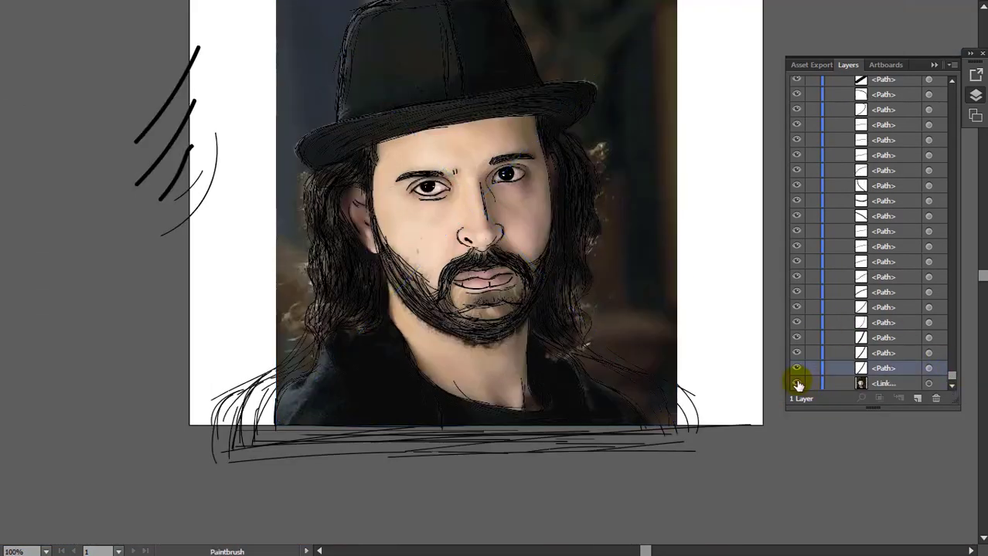
pyautogui.click(798, 384)
pyautogui.scroll(2, 699, 355)
pyautogui.press('v')
pyautogui.click(437, 396)
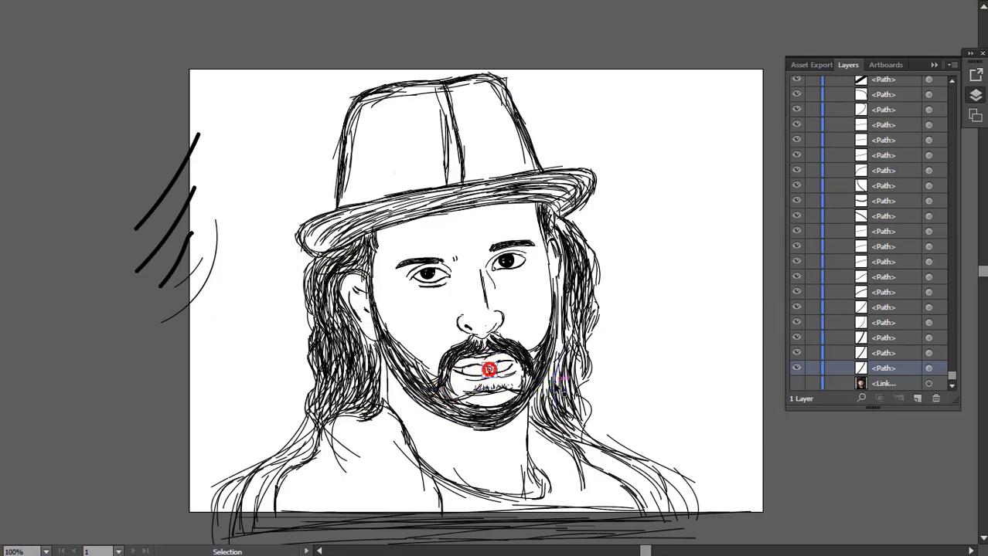
pyautogui.scroll(-1, 626, 295)
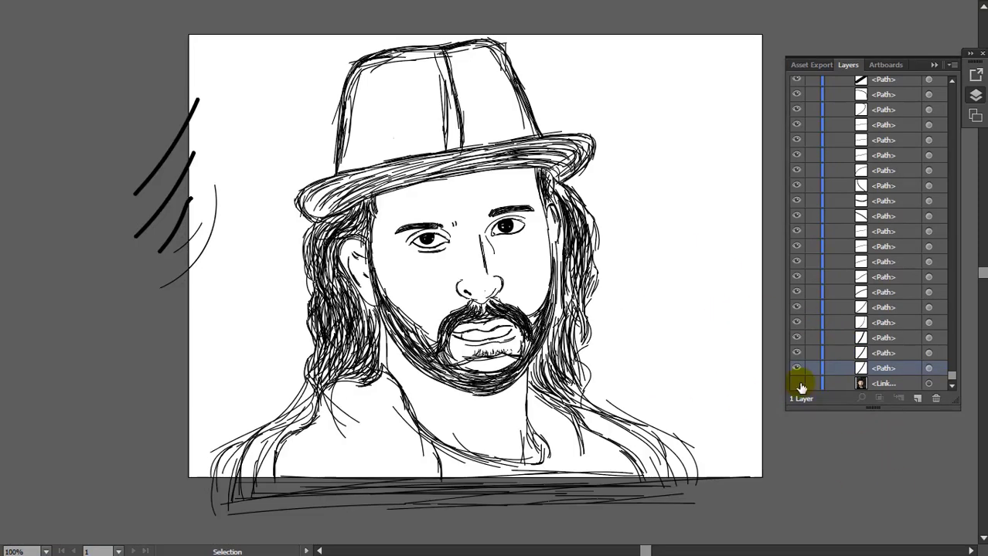
# Step: Fill the bare chin area below the lower lip with curved Paintbrush beard strokes
pyautogui.hotkey('ctrl', '=')
pyautogui.hotkey('ctrl', '=')
pyautogui.hotkey('ctrl', '=')
pyautogui.press('space')
pyautogui.moveTo(410, 346); pyautogui.dragTo(470, 174)
pyautogui.press('b')
pyautogui.moveTo(496, 384); pyautogui.dragTo(578, 387)
pyautogui.moveTo(506, 391); pyautogui.dragTo(610, 367)
pyautogui.moveTo(528, 391); pyautogui.dragTo(624, 370)
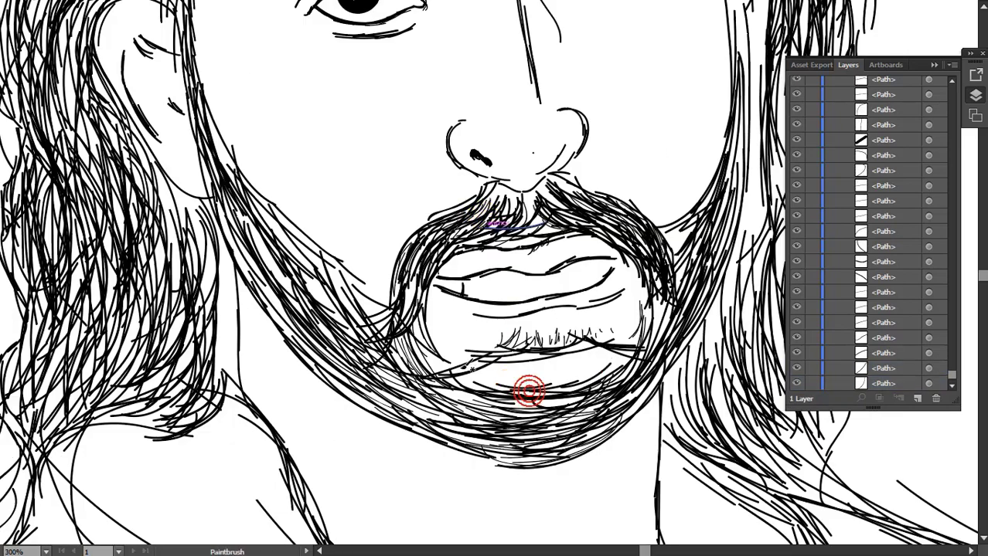
pyautogui.moveTo(491, 362); pyautogui.dragTo(476, 388)
pyautogui.moveTo(499, 383); pyautogui.dragTo(584, 369)
pyautogui.moveTo(546, 391); pyautogui.dragTo(626, 355)
pyautogui.moveTo(502, 379)
pyautogui.mouseDown()
pyautogui.moveTo(613, 357)
pyautogui.moveTo(595, 358)
pyautogui.mouseUp()
pyautogui.moveTo(510, 371); pyautogui.dragTo(573, 359)
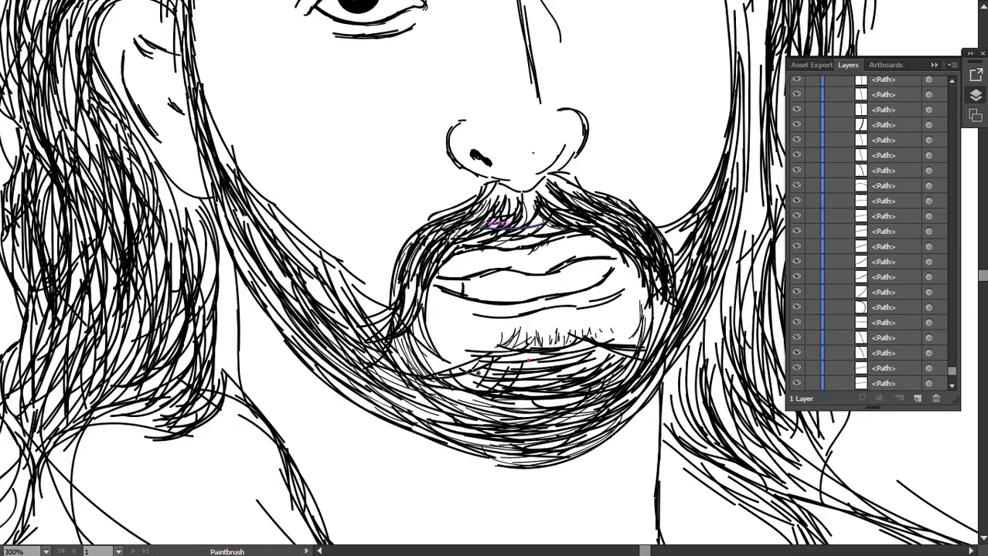
pyautogui.moveTo(461, 375); pyautogui.dragTo(504, 363)
pyautogui.moveTo(492, 372); pyautogui.dragTo(550, 355)
pyautogui.moveTo(512, 374); pyautogui.dragTo(575, 357)
# Step: Add hair strokes at both moustache corners and along the right jaw and sideburn
pyautogui.moveTo(643, 317); pyautogui.dragTo(611, 331)
pyautogui.press('space')
pyautogui.moveTo(627, 327); pyautogui.dragTo(648, 355)
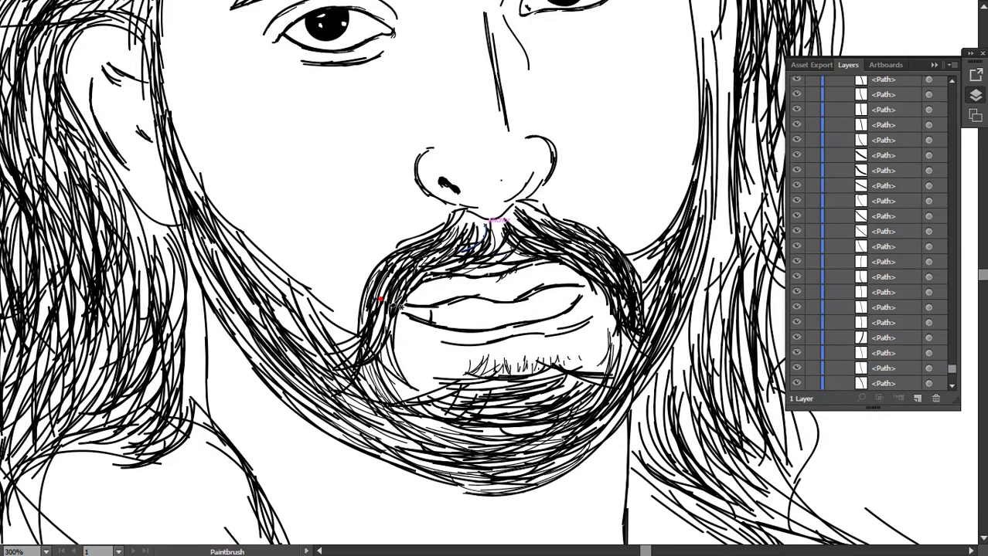
pyautogui.moveTo(369, 346); pyautogui.dragTo(325, 370)
pyautogui.moveTo(634, 300); pyautogui.dragTo(652, 312)
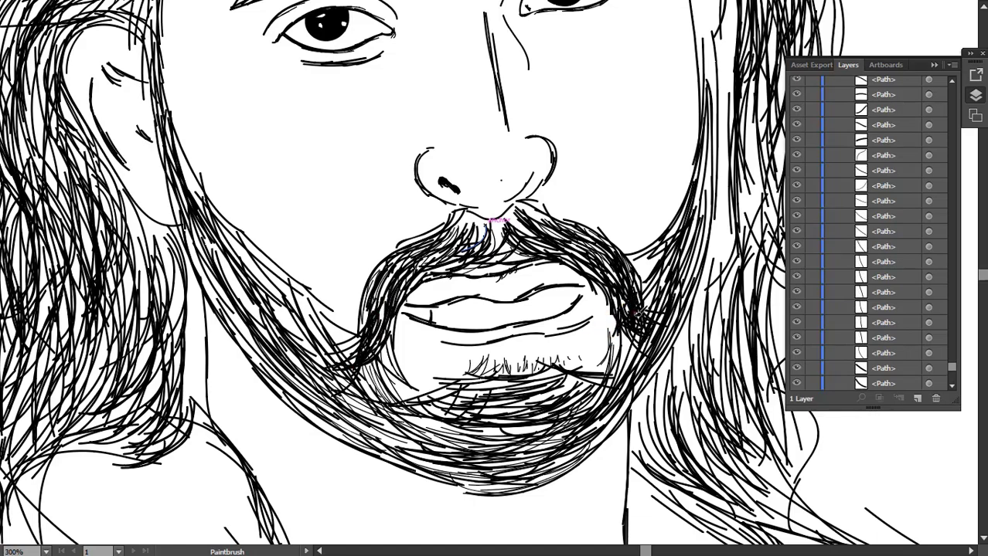
pyautogui.moveTo(682, 247); pyautogui.dragTo(661, 314)
pyautogui.moveTo(697, 175); pyautogui.dragTo(674, 286)
pyautogui.moveTo(692, 225); pyautogui.dragTo(647, 345)
# Step: Show the linked photo in normal screen mode and set the brush to a 0.15 pt black stroke
pyautogui.hotkey('ctrl', '-')
pyautogui.hotkey('ctrl', '-')
pyautogui.moveTo(951, 367); pyautogui.dragTo(952, 379)
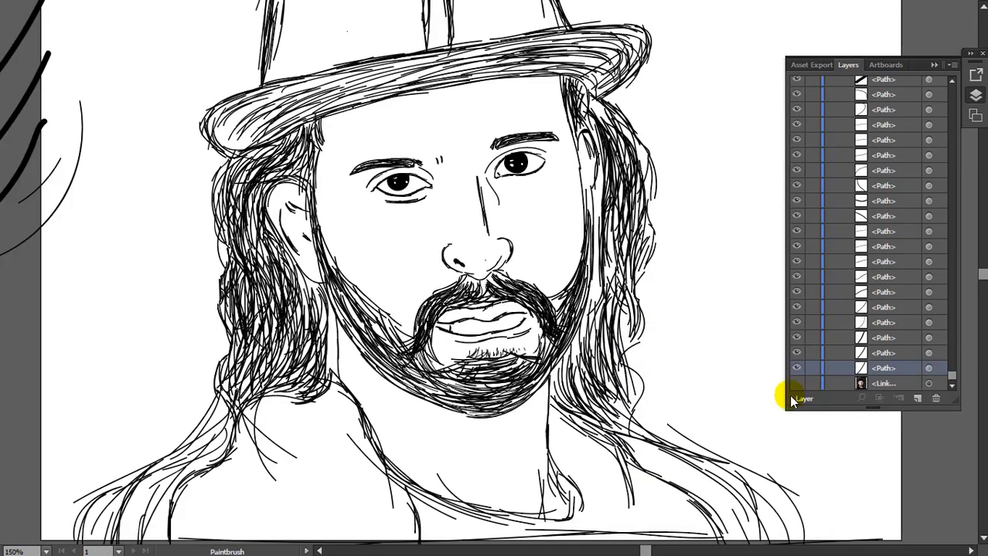
pyautogui.click(796, 384)
pyautogui.press('f')
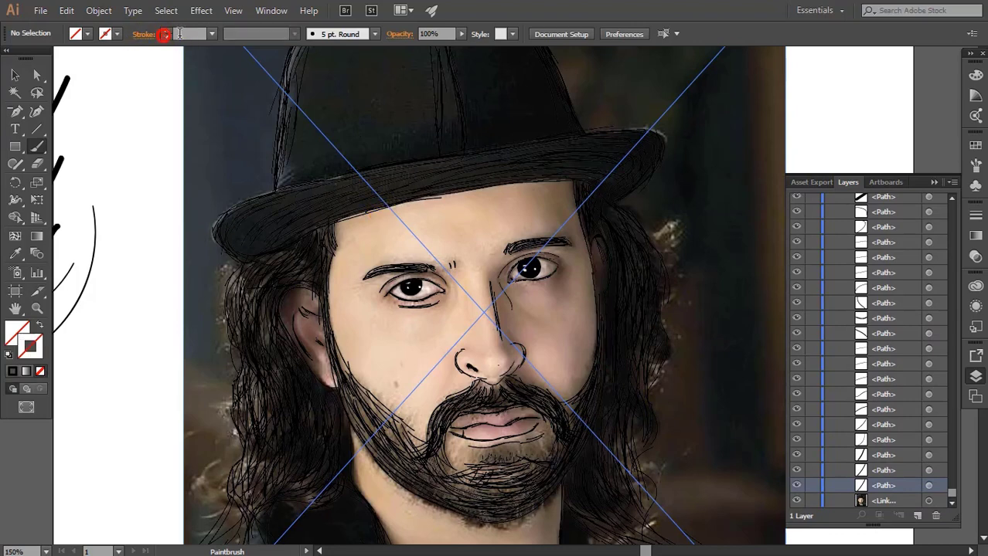
pyautogui.click(164, 34)
pyautogui.moveTo(279, 68); pyautogui.dragTo(330, 93)
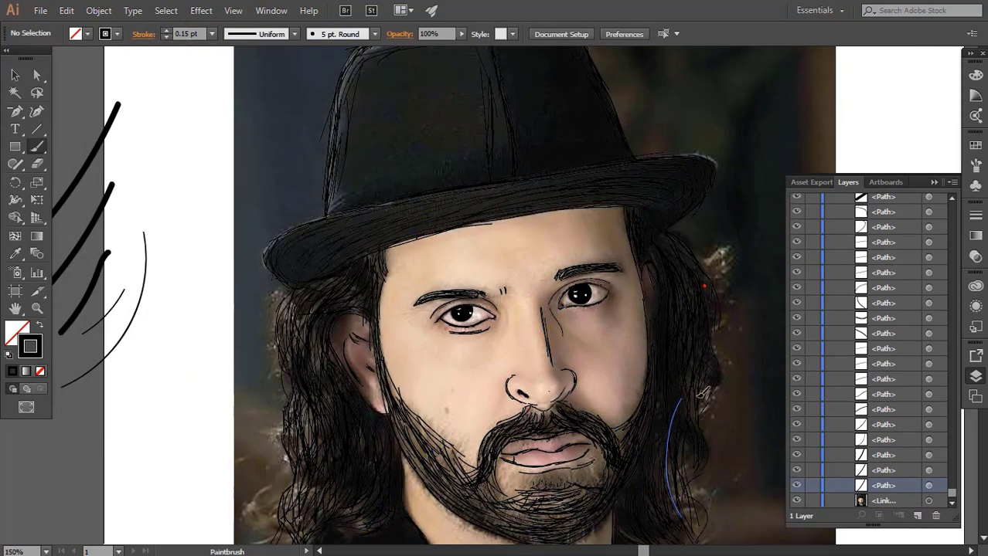
# Step: Sketch the hat band's upper edge across both halves of the crown, following the photo
pyautogui.moveTo(356, 172); pyautogui.dragTo(363, 227)
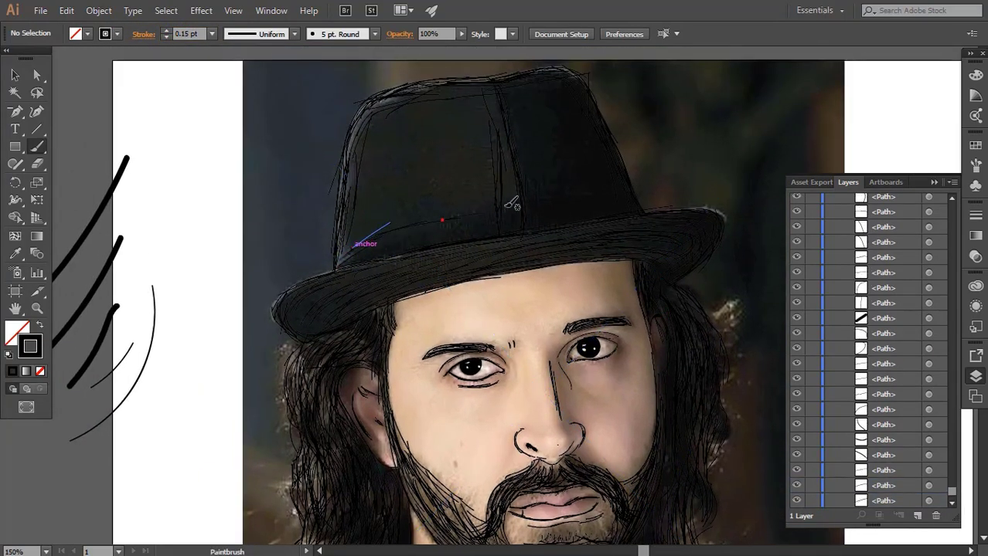
pyautogui.scroll(-3, 849, 452)
pyautogui.click(796, 501)
pyautogui.click(796, 501)
pyautogui.moveTo(487, 300); pyautogui.dragTo(503, 343)
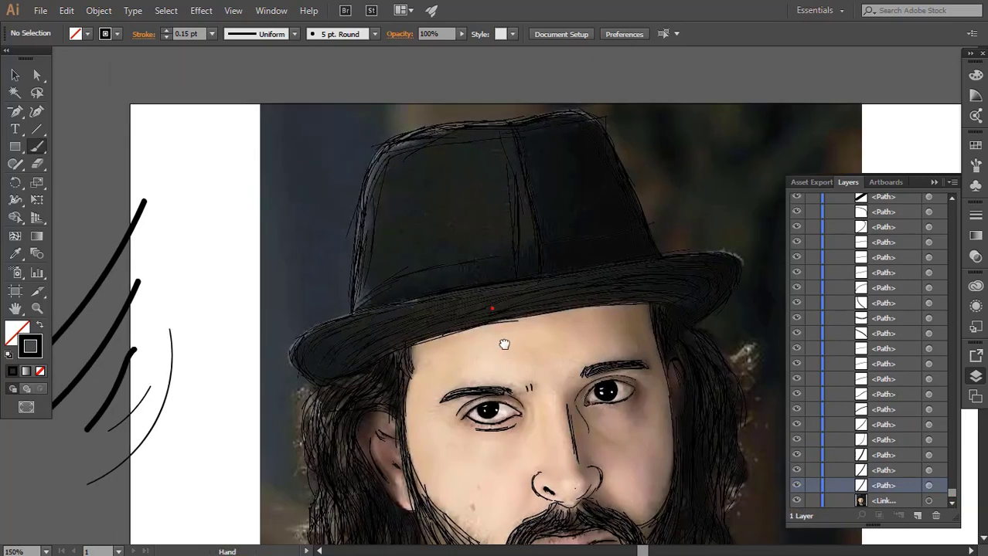
pyautogui.moveTo(546, 248); pyautogui.dragTo(611, 238)
pyautogui.moveTo(560, 244); pyautogui.dragTo(630, 233)
pyautogui.moveTo(572, 243); pyautogui.dragTo(641, 231)
pyautogui.moveTo(576, 241); pyautogui.dragTo(649, 231)
pyautogui.moveTo(560, 242); pyautogui.dragTo(618, 235)
pyautogui.moveTo(552, 268); pyautogui.dragTo(584, 197)
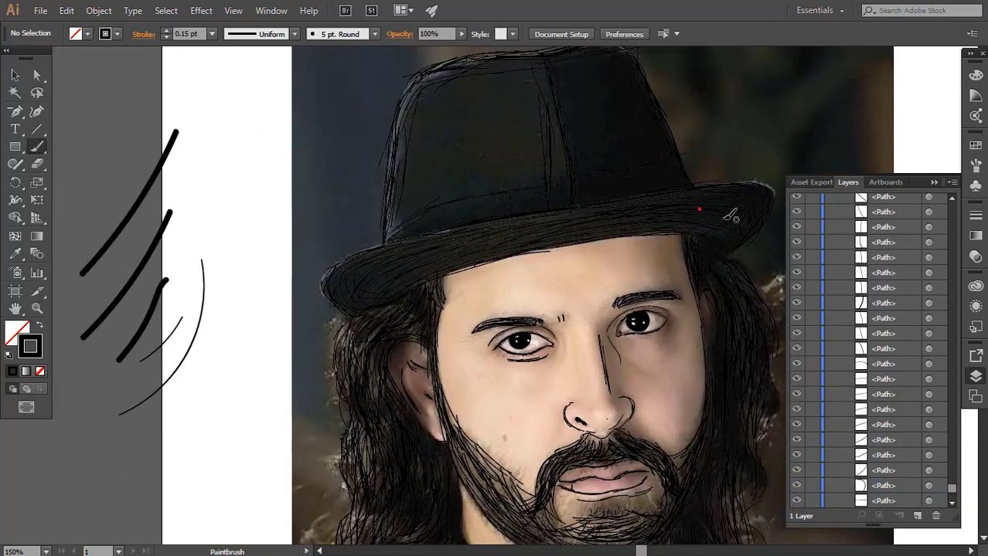
# Step: Compare the tracing with the linked photo and leave the photo hidden
pyautogui.scroll(-1, 889, 464)
pyautogui.click(797, 501)
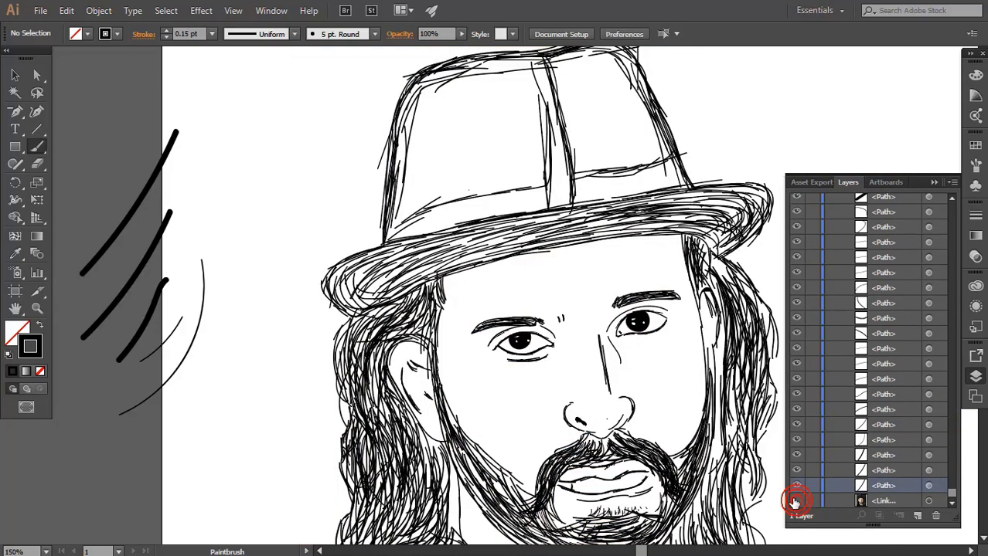
pyautogui.click(797, 500)
pyautogui.click(797, 502)
pyautogui.hotkey('ctrl', '+')
pyautogui.hotkey('ctrl', '+')
pyautogui.hotkey('ctrl', '+')
pyautogui.hotkey('ctrl', '+')
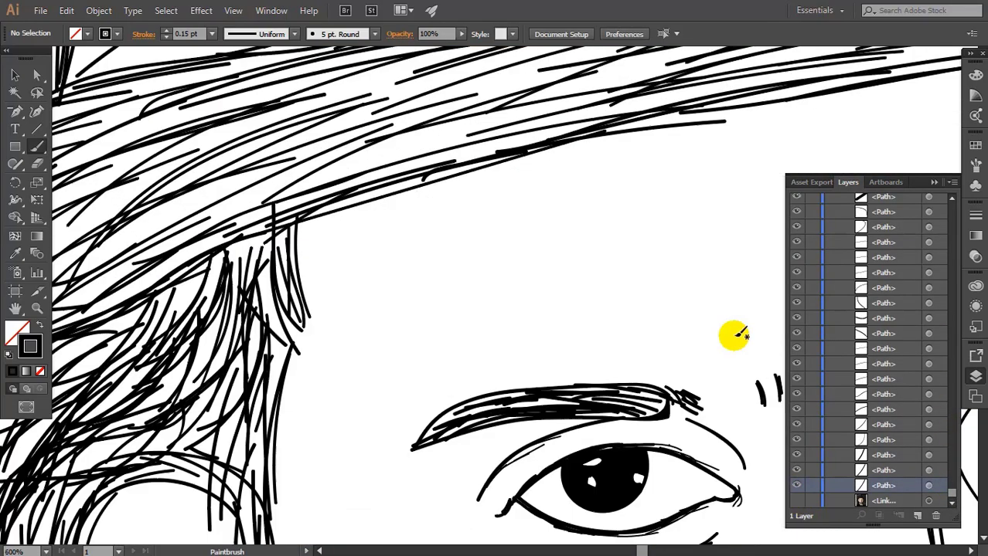
# Step: Thicken the eyelid crease above the right eye with overlapping strokes
pyautogui.moveTo(734, 336)
pyautogui.mouseDown()
pyautogui.moveTo(408, 253)
pyautogui.moveTo(394, 328)
pyautogui.mouseUp()
pyautogui.moveTo(437, 268); pyautogui.dragTo(390, 315)
pyautogui.moveTo(509, 232); pyautogui.dragTo(511, 263)
pyautogui.moveTo(422, 303); pyautogui.dragTo(470, 268)
pyautogui.moveTo(425, 301); pyautogui.dragTo(491, 265)
pyautogui.moveTo(465, 272); pyautogui.dragTo(519, 259)
pyautogui.moveTo(486, 269); pyautogui.dragTo(591, 256)
pyautogui.moveTo(595, 258); pyautogui.dragTo(630, 265)
# Step: Thicken the eyelid crease above the left eye, undoing the misplaced stroke near its inner corner
pyautogui.moveTo(478, 263); pyautogui.dragTo(836, 220)
pyautogui.moveTo(283, 361)
pyautogui.mouseDown()
pyautogui.moveTo(340, 311)
pyautogui.moveTo(382, 297)
pyautogui.mouseUp()
pyautogui.moveTo(378, 300); pyautogui.dragTo(447, 292)
pyautogui.moveTo(513, 310); pyautogui.dragTo(545, 340)
pyautogui.hotkey('ctrl', 'z')
pyautogui.moveTo(488, 294); pyautogui.dragTo(503, 302)
# Step: Thicken the curved line running from the right eye's inner corner along the side of the nose
pyautogui.moveTo(742, 332)
pyautogui.mouseDown()
pyautogui.moveTo(390, 342)
pyautogui.moveTo(434, 389)
pyautogui.mouseUp()
pyautogui.moveTo(435, 384); pyautogui.dragTo(456, 442)
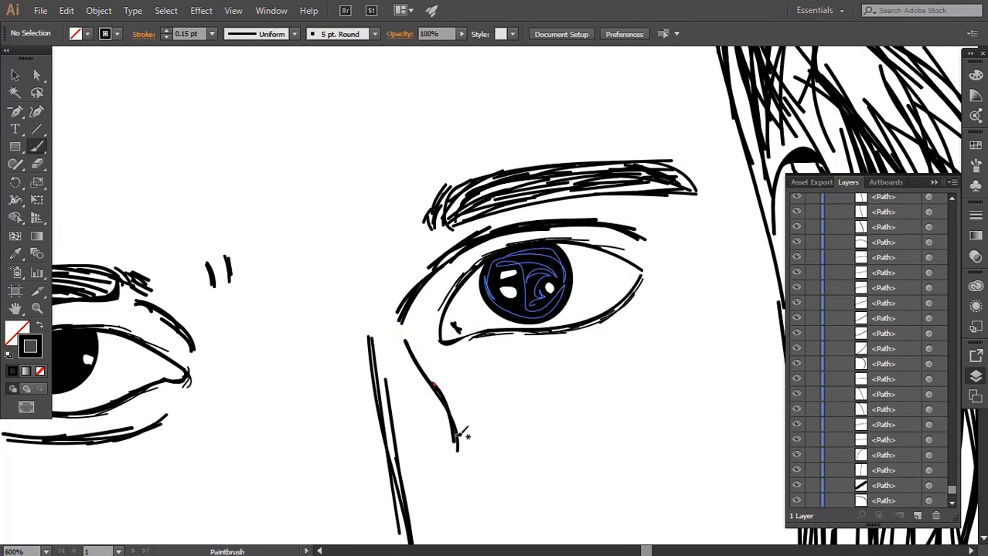
pyautogui.moveTo(441, 400); pyautogui.dragTo(468, 462)
pyautogui.moveTo(386, 374); pyautogui.dragTo(442, 181)
pyautogui.hotkey('ctrl', '-')
pyautogui.hotkey('ctrl', '-')
pyautogui.hotkey('ctrl', '-')
pyautogui.moveTo(576, 333); pyautogui.dragTo(686, 386)
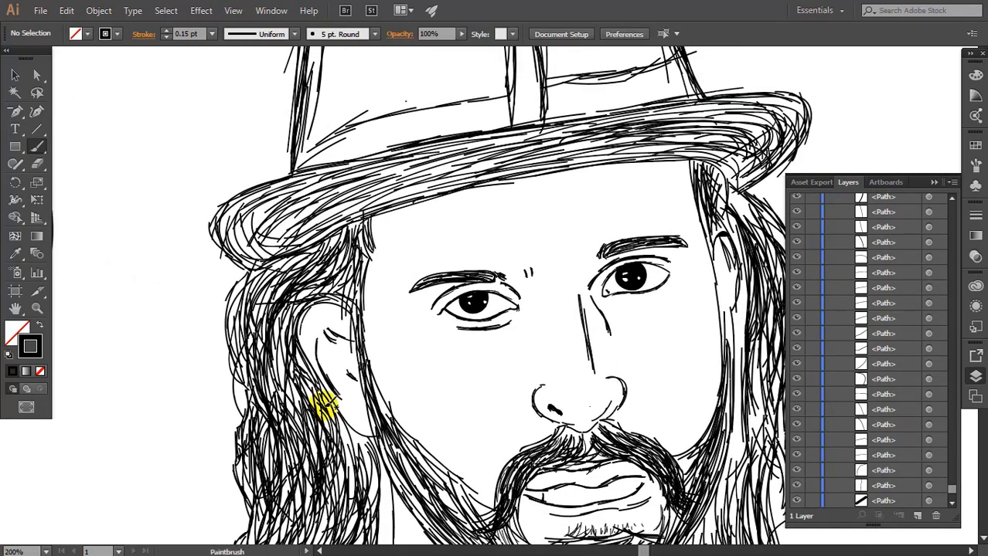
# Step: Add short strokes around the left earlobe
pyautogui.moveTo(323, 405); pyautogui.dragTo(374, 436)
pyautogui.moveTo(346, 419); pyautogui.dragTo(379, 436)
pyautogui.moveTo(332, 286); pyautogui.dragTo(353, 390)
# Step: Reinforce the hat crown's sides, upper edge, centre crease and band with more loose strokes
pyautogui.moveTo(247, 356); pyautogui.dragTo(297, 283)
pyautogui.moveTo(455, 205); pyautogui.dragTo(426, 289)
pyautogui.moveTo(326, 177); pyautogui.dragTo(310, 294)
pyautogui.moveTo(291, 283)
pyautogui.mouseDown()
pyautogui.moveTo(282, 374)
pyautogui.moveTo(323, 316)
pyautogui.mouseUp()
pyautogui.moveTo(288, 345)
pyautogui.mouseDown()
pyautogui.moveTo(393, 287)
pyautogui.moveTo(495, 264)
pyautogui.mouseUp()
pyautogui.moveTo(492, 129); pyautogui.dragTo(504, 251)
pyautogui.moveTo(534, 266); pyautogui.dragTo(602, 256)
pyautogui.moveTo(589, 104); pyautogui.dragTo(630, 153)
pyautogui.moveTo(464, 155); pyautogui.dragTo(486, 238)
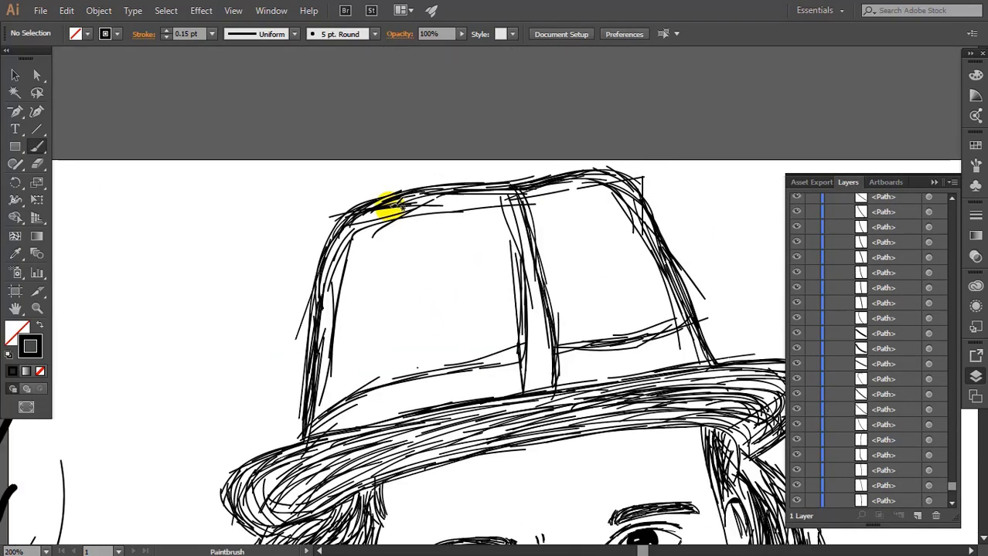
pyautogui.moveTo(378, 211); pyautogui.dragTo(514, 198)
pyautogui.moveTo(454, 207); pyautogui.dragTo(507, 193)
pyautogui.moveTo(653, 199); pyautogui.dragTo(677, 262)
# Step: Toggle the linked photo's visibility to compare the portrait with the finished hat line art
pyautogui.click(953, 493)
pyautogui.click(796, 500)
pyautogui.click(796, 500)
pyautogui.hotkey('ctrl', '-')
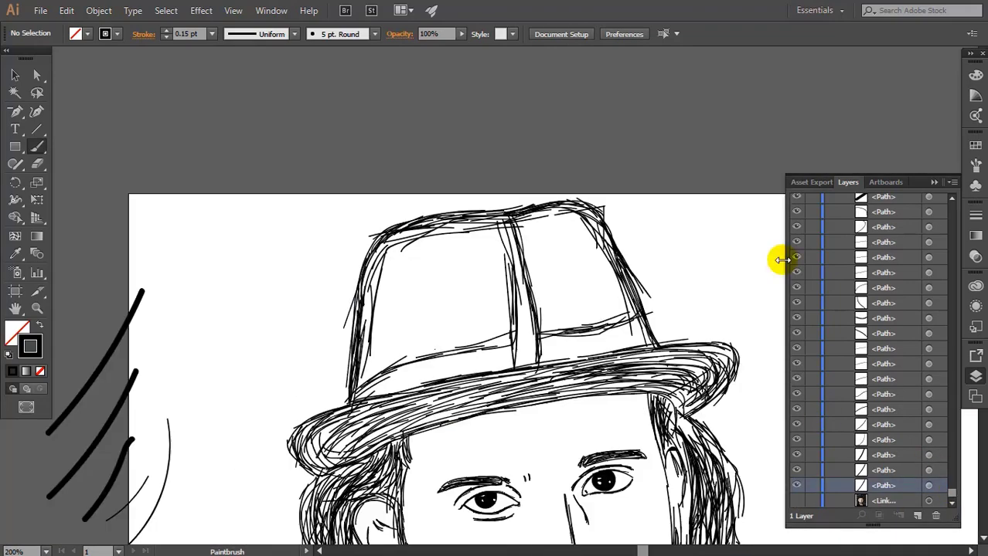
pyautogui.hotkey('ctrl', '-')
pyautogui.moveTo(692, 307); pyautogui.dragTo(621, 160)
# Step: Hide the interface panels and add a stroke along the outer edge of the right-side hair
pyautogui.hotkey('ctrl', '+')
pyautogui.press('Tab')
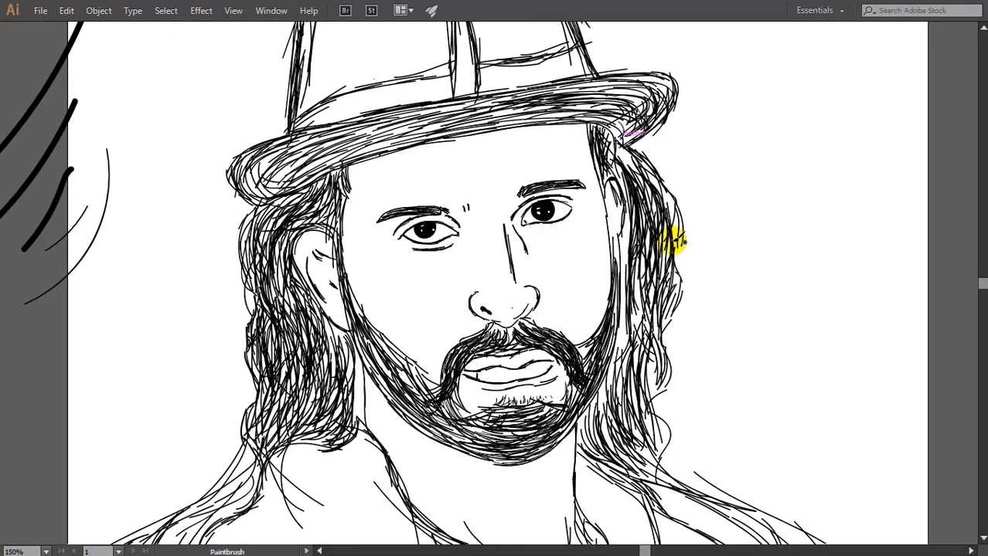
pyautogui.moveTo(674, 242); pyautogui.dragTo(682, 246)
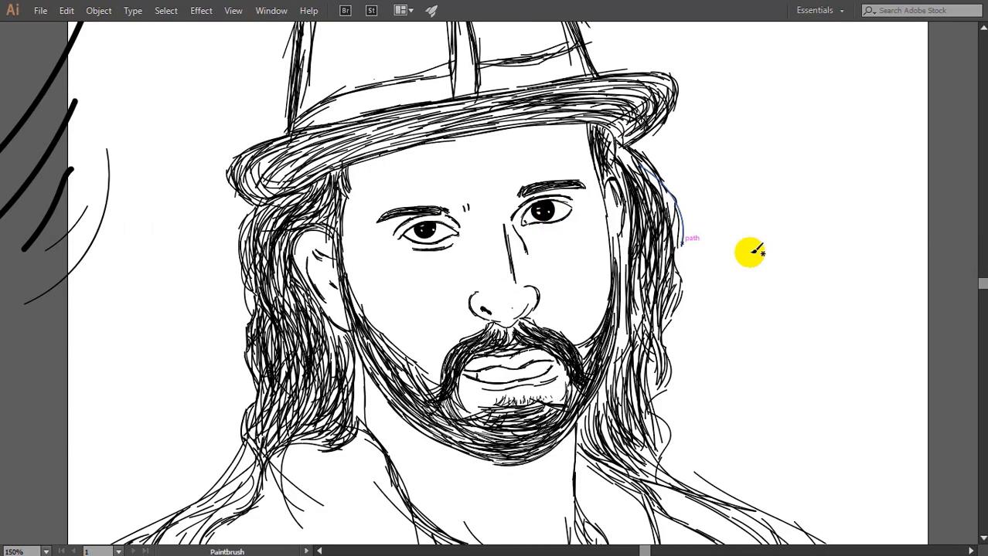
# Step: Toggle the linked photo's visibility, leaving it shown beneath the line art for tracing
pyautogui.moveTo(971, 340)
pyautogui.moveTo(951, 91); pyautogui.dragTo(950, 384)
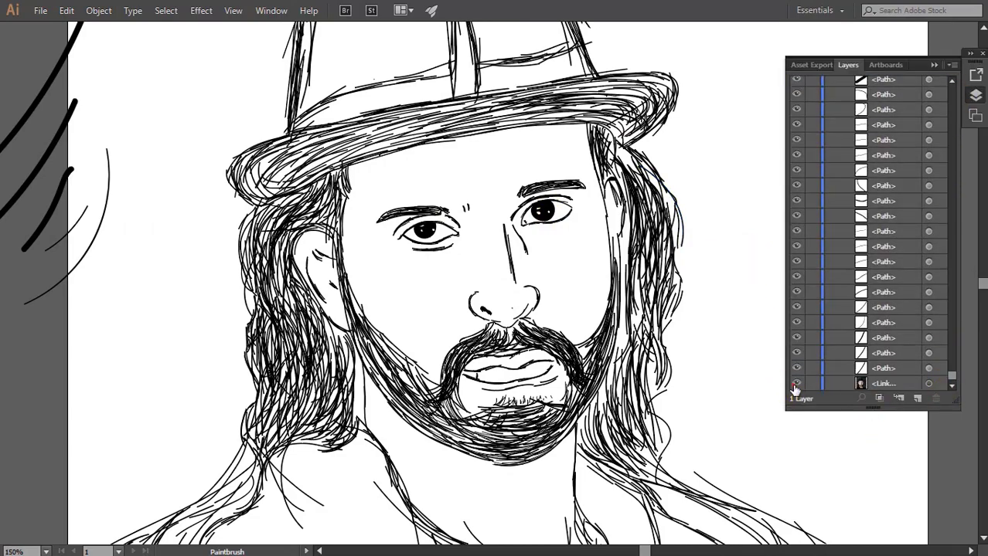
pyautogui.click(796, 384)
pyautogui.click(796, 383)
pyautogui.click(795, 383)
# Step: Add short strokes at the inner corner and lower lid of the right-hand eye
pyautogui.hotkey('ctrl', '+')
pyautogui.hotkey('ctrl', '+')
pyautogui.hotkey('ctrl', '+')
pyautogui.hotkey('ctrl', '+')
pyautogui.moveTo(333, 243); pyautogui.dragTo(420, 357)
pyautogui.moveTo(281, 236)
pyautogui.mouseDown()
pyautogui.moveTo(371, 242)
pyautogui.moveTo(409, 212)
pyautogui.moveTo(357, 244)
pyautogui.mouseUp()
pyautogui.moveTo(334, 242); pyautogui.dragTo(410, 210)
pyautogui.moveTo(724, 164)
pyautogui.mouseDown()
pyautogui.moveTo(455, 276)
pyautogui.moveTo(477, 270)
pyautogui.mouseUp()
pyautogui.moveTo(456, 279); pyautogui.dragTo(480, 272)
pyautogui.moveTo(460, 278); pyautogui.dragTo(491, 272)
pyautogui.moveTo(464, 278); pyautogui.dragTo(576, 274)
pyautogui.moveTo(438, 291); pyautogui.dragTo(486, 275)
pyautogui.moveTo(441, 289); pyautogui.dragTo(469, 280)
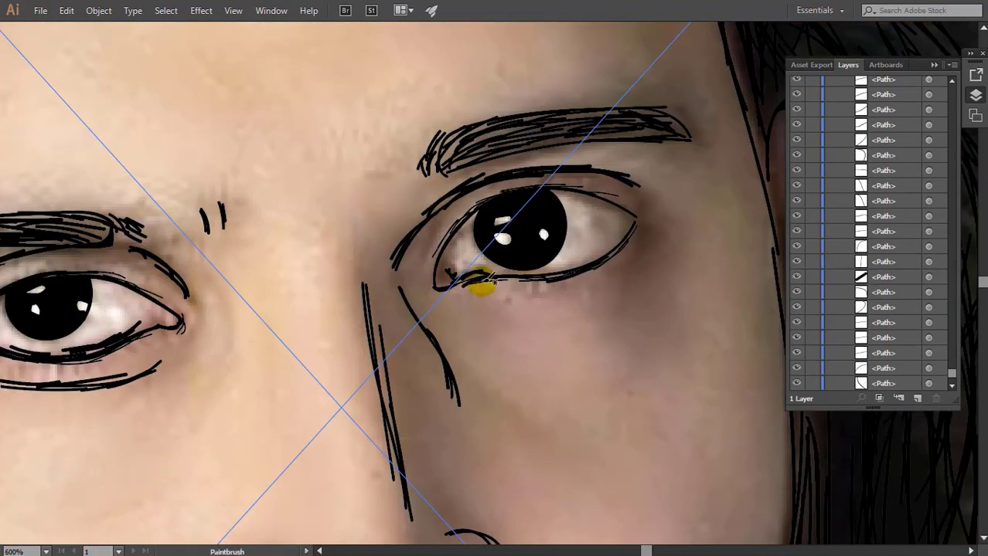
# Step: Hide the linked photo and examine the whole line drawing at different magnifications
pyautogui.moveTo(952, 374); pyautogui.dragTo(952, 380)
pyautogui.click(796, 383)
pyautogui.hotkey('ctrl', '-')
pyautogui.hotkey('ctrl', '-')
pyautogui.hotkey('ctrl', '-')
pyautogui.hotkey('ctrl', '-')
pyautogui.hotkey('ctrl', '-')
pyautogui.hotkey('ctrl', '-')
pyautogui.hotkey('ctrl', '-')
pyautogui.hotkey('ctrl', '+')
pyautogui.hotkey('ctrl', '+')
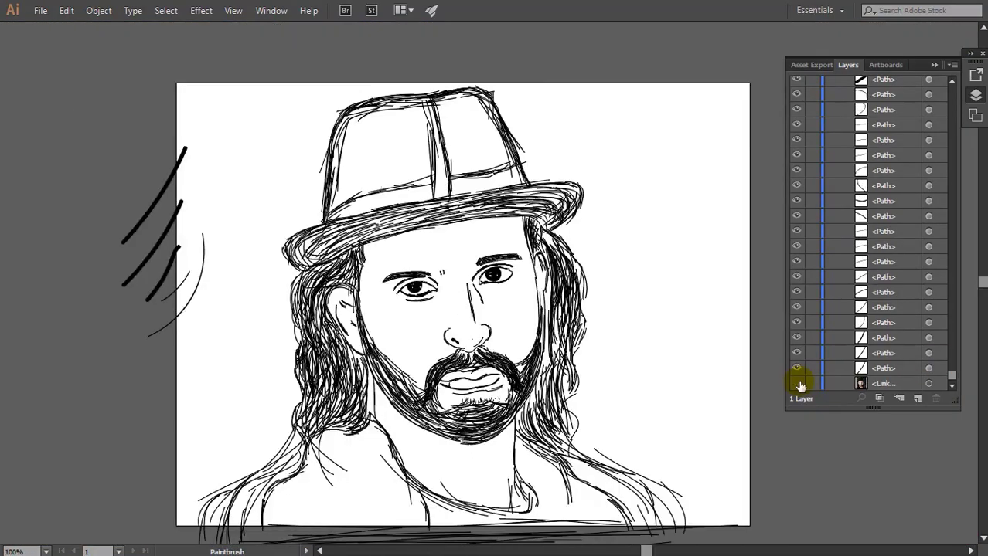
pyautogui.hotkey('ctrl', '-')
pyautogui.hotkey('ctrl', '-')
pyautogui.hotkey('ctrl', '-')
pyautogui.hotkey('ctrl', '+')
pyautogui.hotkey('ctrl', '+')
pyautogui.hotkey('ctrl', '+')
pyautogui.moveTo(609, 436); pyautogui.dragTo(621, 388)
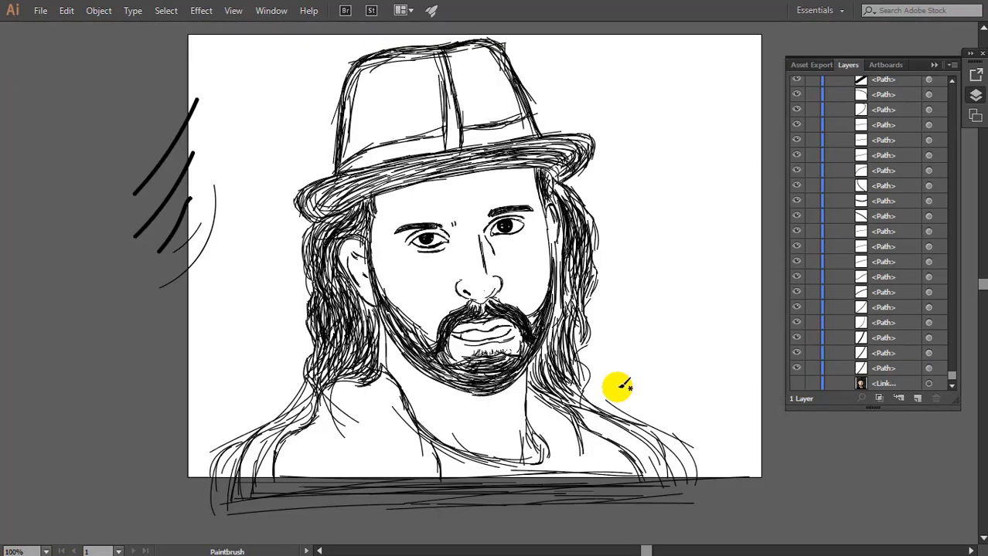
# Step: Toggle the linked photo's visibility repeatedly to compare the portrait with the line art
pyautogui.click(797, 384)
pyautogui.click(796, 383)
pyautogui.click(796, 384)
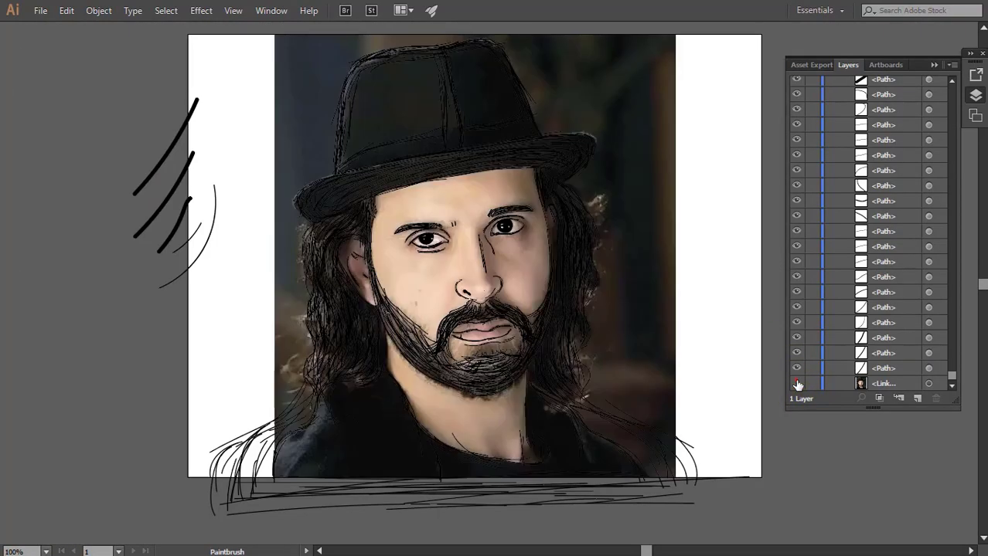
pyautogui.click(797, 384)
pyautogui.click(797, 383)
pyautogui.click(797, 383)
pyautogui.scroll(1, 739, 372)
pyautogui.click(934, 65)
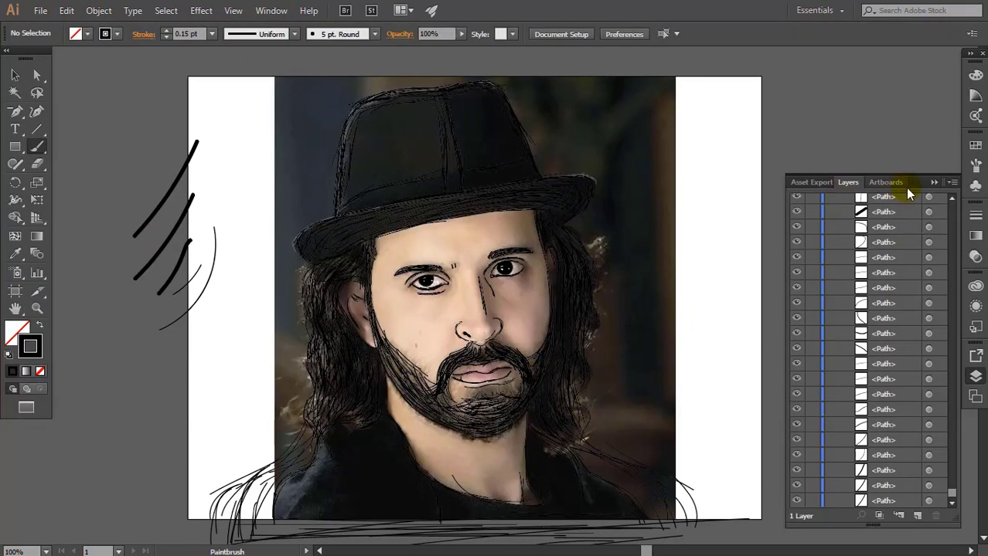
# Step: Hide the linked photo and delete the loose test strokes beside the portrait, along the artboard's left edge
pyautogui.press('v')
pyautogui.click(738, 294)
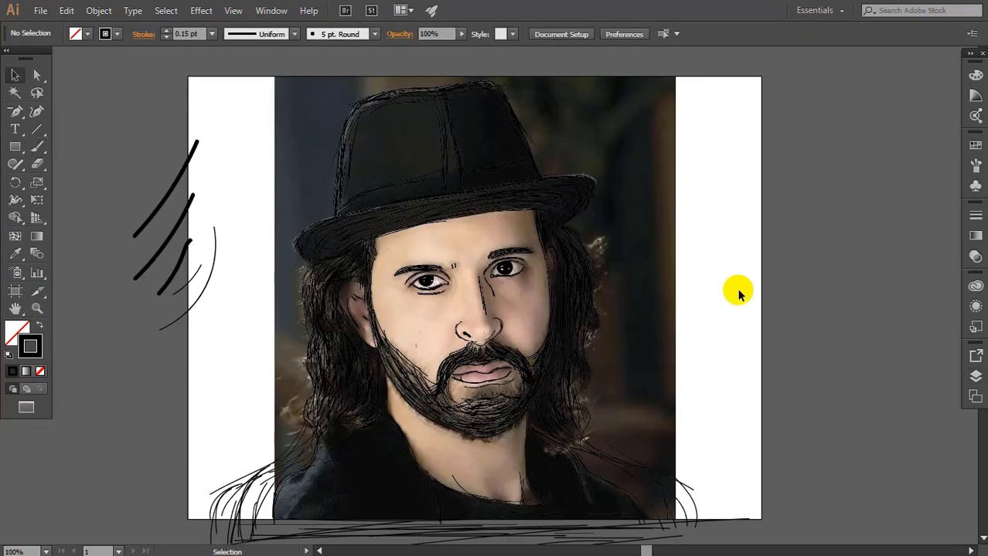
pyautogui.click(975, 376)
pyautogui.scroll(-5, 935, 364)
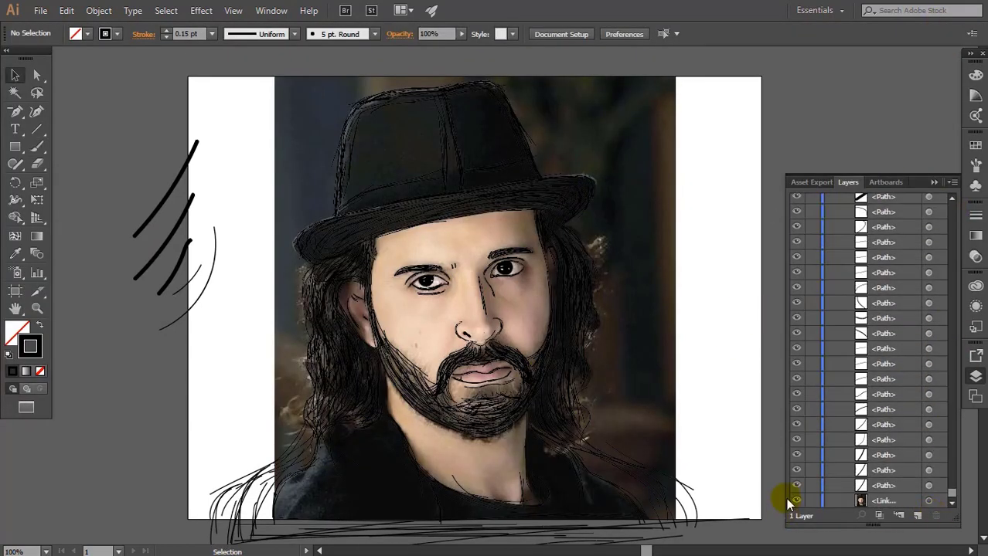
pyautogui.click(796, 501)
pyautogui.moveTo(98, 127); pyautogui.dragTo(260, 334)
pyautogui.press('Delete')
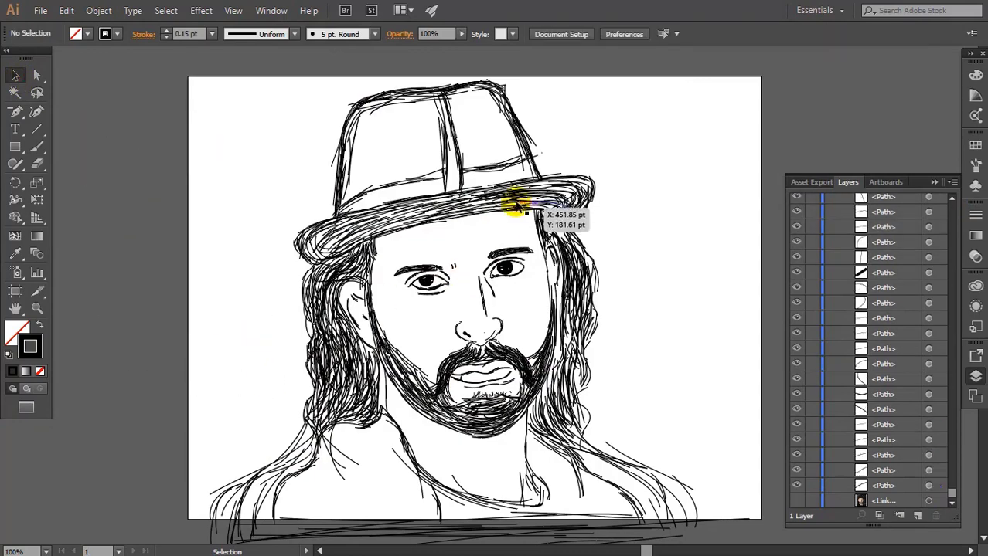
# Step: Fill the left part of the hat band with dense Paintbrush strokes following the brim
pyautogui.press('f')
pyautogui.scroll(1, 772, 181)
pyautogui.moveTo(654, 207); pyautogui.dragTo(804, 209)
pyautogui.hotkey('ctrl', '-')
pyautogui.moveTo(677, 225); pyautogui.dragTo(685, 189)
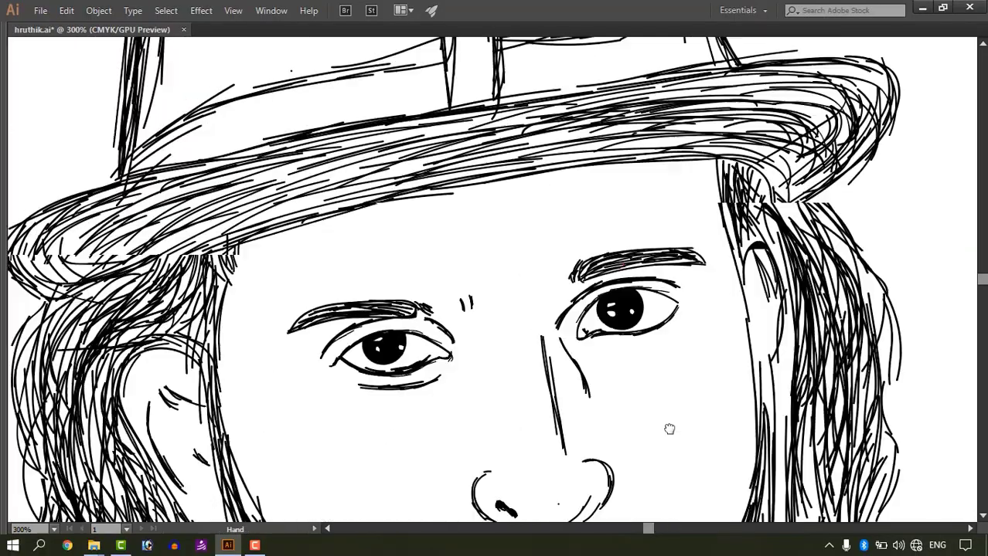
pyautogui.moveTo(375, 91)
pyautogui.mouseDown()
pyautogui.moveTo(441, 288)
pyautogui.moveTo(416, 247)
pyautogui.mouseUp()
pyautogui.hotkey('ctrl', '-')
pyautogui.press('b')
pyautogui.moveTo(294, 297)
pyautogui.mouseDown()
pyautogui.moveTo(415, 253)
pyautogui.moveTo(392, 256)
pyautogui.mouseUp()
pyautogui.scroll(1, 391, 238)
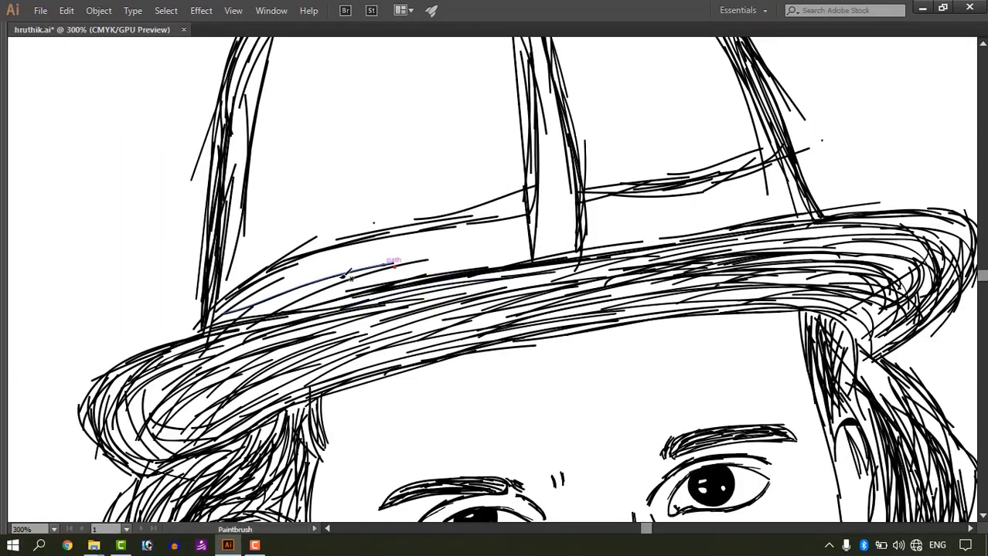
pyautogui.moveTo(287, 308); pyautogui.dragTo(508, 246)
pyautogui.moveTo(292, 265); pyautogui.dragTo(494, 255)
pyautogui.moveTo(379, 263); pyautogui.dragTo(485, 248)
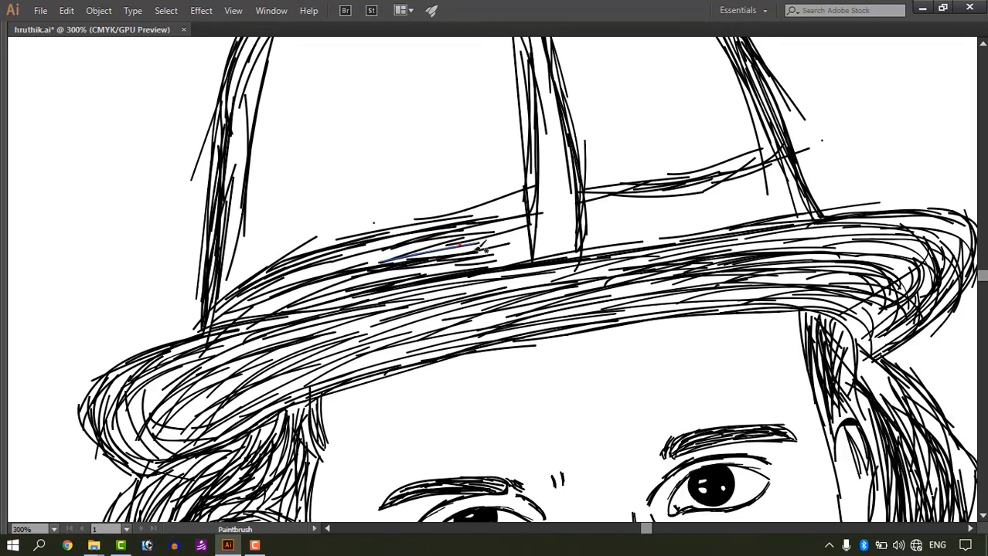
# Step: Fill the right part of the hat band and the crown's centre crease with dense strokes
pyautogui.moveTo(530, 203)
pyautogui.mouseDown()
pyautogui.moveTo(418, 276)
pyautogui.moveTo(605, 232)
pyautogui.mouseUp()
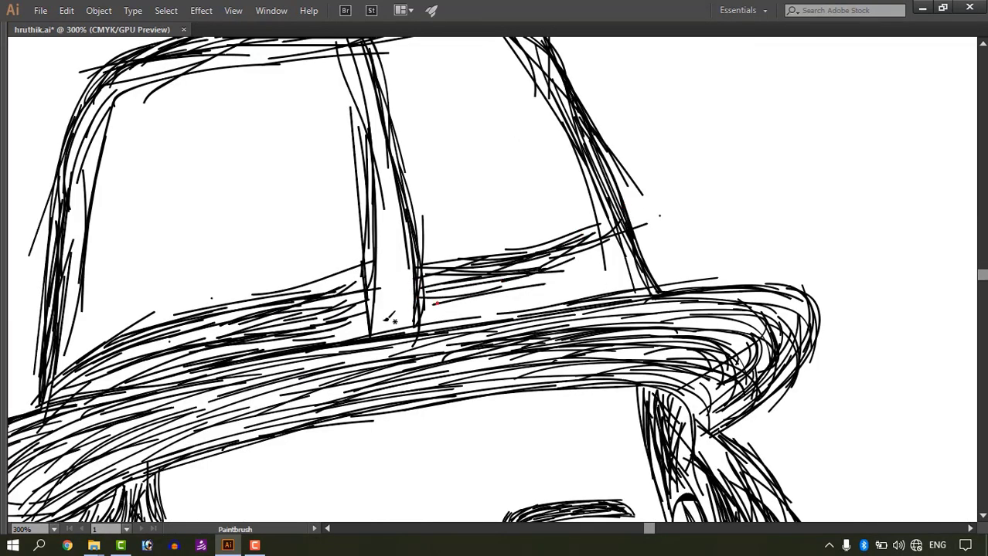
pyautogui.moveTo(428, 308)
pyautogui.mouseDown()
pyautogui.moveTo(607, 260)
pyautogui.moveTo(654, 313)
pyautogui.mouseUp()
pyautogui.moveTo(412, 139); pyautogui.dragTo(445, 345)
pyautogui.moveTo(430, 283); pyautogui.dragTo(428, 397)
pyautogui.moveTo(454, 300); pyautogui.dragTo(438, 398)
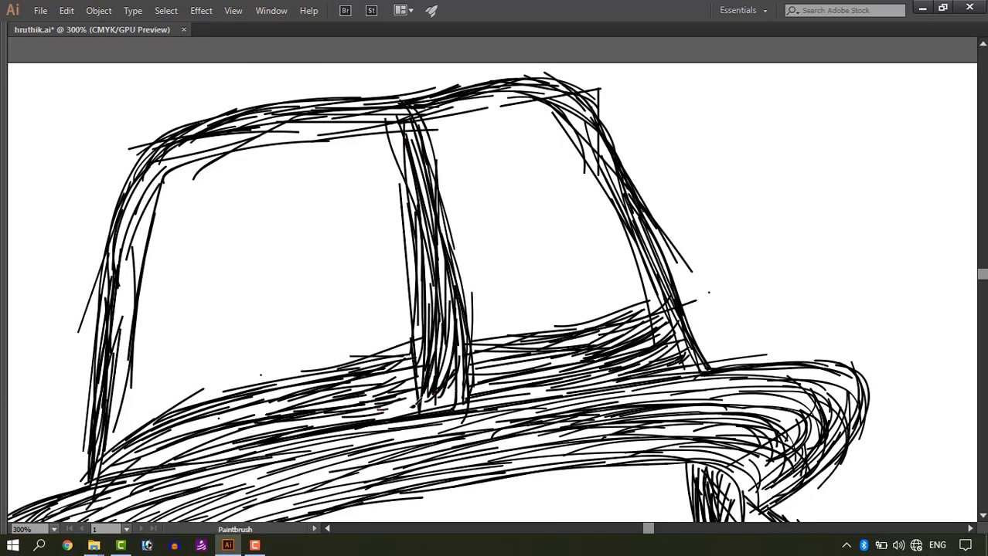
# Step: Show the linked photo and add beard strokes beside the mouth's right corner and across the area below the lower lip
pyautogui.moveTo(398, 119)
pyautogui.mouseDown()
pyautogui.moveTo(417, 309)
pyautogui.moveTo(434, 298)
pyautogui.moveTo(477, 47)
pyautogui.mouseUp()
pyautogui.hotkey('ctrl', '-')
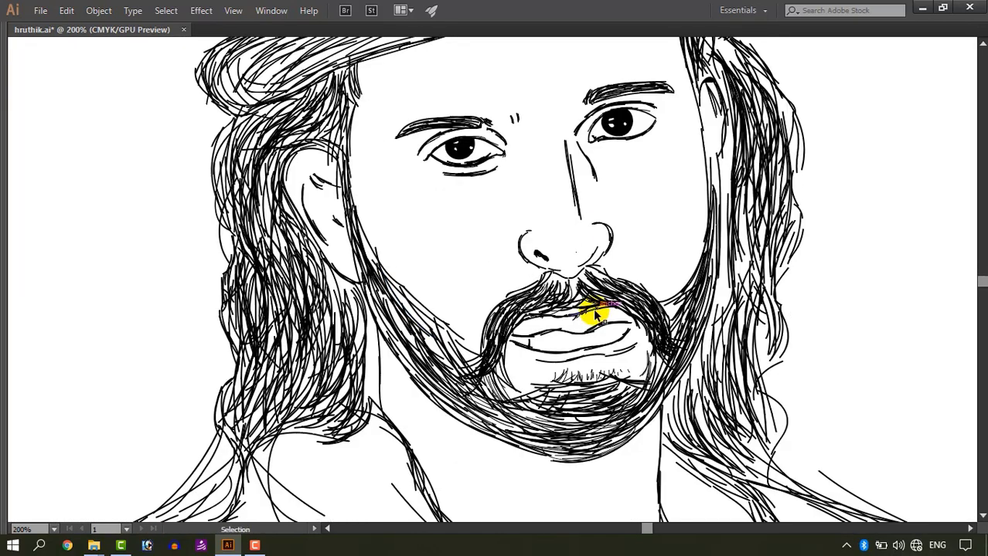
pyautogui.hotkey('ctrl', '+')
pyautogui.moveTo(533, 451); pyautogui.dragTo(483, 396)
pyautogui.press('Tab')
pyautogui.moveTo(950, 254); pyautogui.dragTo(953, 510)
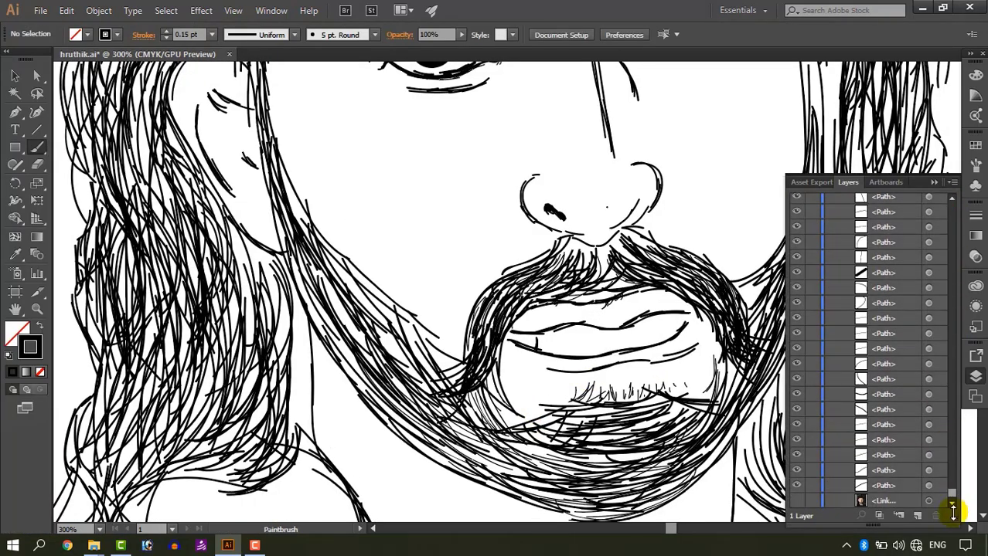
pyautogui.click(797, 501)
pyautogui.hotkey('ctrl', '+')
pyautogui.moveTo(533, 417); pyautogui.dragTo(485, 320)
pyautogui.moveTo(473, 292)
pyautogui.mouseDown()
pyautogui.moveTo(461, 344)
pyautogui.moveTo(450, 334)
pyautogui.mouseUp()
pyautogui.moveTo(437, 292); pyautogui.dragTo(456, 360)
pyautogui.moveTo(674, 342); pyautogui.dragTo(581, 359)
pyautogui.moveTo(622, 248); pyautogui.dragTo(626, 333)
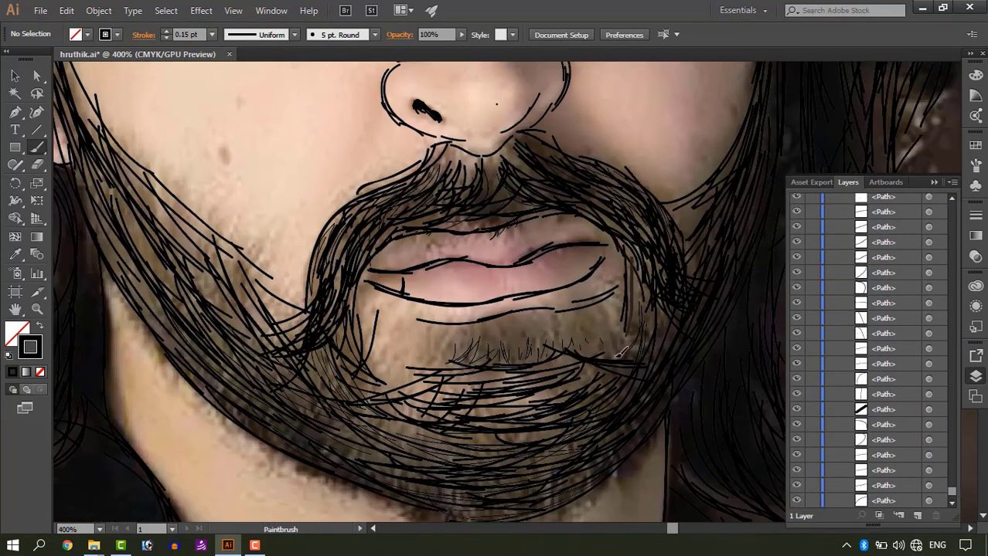
pyautogui.moveTo(628, 268); pyautogui.dragTo(623, 331)
pyautogui.moveTo(622, 326); pyautogui.dragTo(548, 351)
pyautogui.moveTo(613, 334); pyautogui.dragTo(487, 354)
# Step: Hatch the chin area below the lower lip's left side with curved beard strokes
pyautogui.moveTo(384, 316); pyautogui.dragTo(470, 340)
pyautogui.moveTo(363, 318); pyautogui.dragTo(468, 349)
pyautogui.moveTo(374, 339); pyautogui.dragTo(478, 351)
pyautogui.moveTo(367, 369); pyautogui.dragTo(436, 376)
pyautogui.moveTo(356, 308); pyautogui.dragTo(407, 334)
pyautogui.moveTo(360, 338); pyautogui.dragTo(411, 364)
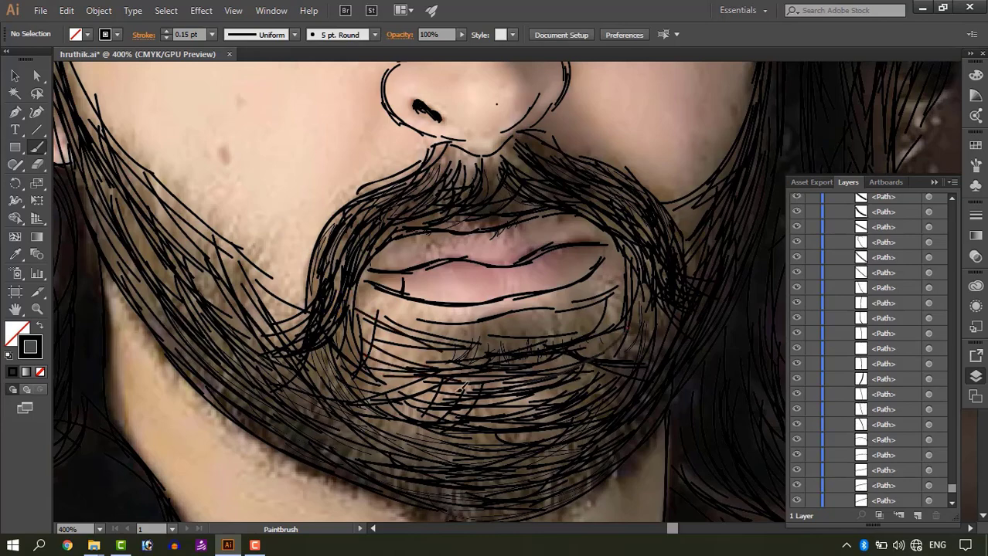
pyautogui.moveTo(542, 367); pyautogui.dragTo(605, 391)
pyautogui.moveTo(363, 350); pyautogui.dragTo(406, 370)
pyautogui.moveTo(352, 320); pyautogui.dragTo(403, 344)
pyautogui.moveTo(366, 363); pyautogui.dragTo(415, 395)
# Step: Thicken the beard along the left jaw and lower chin with more strokes over the photo
pyautogui.moveTo(235, 253); pyautogui.dragTo(277, 345)
pyautogui.moveTo(192, 277); pyautogui.dragTo(225, 321)
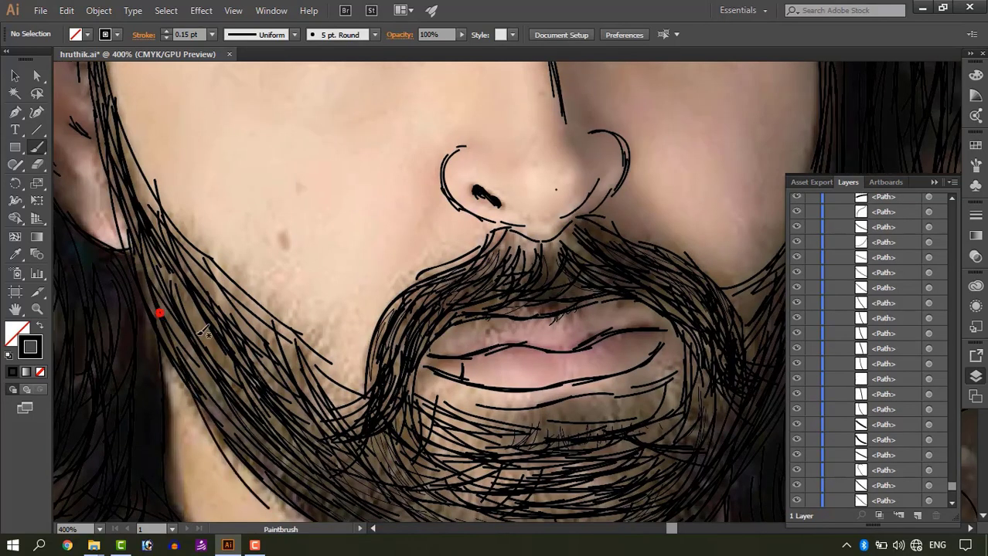
pyautogui.moveTo(155, 266); pyautogui.dragTo(213, 402)
pyautogui.moveTo(197, 255); pyautogui.dragTo(302, 410)
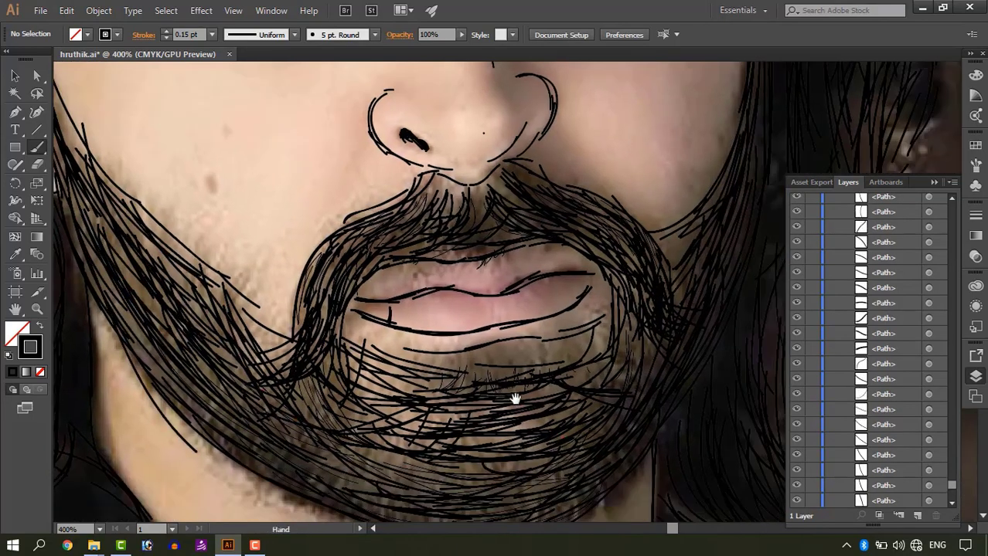
pyautogui.moveTo(308, 410); pyautogui.dragTo(333, 429)
pyautogui.moveTo(359, 448); pyautogui.dragTo(443, 468)
pyautogui.moveTo(367, 470); pyautogui.dragTo(440, 485)
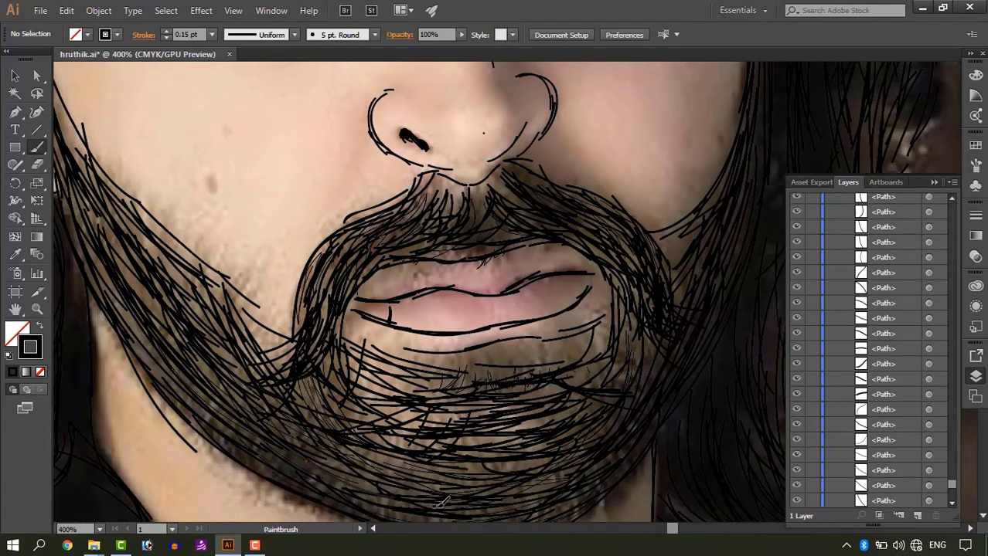
pyautogui.moveTo(336, 476); pyautogui.dragTo(369, 507)
pyautogui.moveTo(459, 354)
pyautogui.mouseDown()
pyautogui.moveTo(579, 362)
pyautogui.moveTo(531, 378)
pyautogui.mouseUp()
pyautogui.moveTo(496, 392); pyautogui.dragTo(578, 401)
# Step: Hide the linked photo, clear the stray path at the artboard's upper-left corner, and show the artwork without panels
pyautogui.moveTo(951, 485); pyautogui.dragTo(950, 514)
pyautogui.click(796, 501)
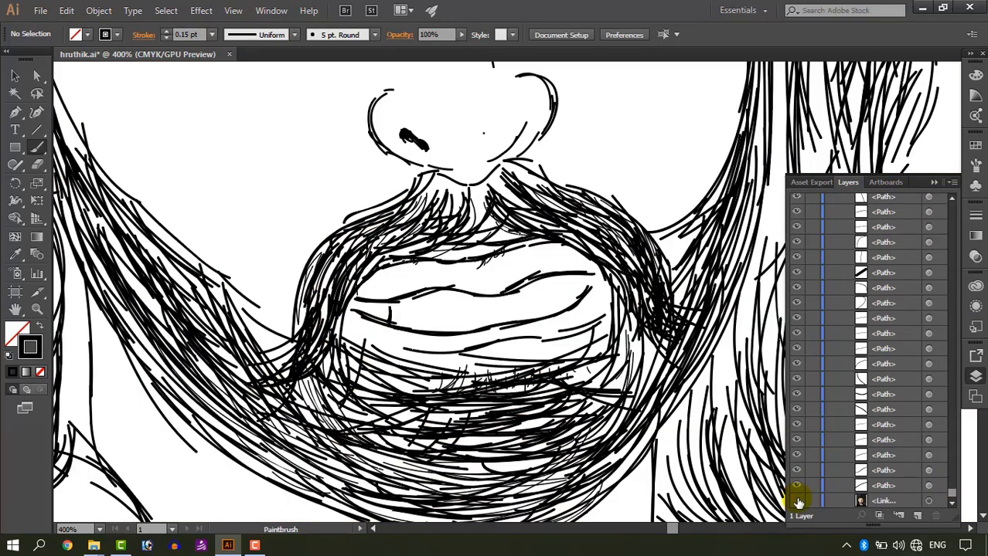
pyautogui.hotkey('ctrl', '0')
pyautogui.click(17, 75)
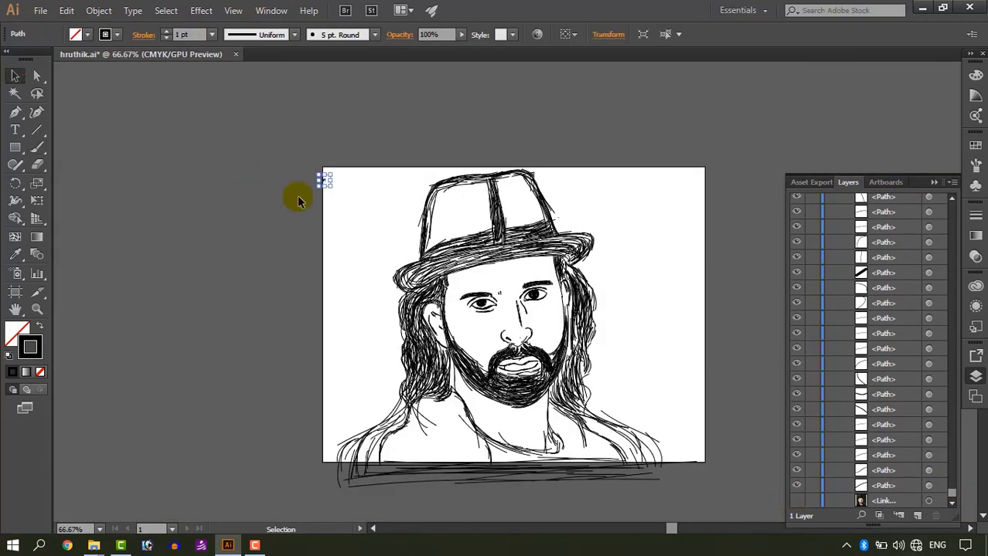
pyautogui.hotkey('ctrl', '1')
pyautogui.press('Tab')
pyautogui.moveTo(729, 274); pyautogui.dragTo(760, 287)
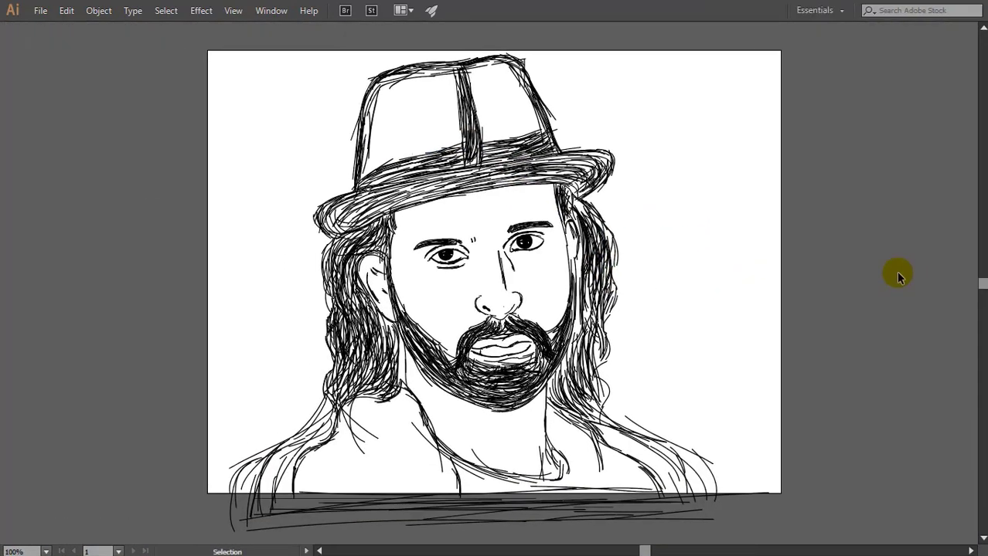
# Step: Toggle the linked photo on and off to compare it with the shaded hat and beard
pyautogui.press('F7')
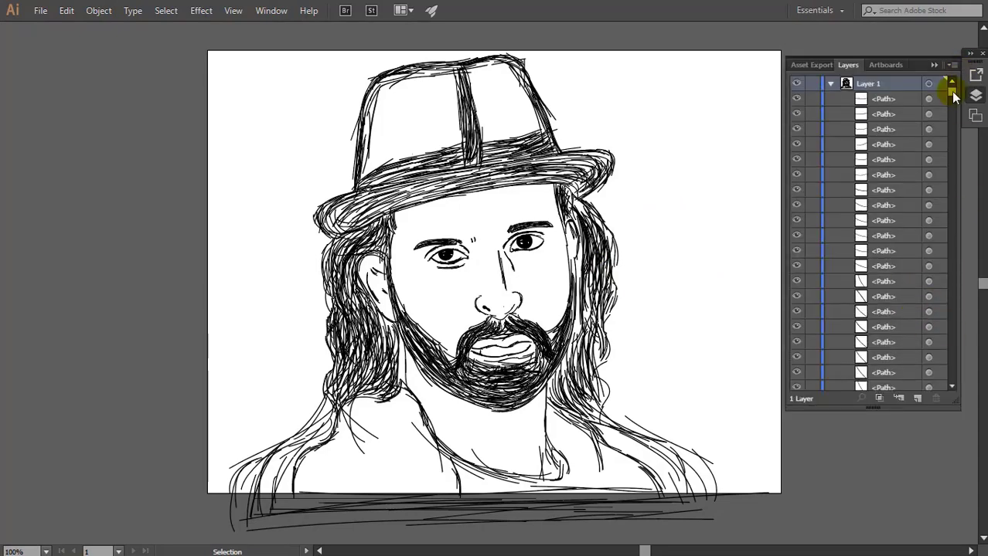
pyautogui.moveTo(951, 90); pyautogui.dragTo(951, 380)
pyautogui.click(801, 382)
pyautogui.click(801, 382)
# Step: Set the Paintbrush stroke weight to 0.15 pt and trace a short line down the side of the nose over the photo
pyautogui.hotkey('ctrl', '+')
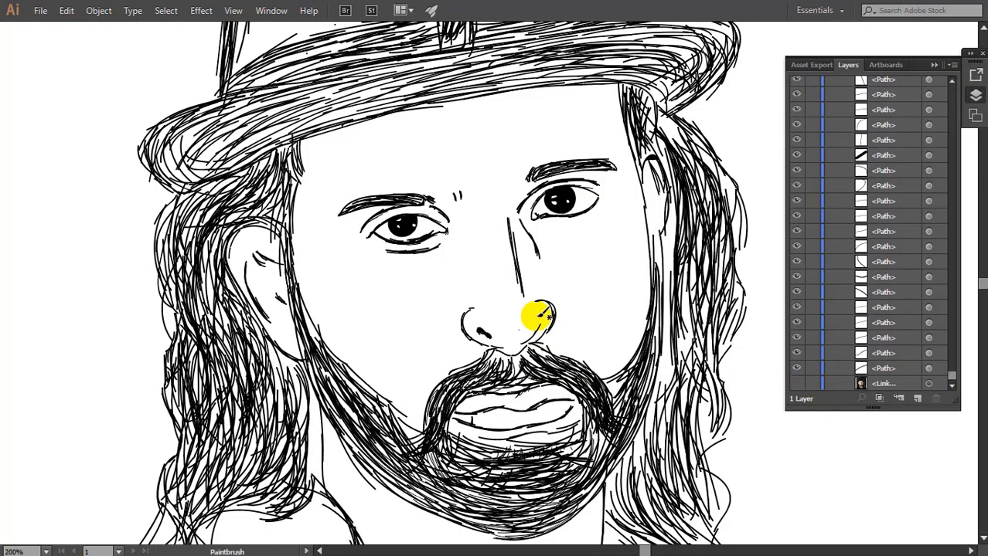
pyautogui.press('b')
pyautogui.press('Tab')
pyautogui.moveTo(166, 167); pyautogui.dragTo(183, 226)
pyautogui.click(166, 38)
pyautogui.write('0.15')
pyautogui.press('Return')
pyautogui.hotkey('ctrl', '+')
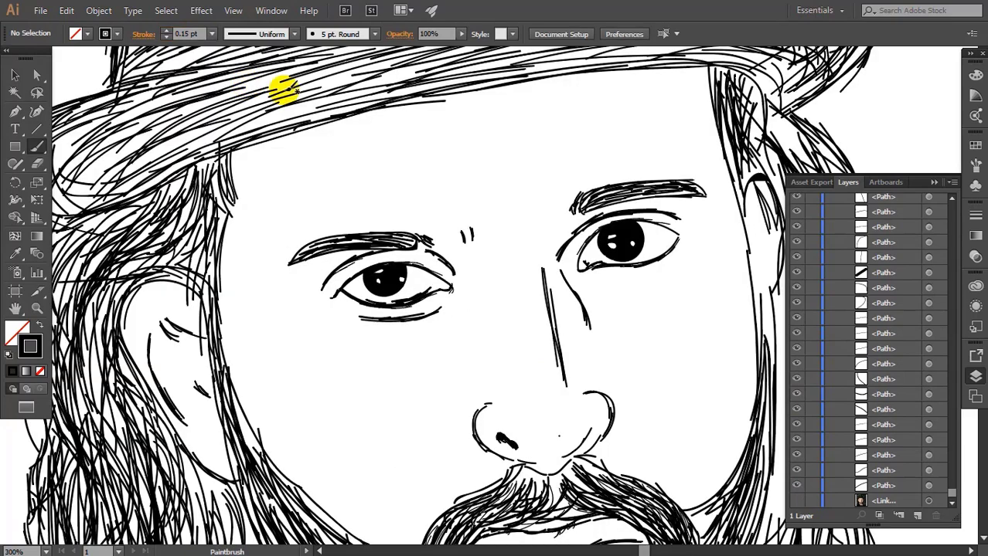
pyautogui.click(798, 501)
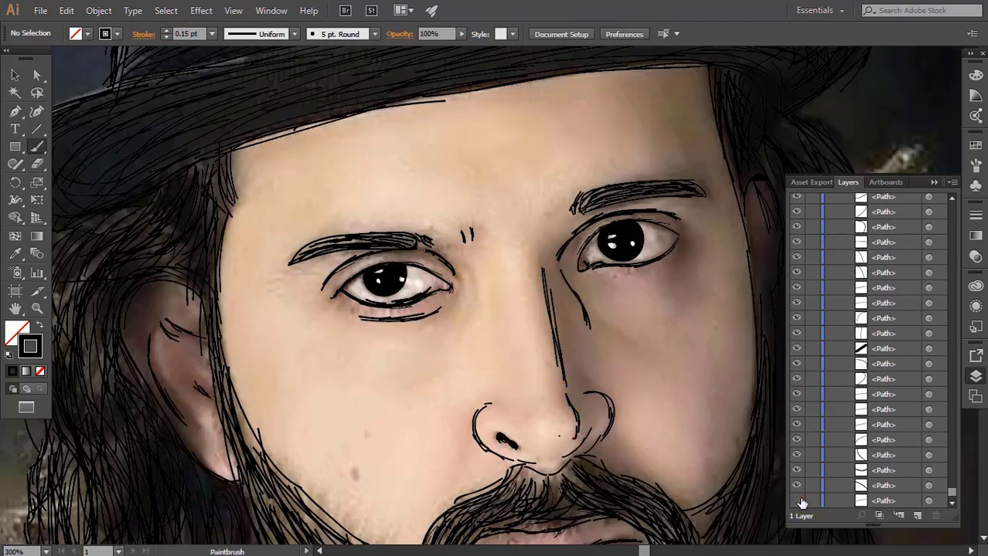
pyautogui.scroll(-1, 953, 357)
# Step: Hide the linked photo and the interface panels to present the finished line art at 100%
pyautogui.click(798, 501)
pyautogui.hotkey('ctrl', '1')
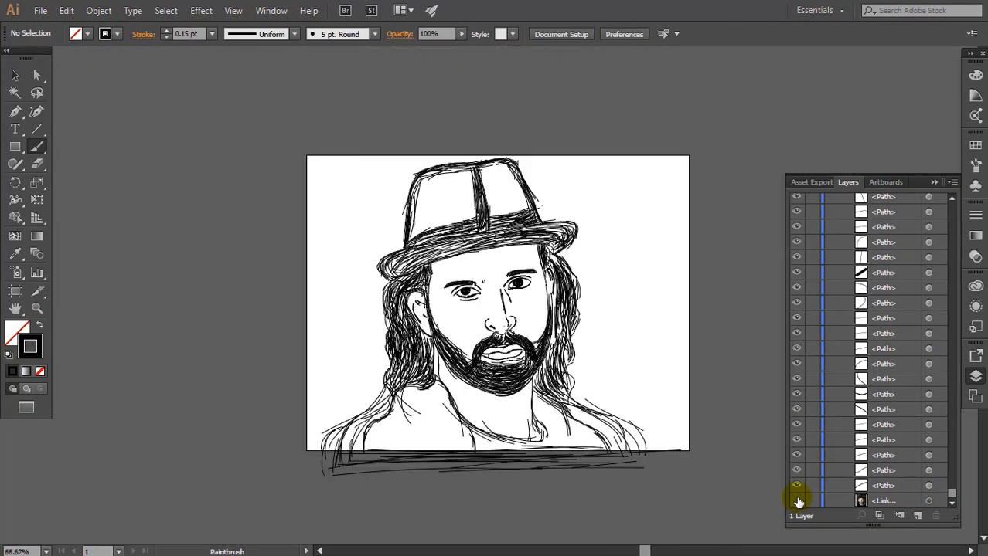
pyautogui.click(799, 501)
pyautogui.click(798, 501)
pyautogui.press('Tab')
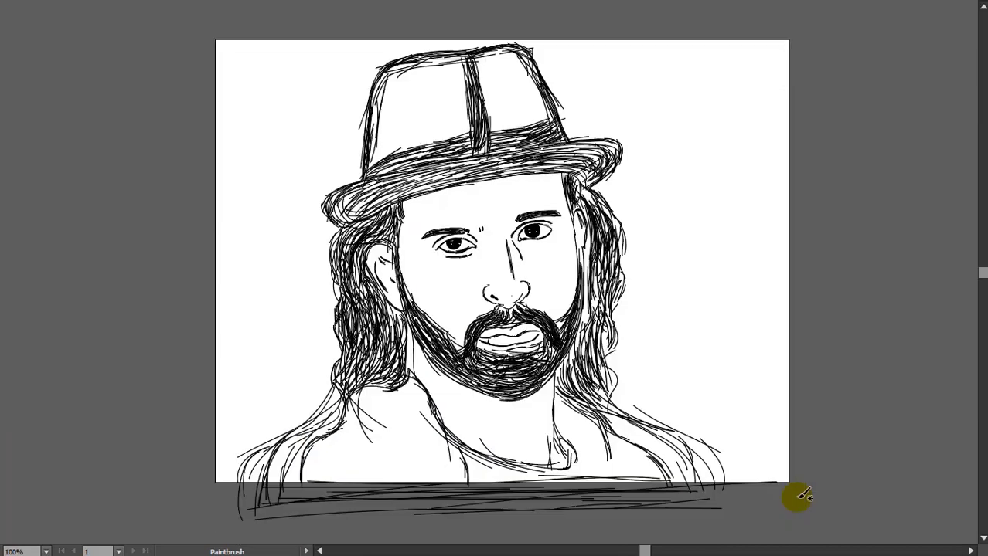